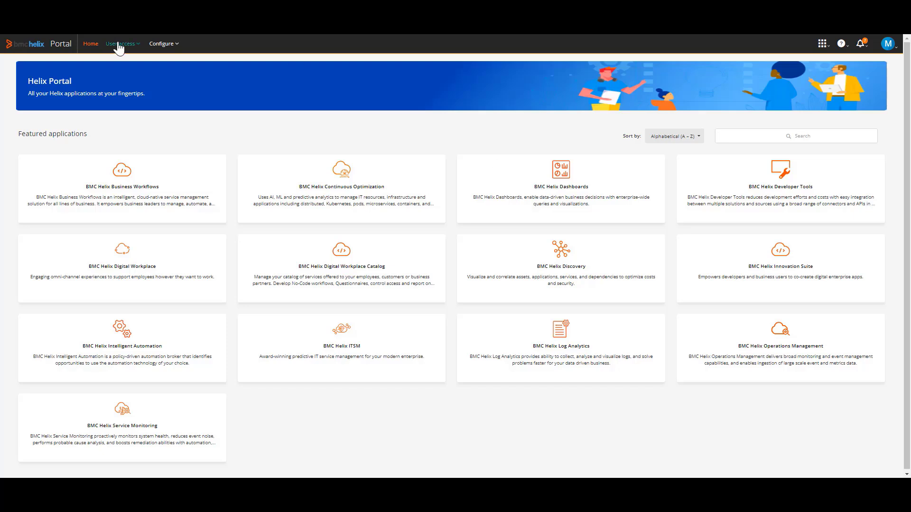
Examine the roles that can be assigned to the first user in Users and keys, leaving the assignments as they are
click(119, 45)
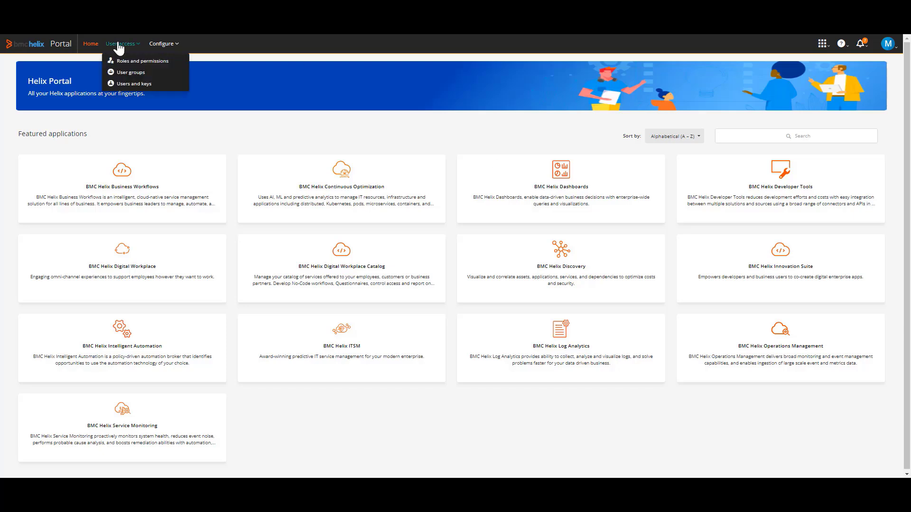
click(141, 86)
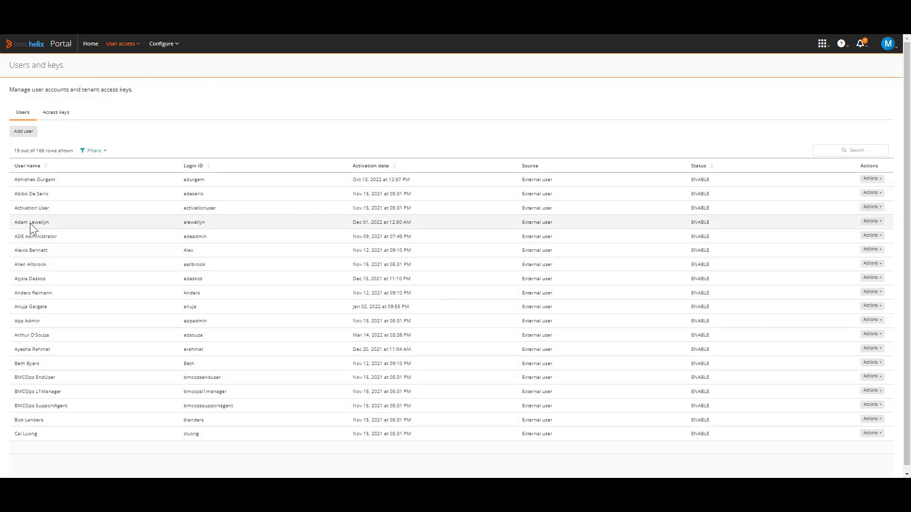
click(879, 180)
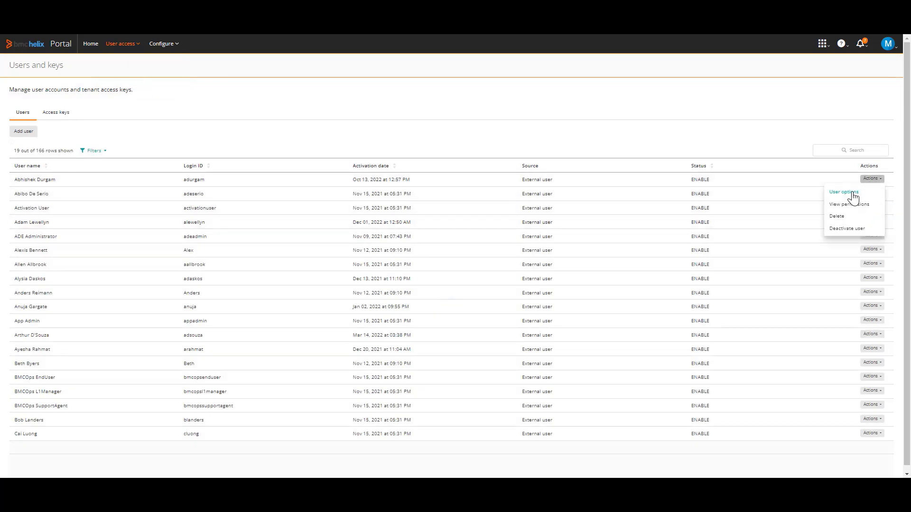
click(850, 192)
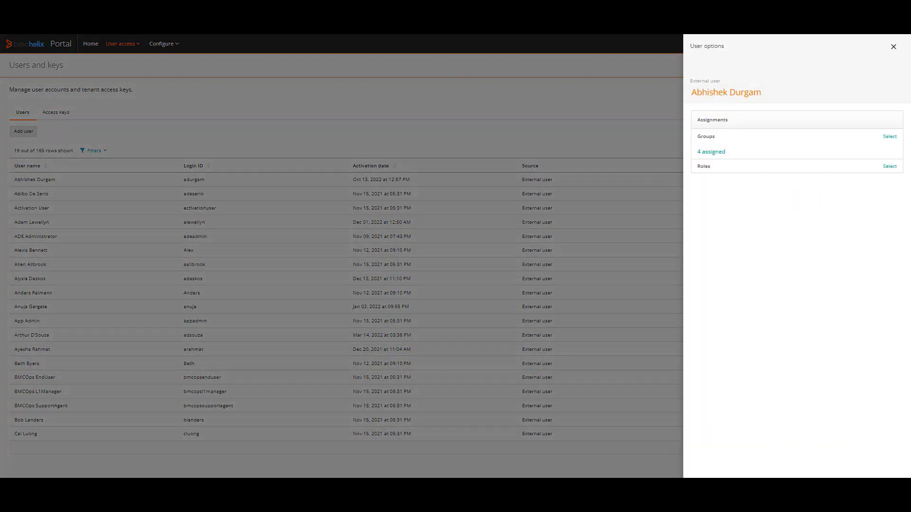
click(888, 167)
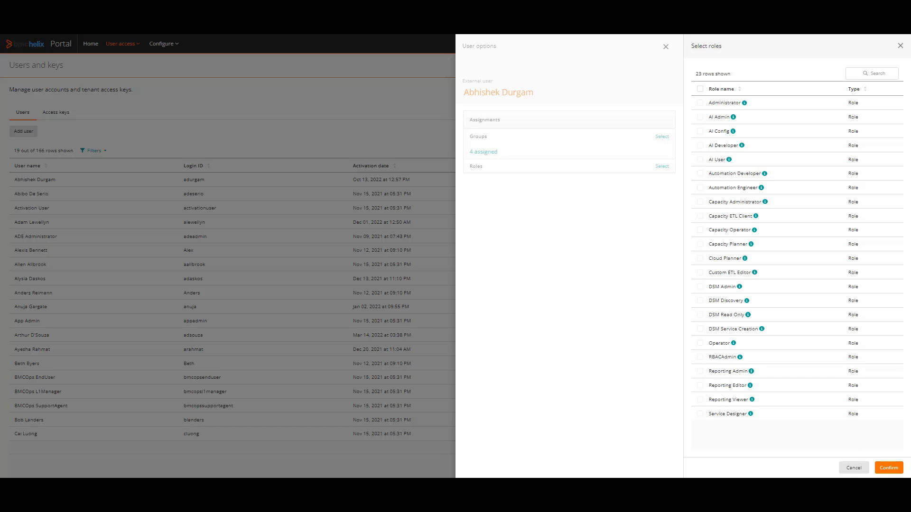
click(852, 468)
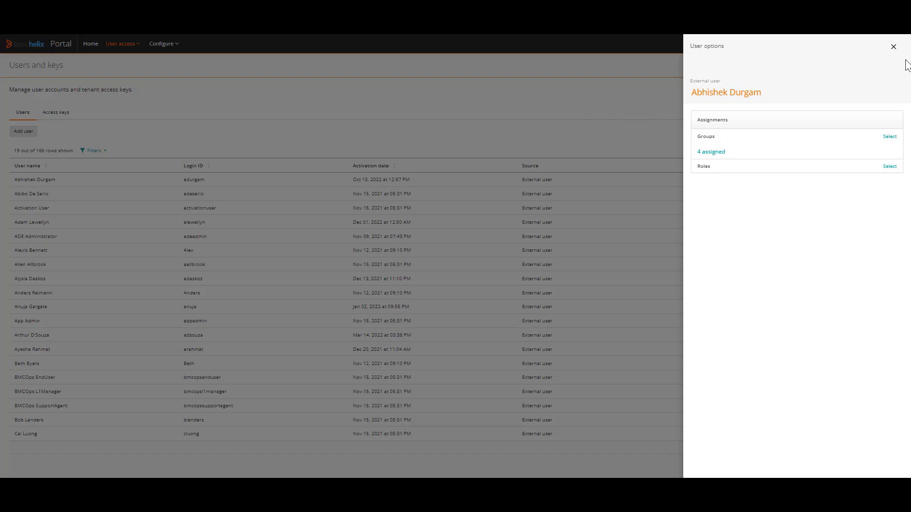
click(894, 47)
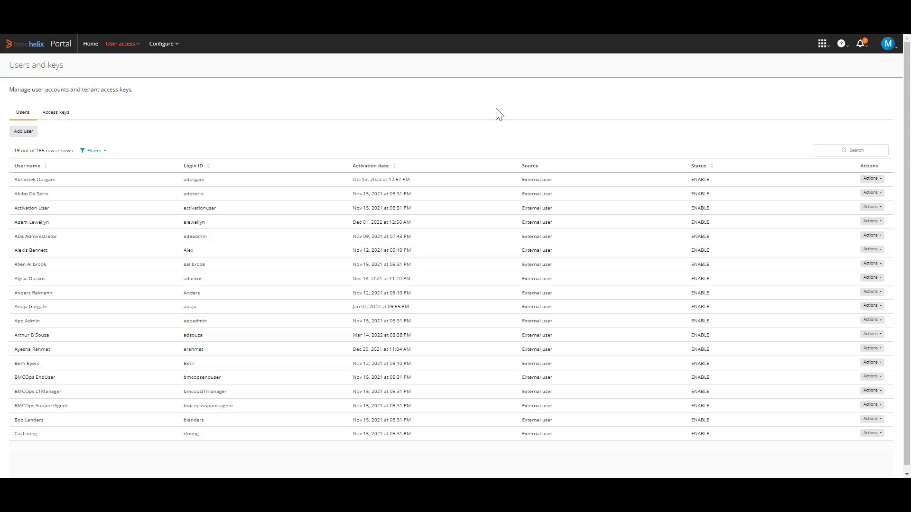
Open BMC Helix Dashboards from the portal home page and view the home dashboard choices in the personal profile preferences
click(96, 49)
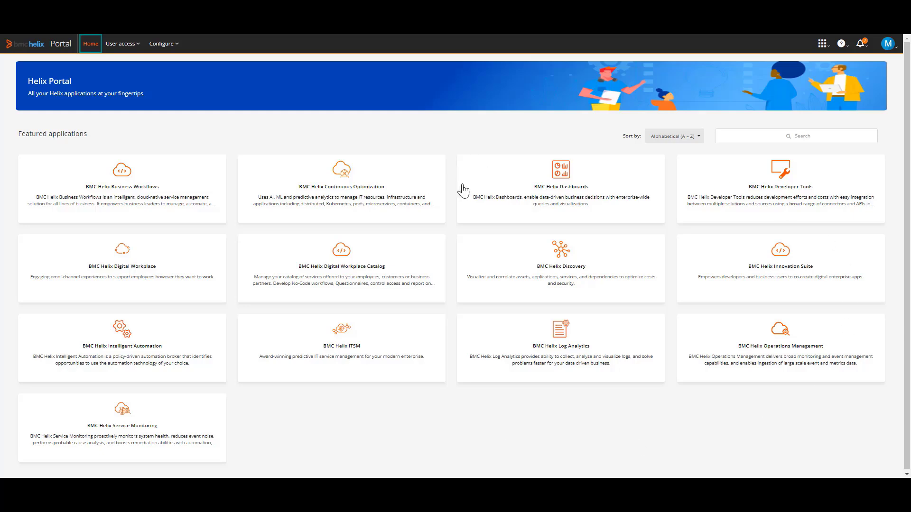
click(564, 188)
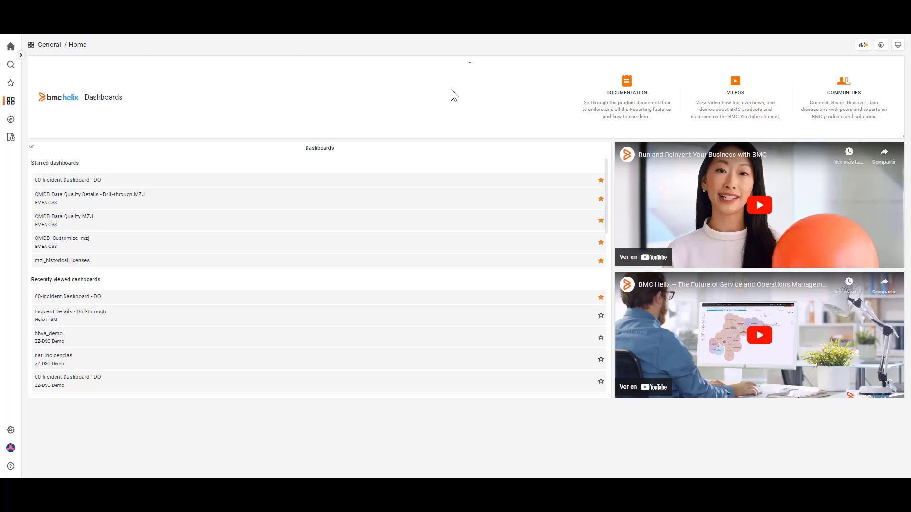
mouse_move(9, 450)
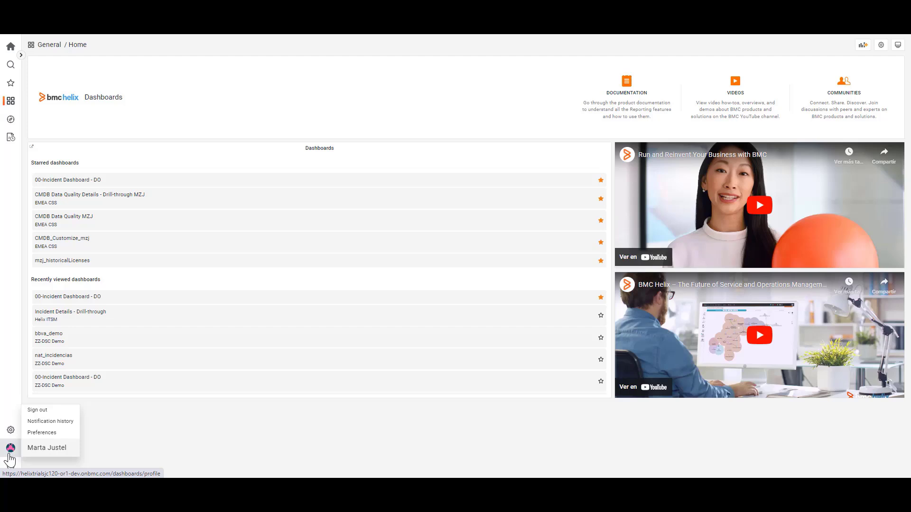
click(39, 438)
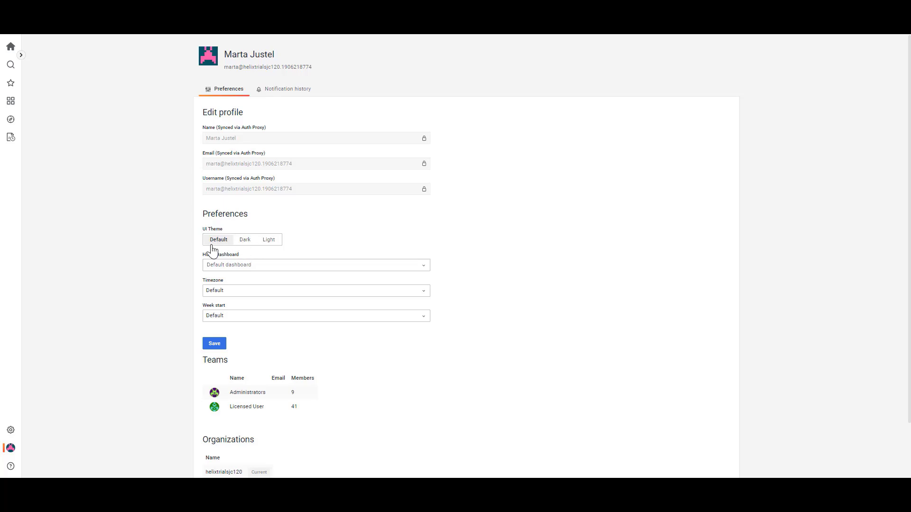
click(280, 266)
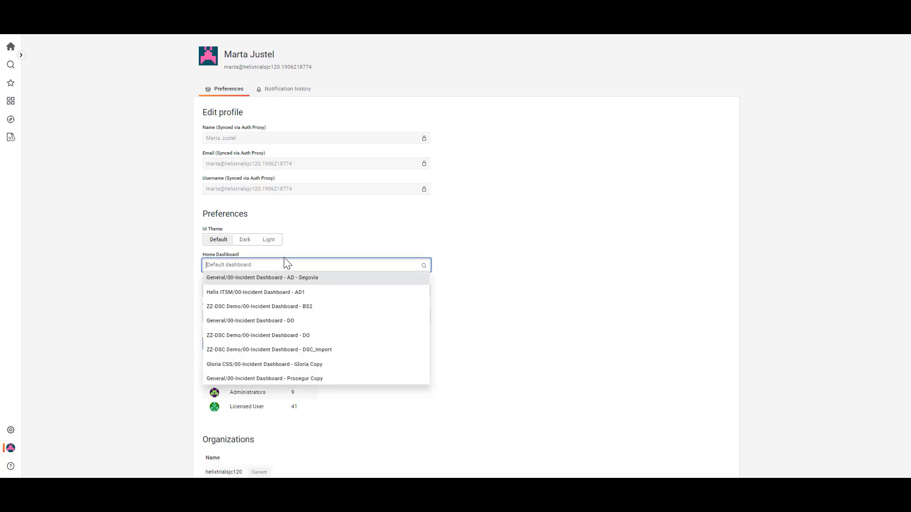
click(490, 236)
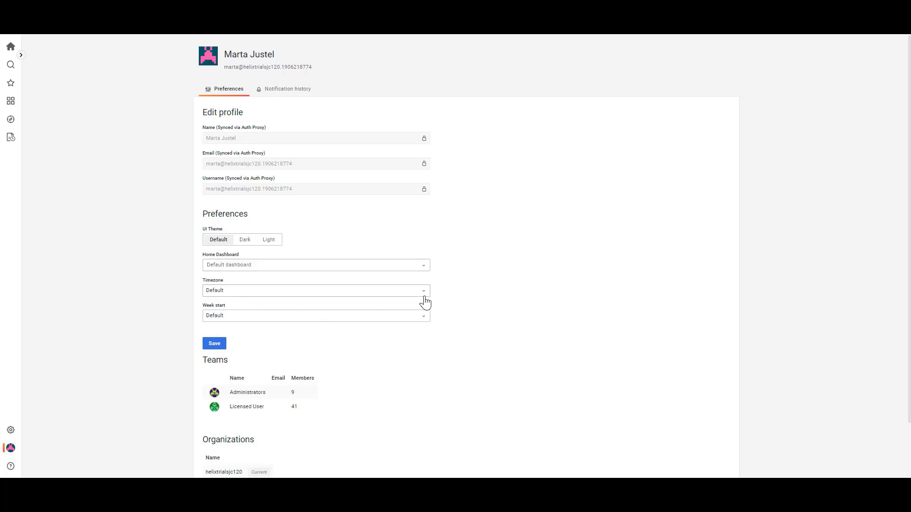
View the organization's dashboard preferences and its configured data sources in the Configuration area
mouse_move(14, 433)
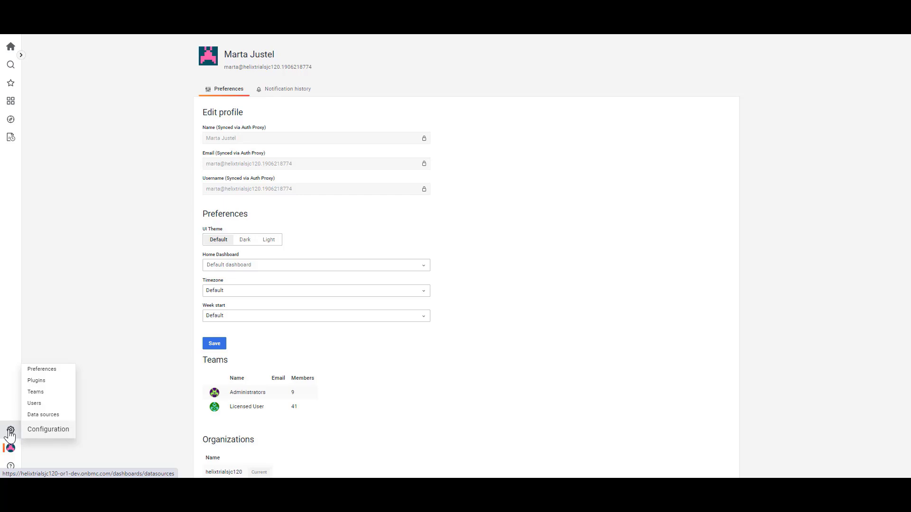
click(39, 433)
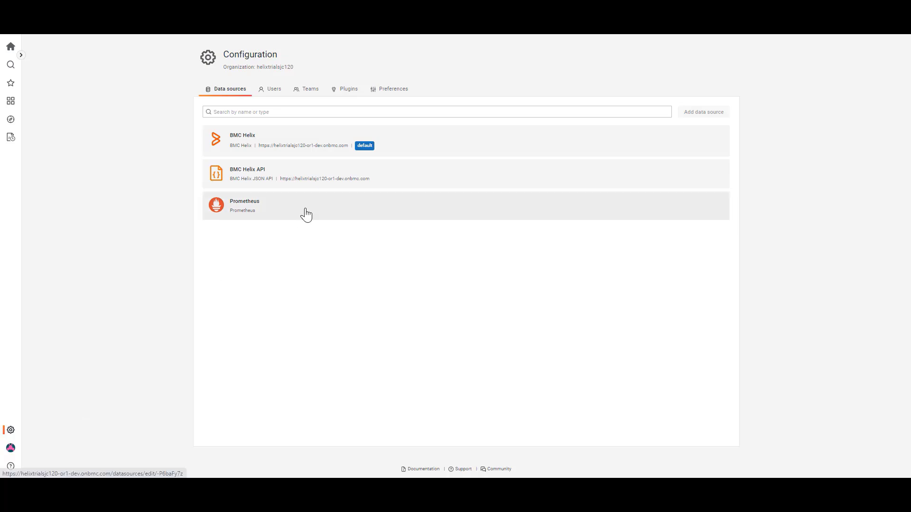
click(400, 91)
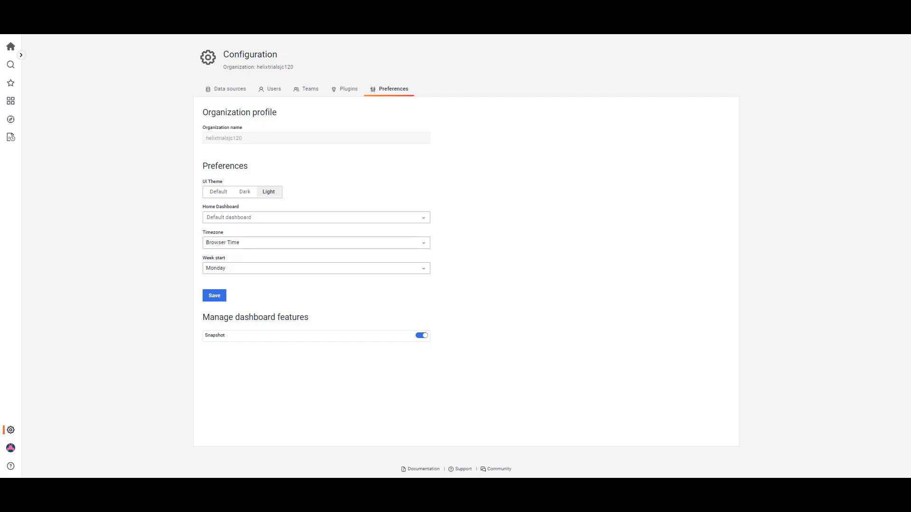
click(233, 92)
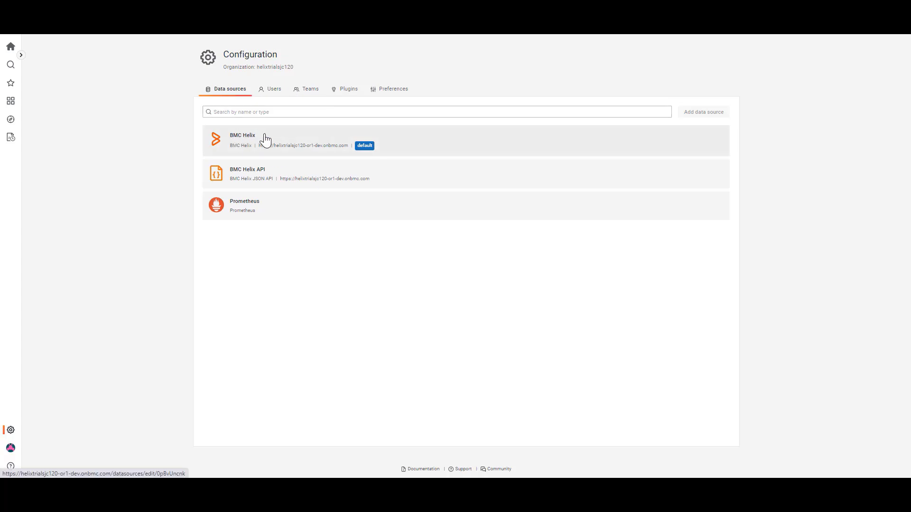
Look through the installed plugins, filtered to data sources only
click(350, 93)
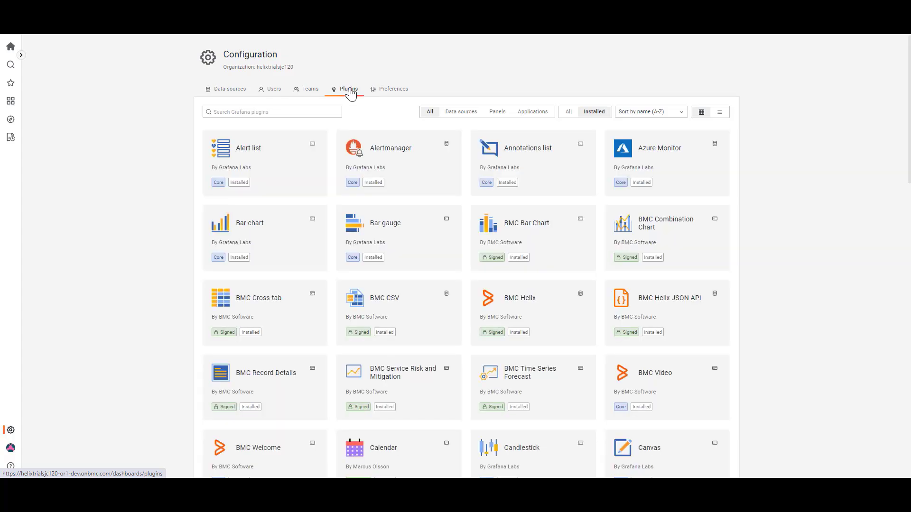
click(454, 114)
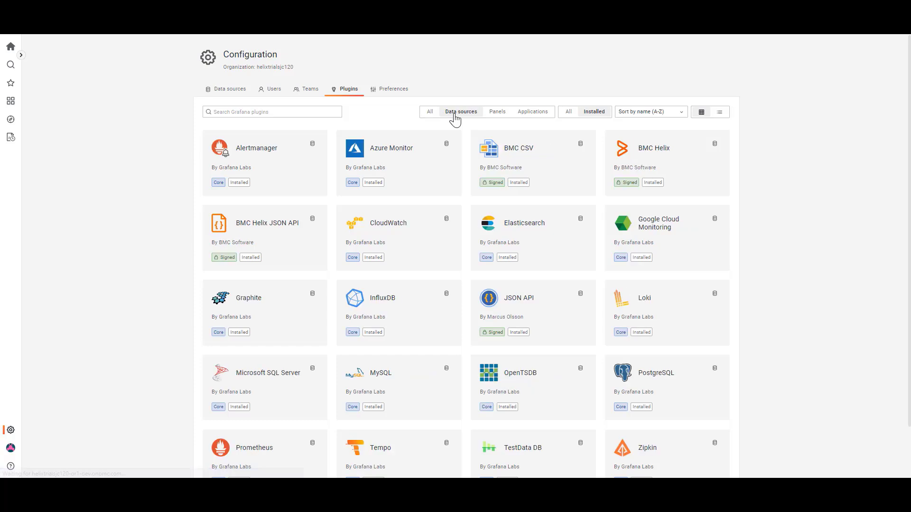
scroll(403, 154, down, 2)
scroll(701, 132, up, 2)
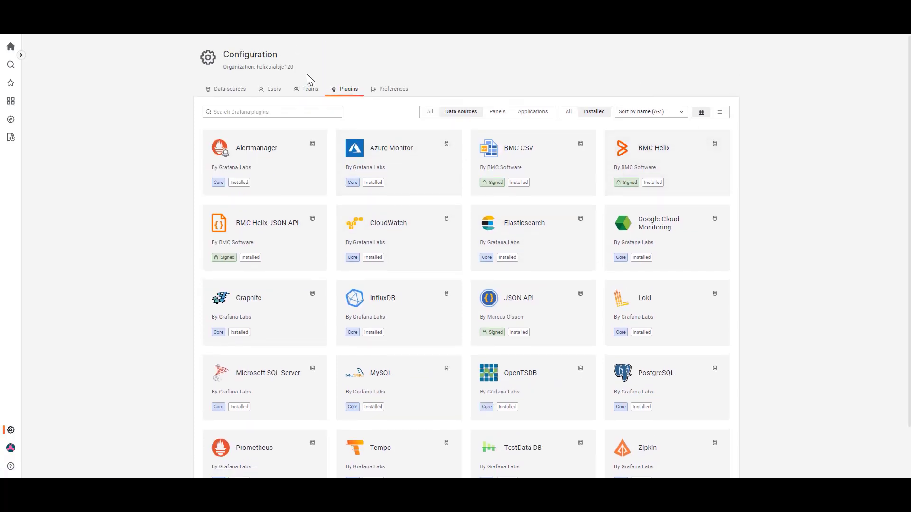
Look through the organization's user list and check the user access options in Helix Portal
click(274, 92)
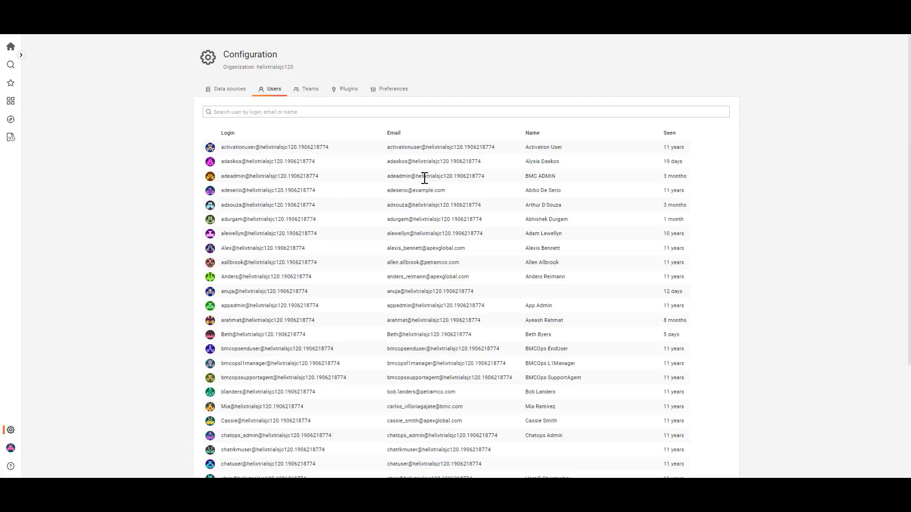
scroll(421, 173, down, 3)
scroll(419, 168, up, 3)
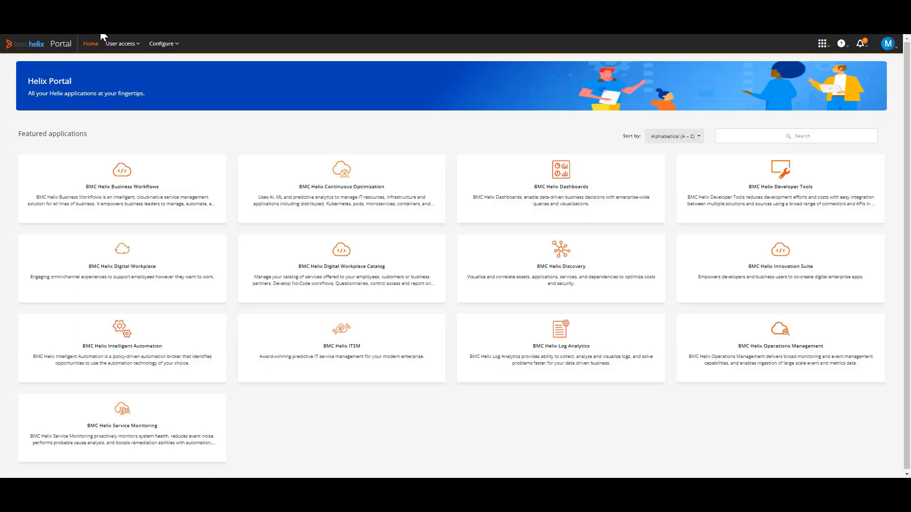
click(123, 44)
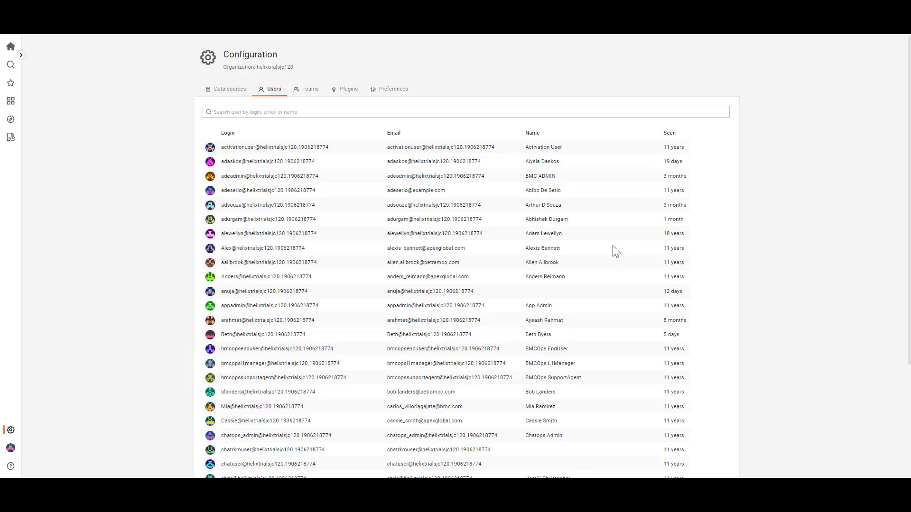
Examine the members and their permissions in the Licensed User team
click(308, 91)
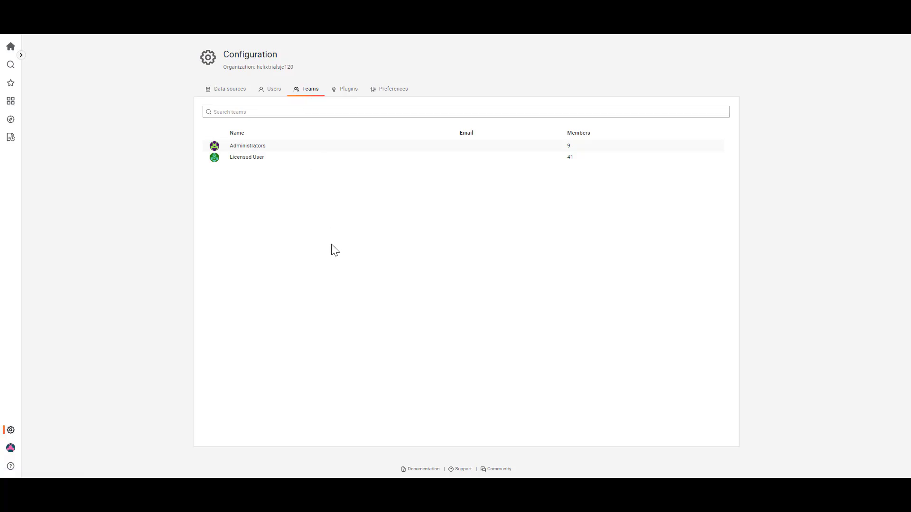
click(235, 161)
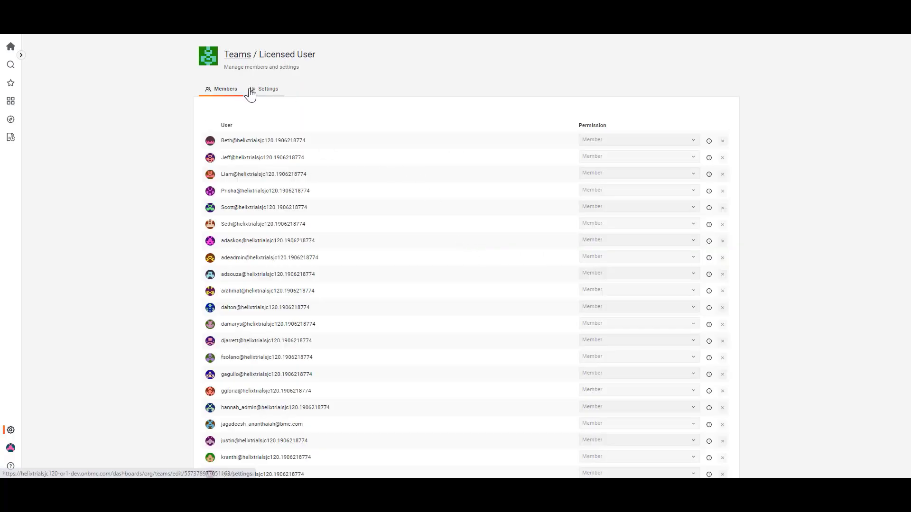
scroll(336, 171, down, 1)
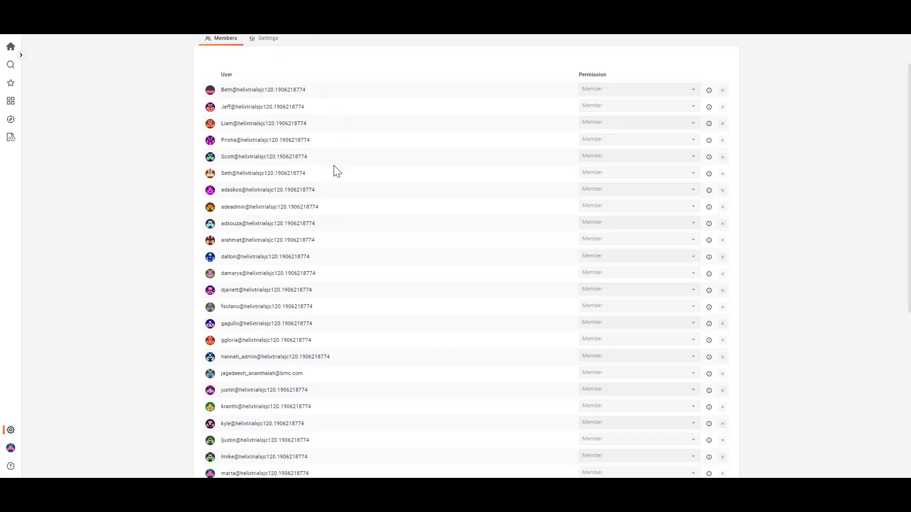
scroll(336, 169, down, 3)
scroll(335, 167, up, 4)
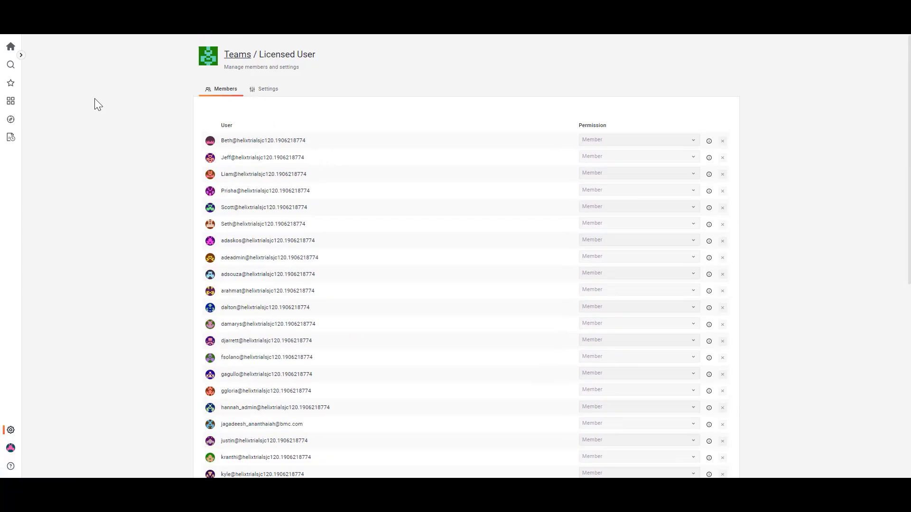
Start a new scheduled report in the Report Scheduler and name it POC-TEST
mouse_move(10, 431)
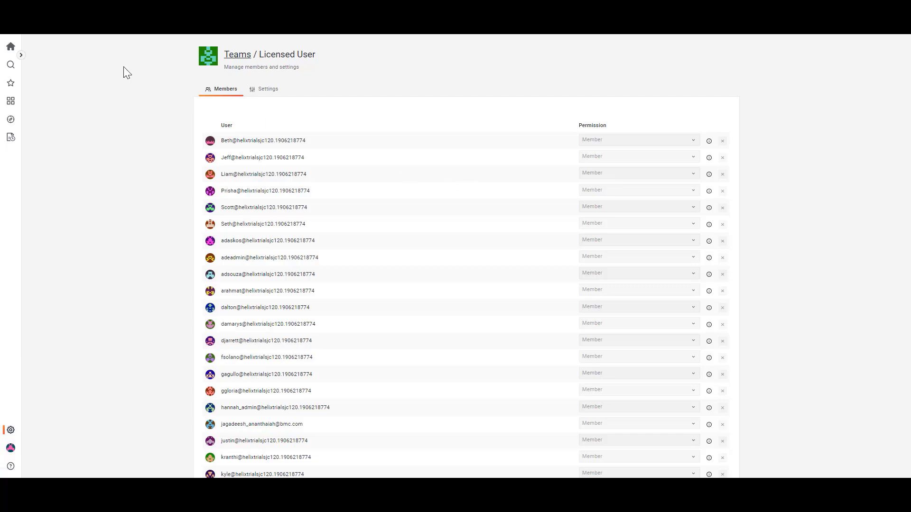
mouse_move(8, 143)
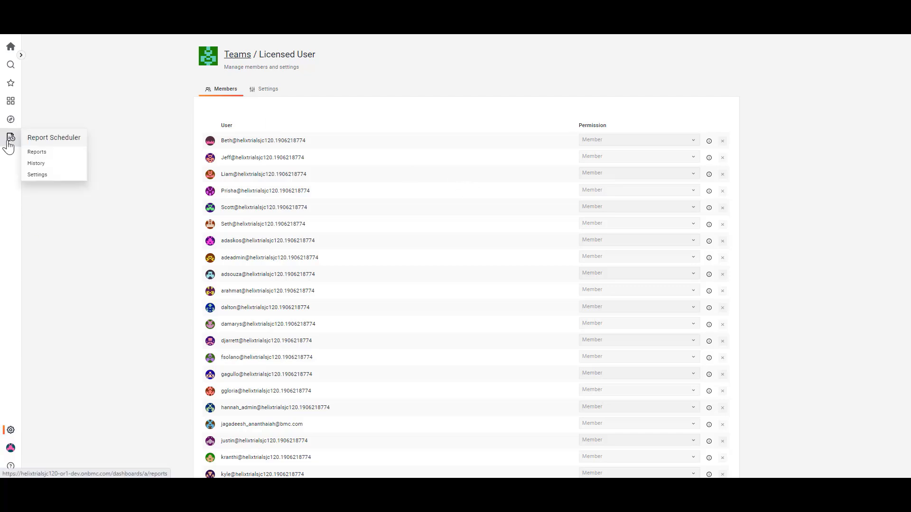
click(9, 142)
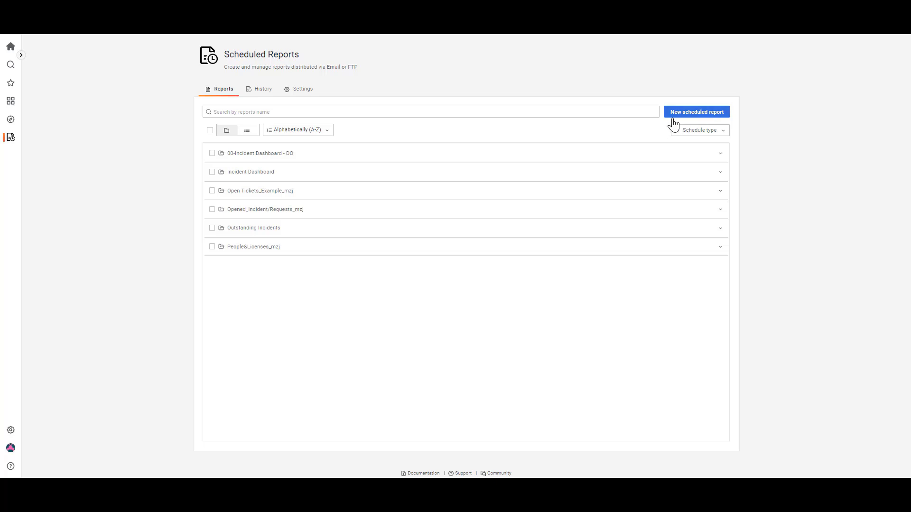
click(701, 114)
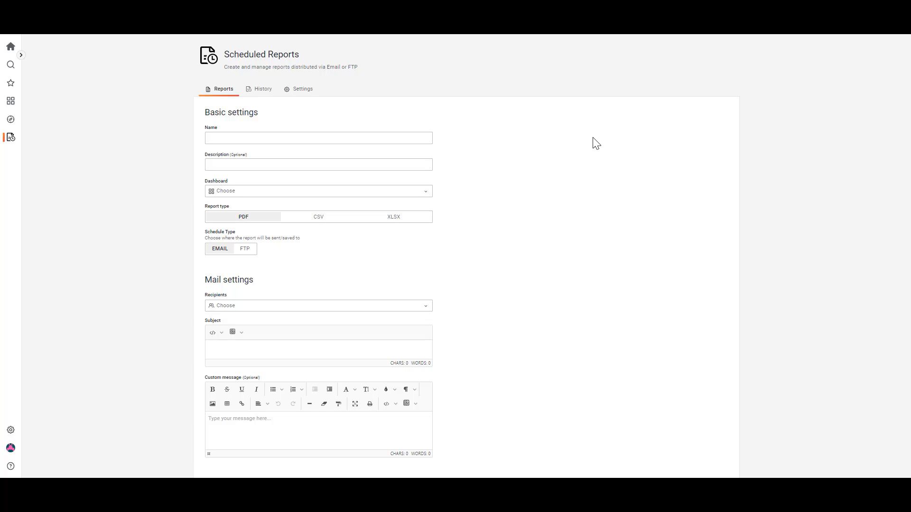
click(216, 137)
text(POC-TEST)
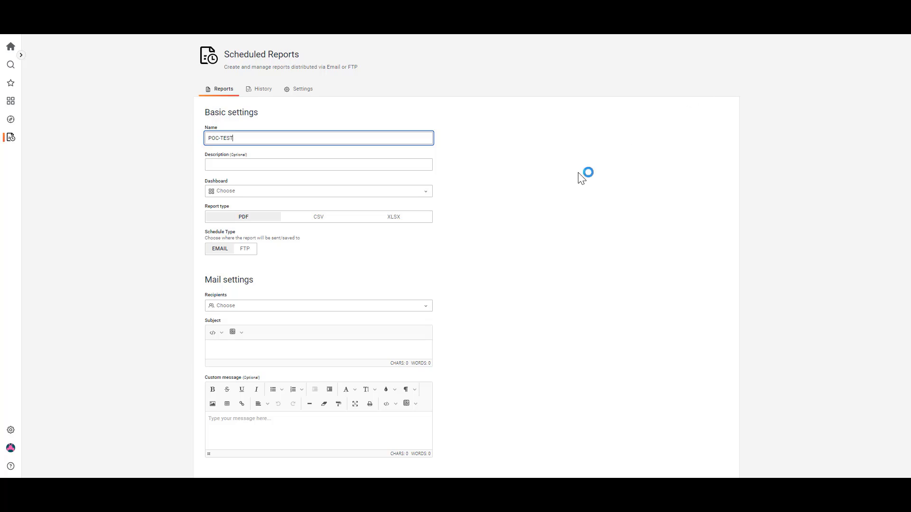
Choose EMEA CSS/CMDB Data Quality MZJ as the dashboard for the scheduled report
click(245, 195)
scroll(258, 230, down, 5)
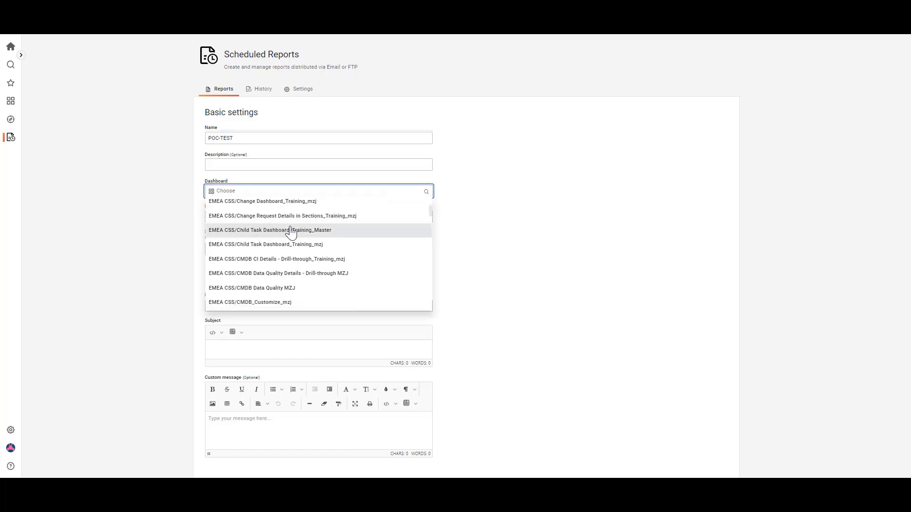
click(269, 288)
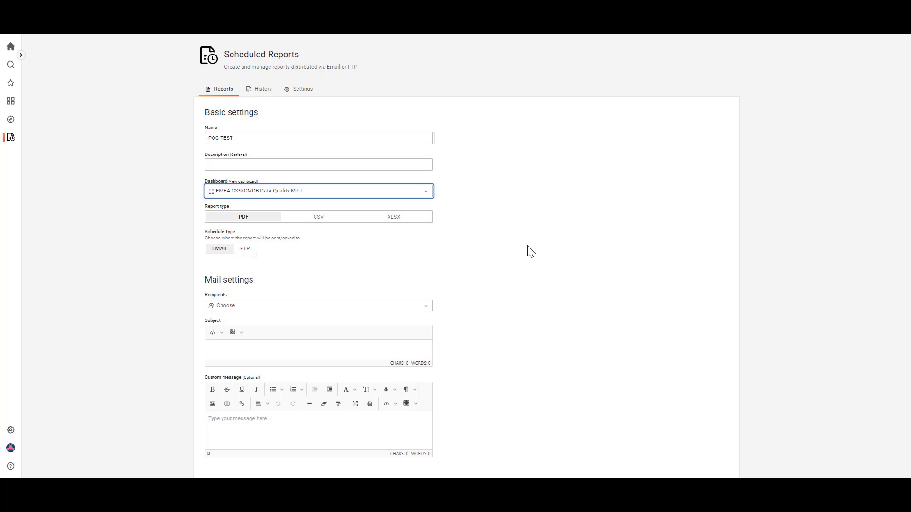
Add the first listed user as the recipient in the report's mail settings
scroll(531, 251, down, 2)
click(237, 214)
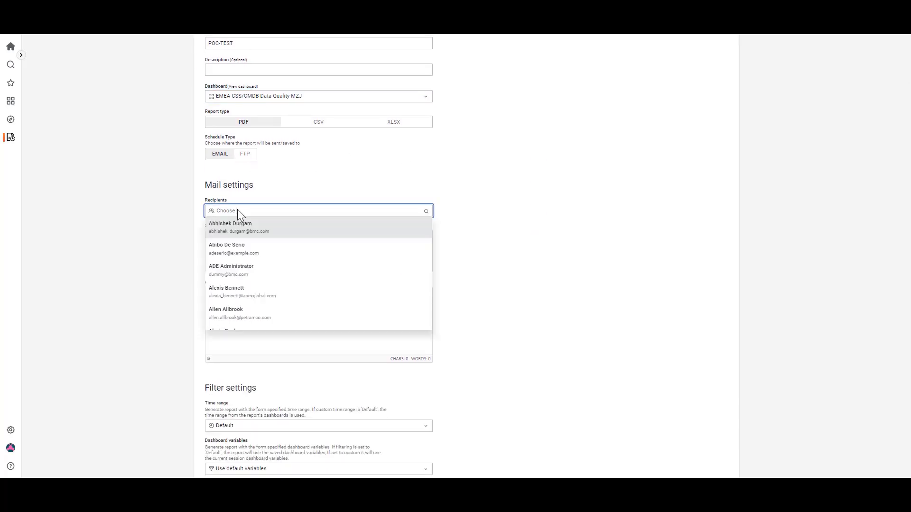
click(237, 228)
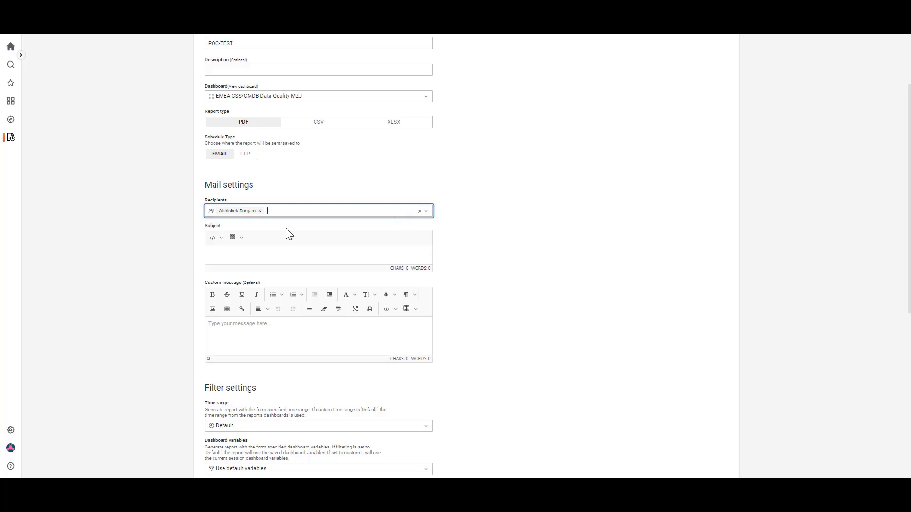
Examine the variables that can be inserted in the email subject and the custom message
click(220, 240)
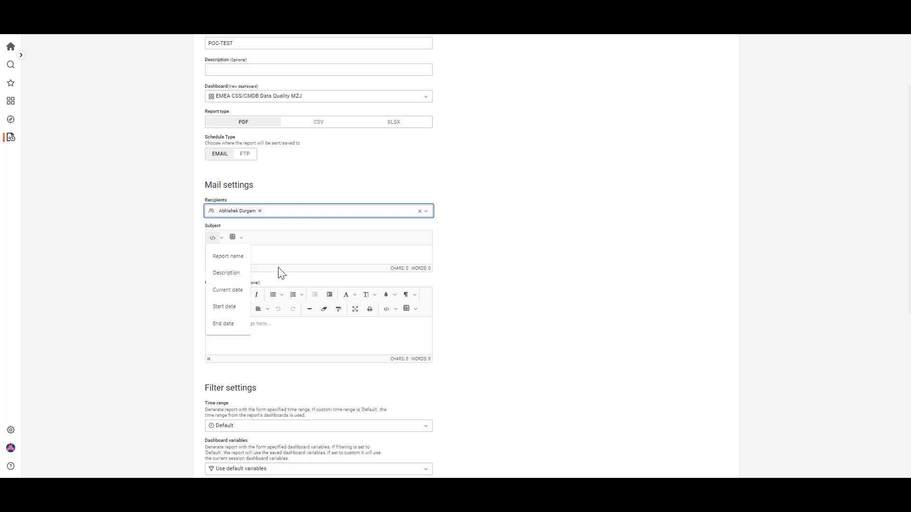
click(293, 253)
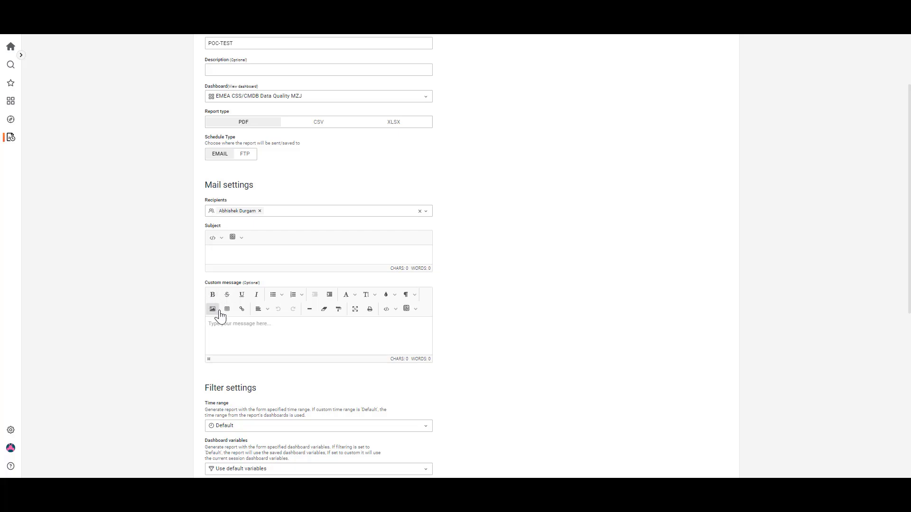
click(395, 311)
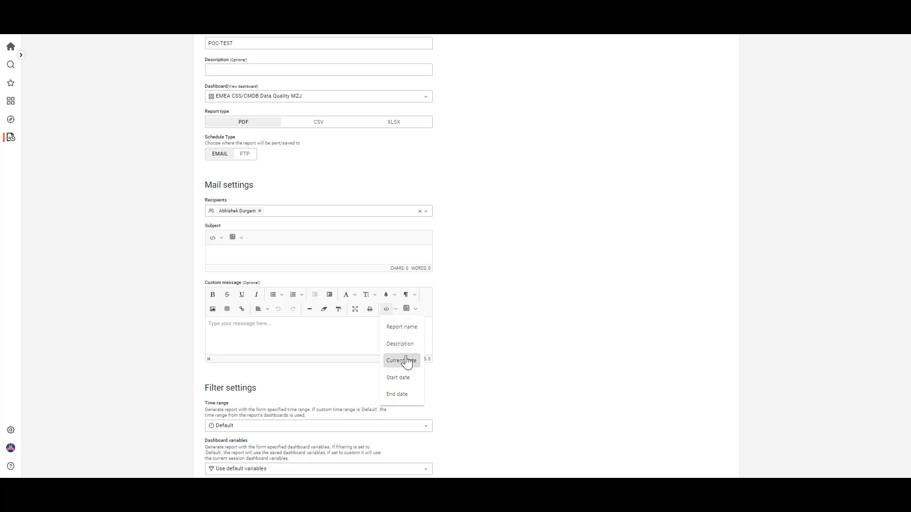
click(520, 286)
Set the weekly report schedule's week days to include Monday and Wednesday
scroll(513, 283, down, 4)
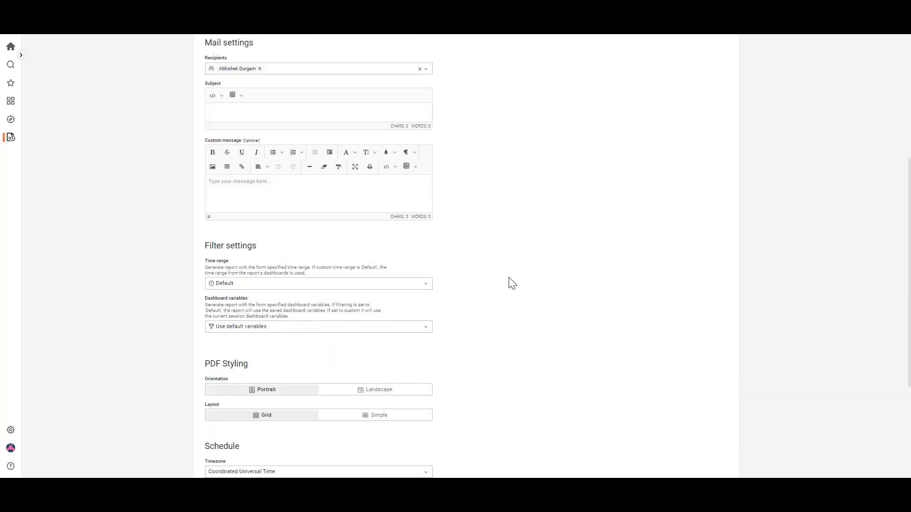
scroll(511, 283, down, 3)
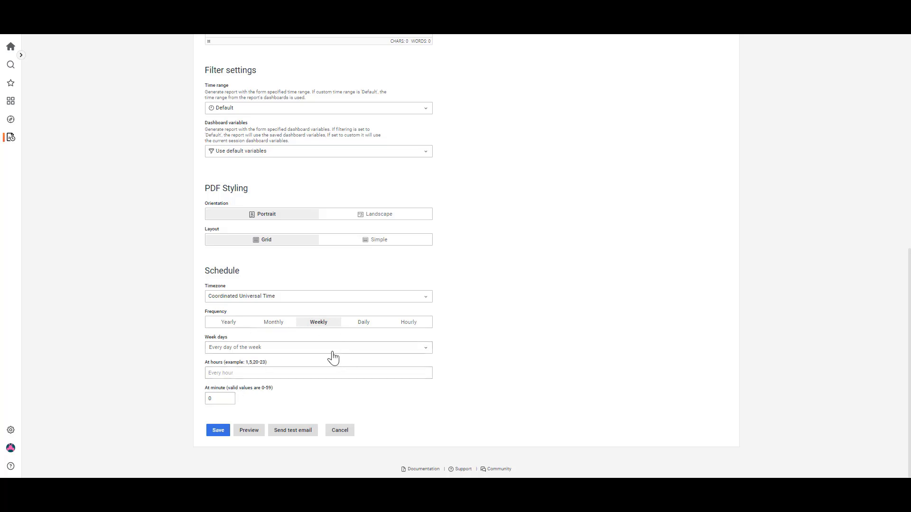
click(290, 351)
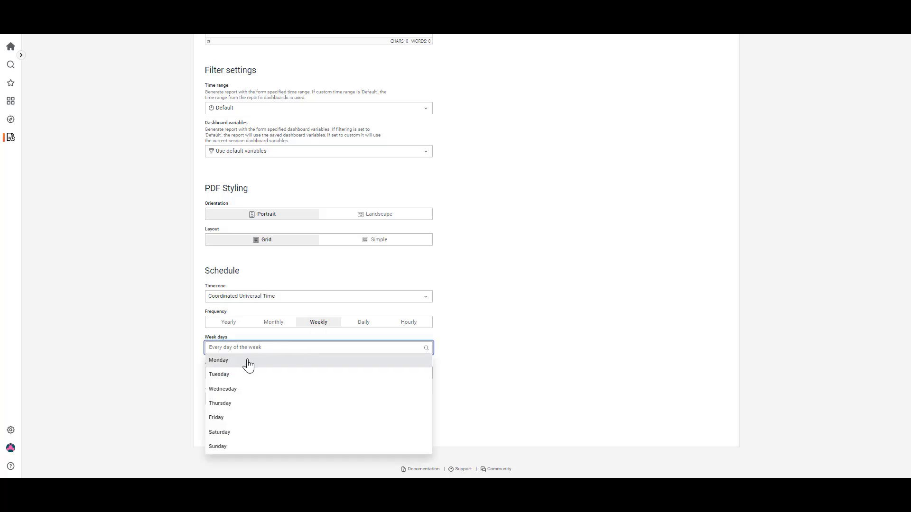
click(247, 364)
click(282, 352)
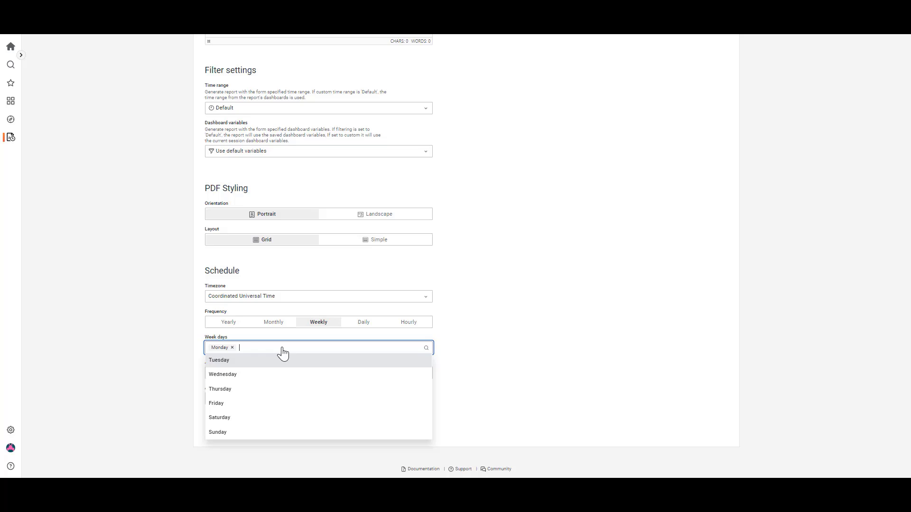
click(235, 380)
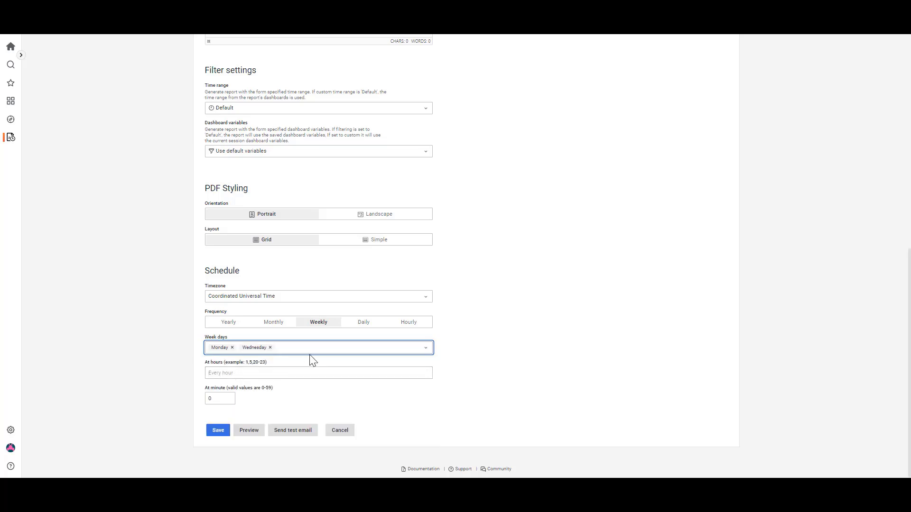
click(311, 353)
click(223, 390)
View the scheduled reports history and expand the Opened_Incident/Requests_mzj folder
scroll(489, 313, up, 3)
scroll(489, 313, up, 6)
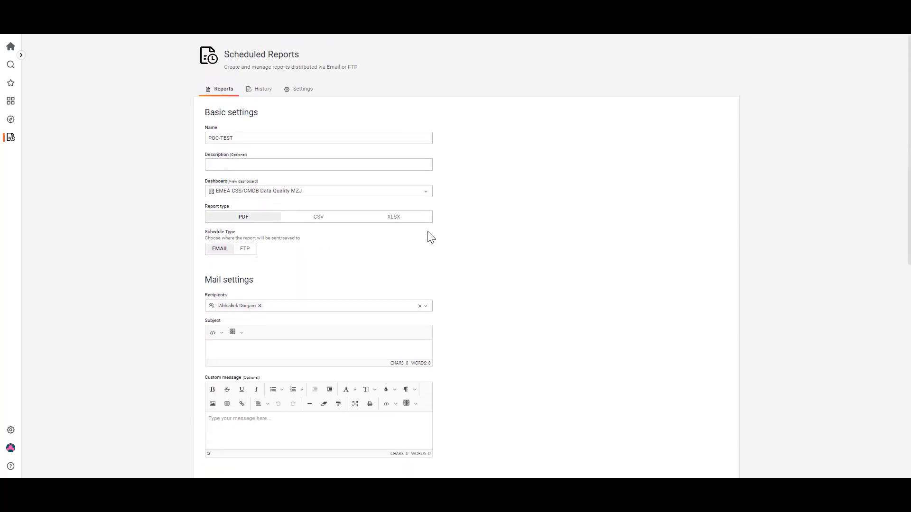
click(264, 91)
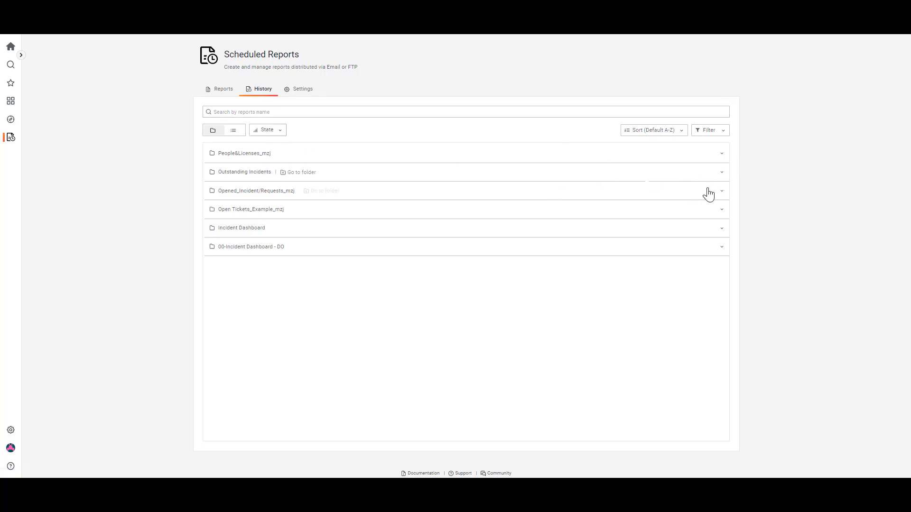
click(721, 192)
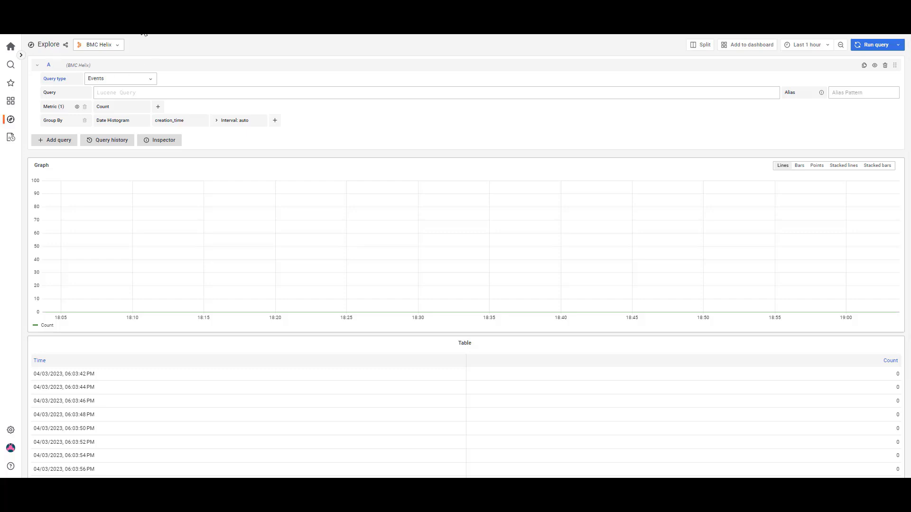
In Explore, select the BMC Helix (default) data source and set the query type to Service Management
click(97, 45)
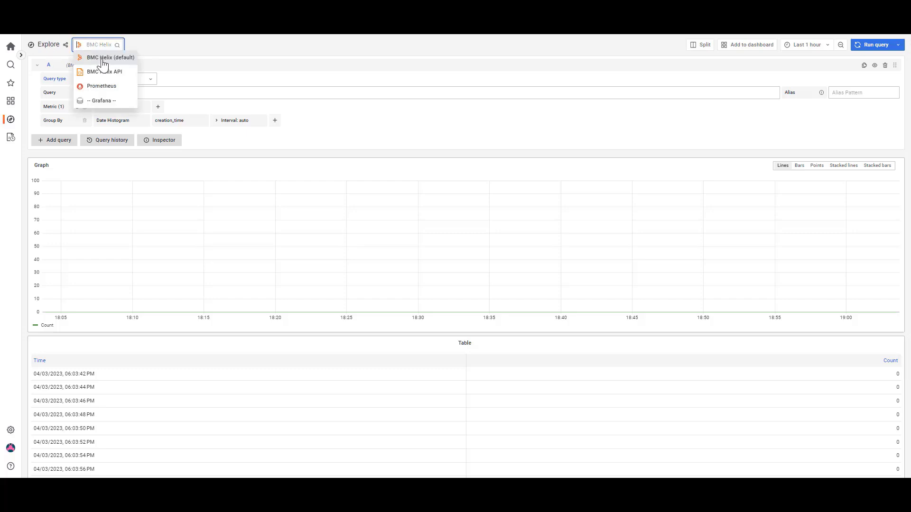
click(104, 60)
click(114, 79)
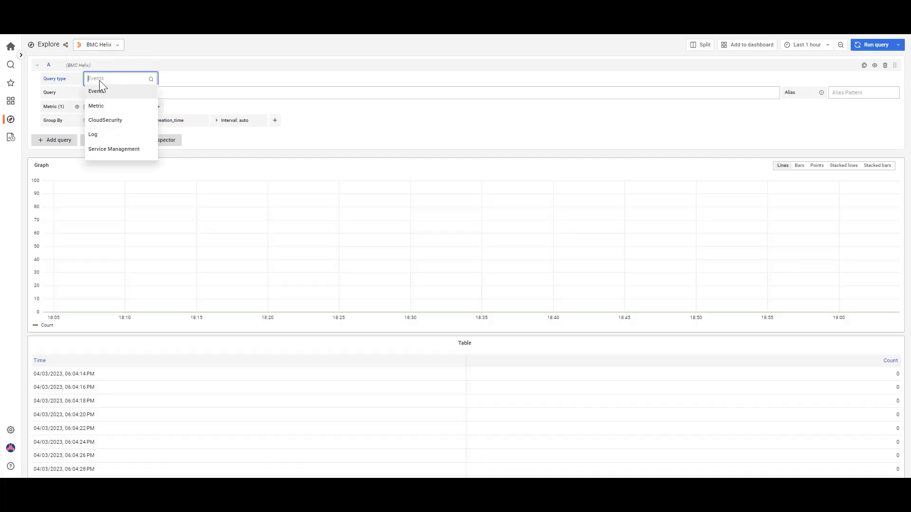
click(108, 152)
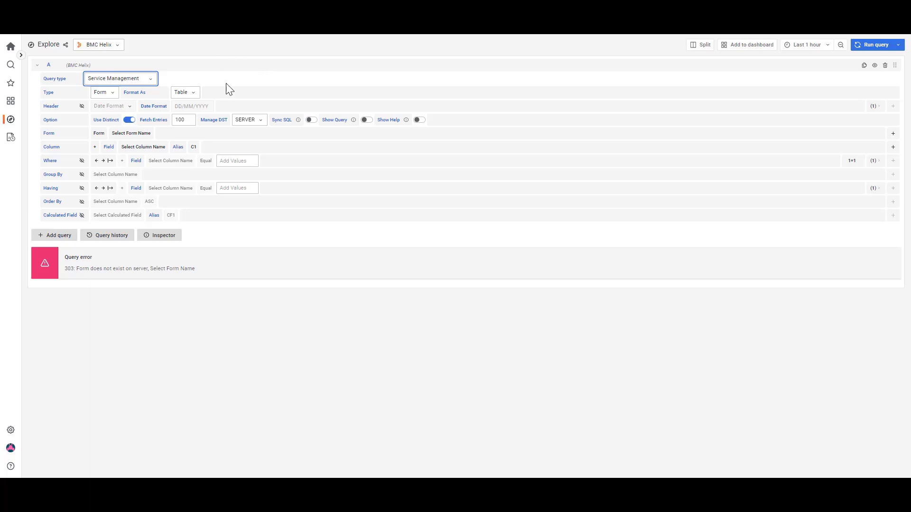
Switch the Service Management query to SQL to view its editor, and return it to Form
click(101, 93)
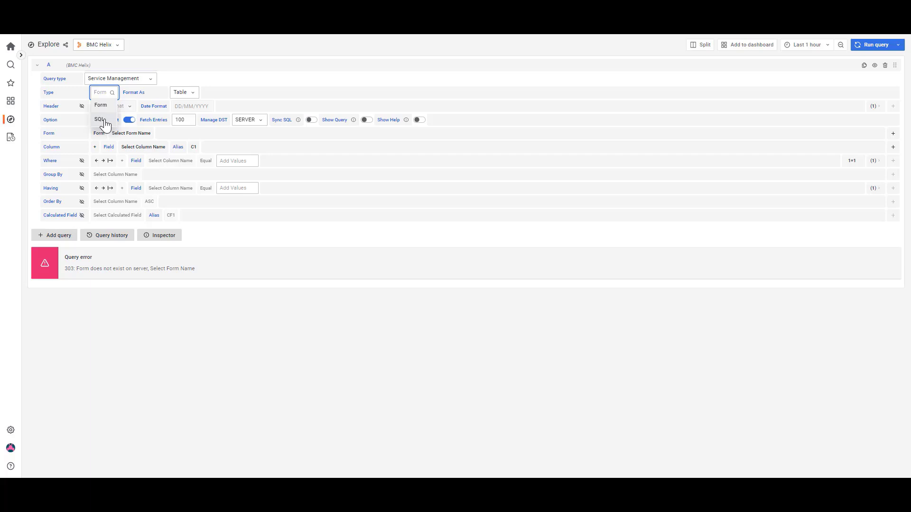
click(105, 124)
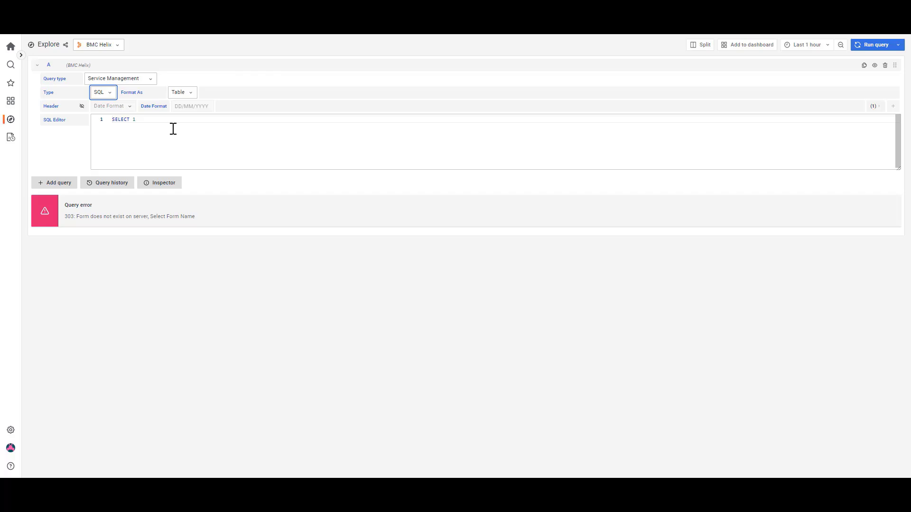
click(109, 95)
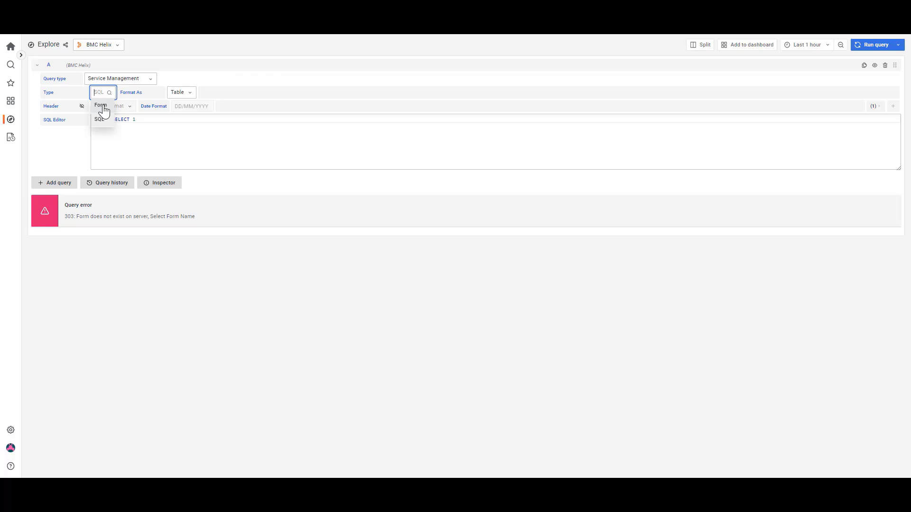
click(102, 107)
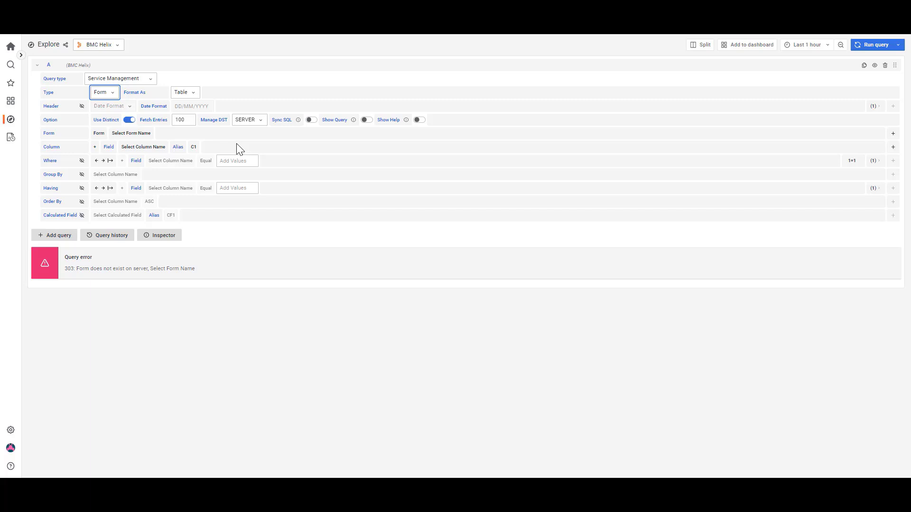
Enable Show Query, disable Use Distinct and set Fetch Entries to 2000
click(367, 121)
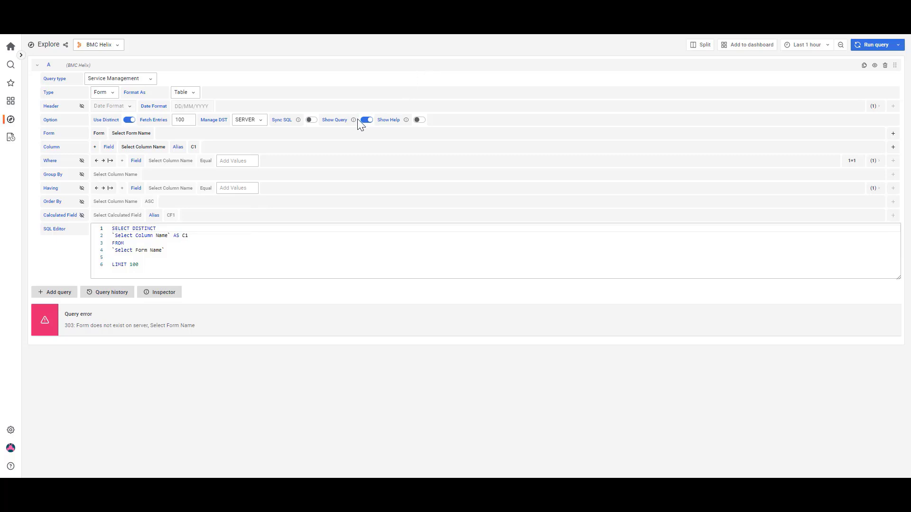
click(127, 121)
drag(188, 120, 165, 117)
text(2000)
Choose HPD:Help Desk as the form for the query
click(126, 136)
click(126, 135)
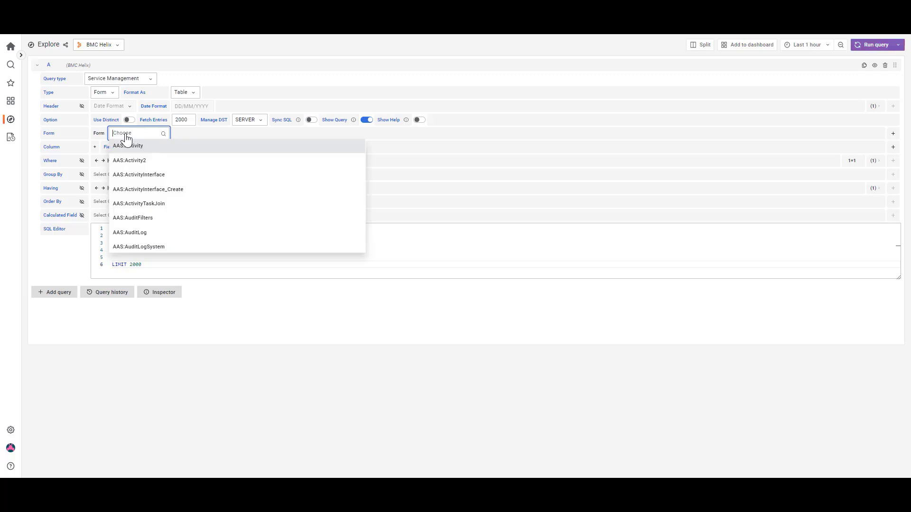
click(127, 135)
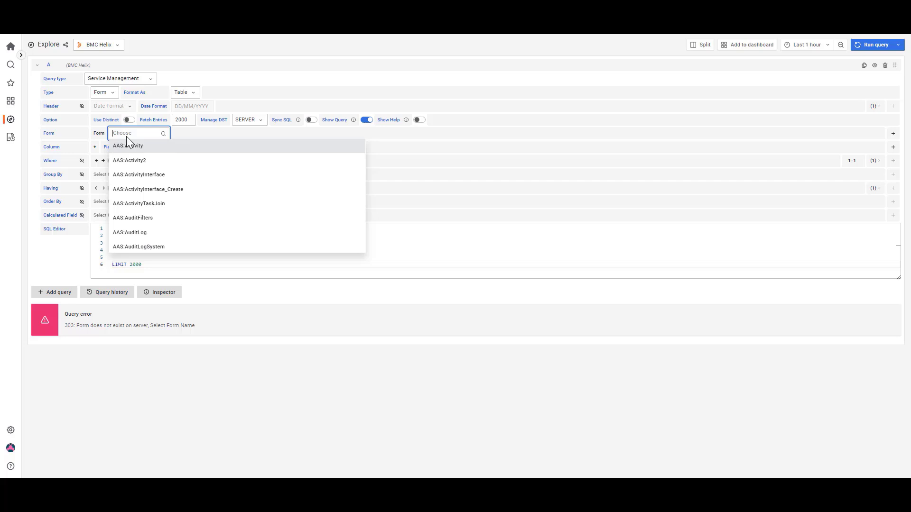
text(hp)
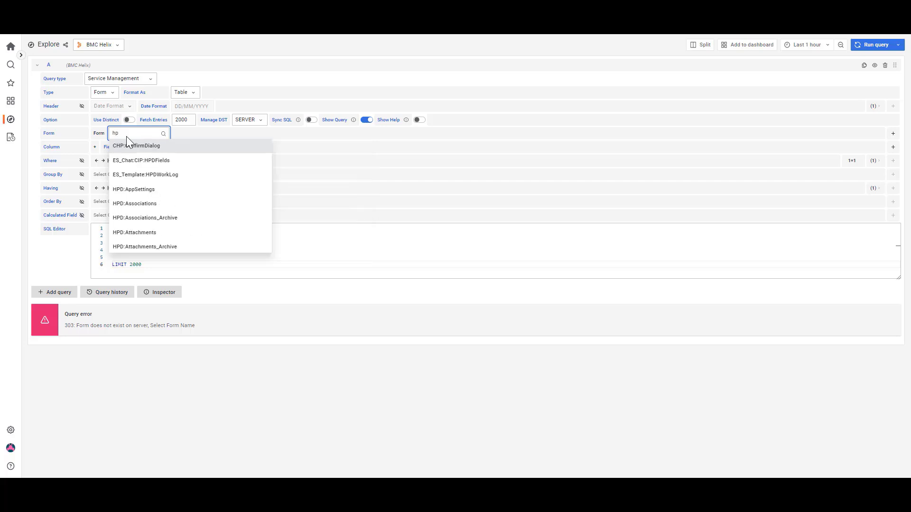
text(d:help)
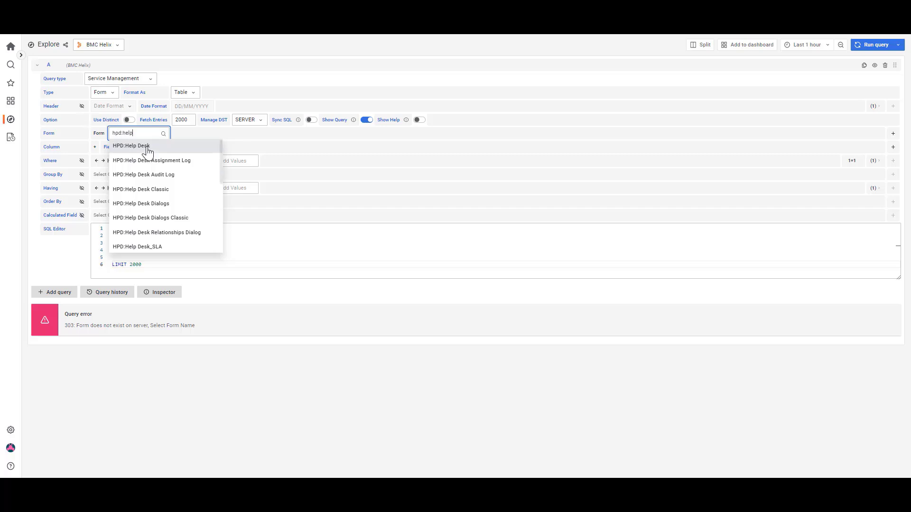
click(148, 151)
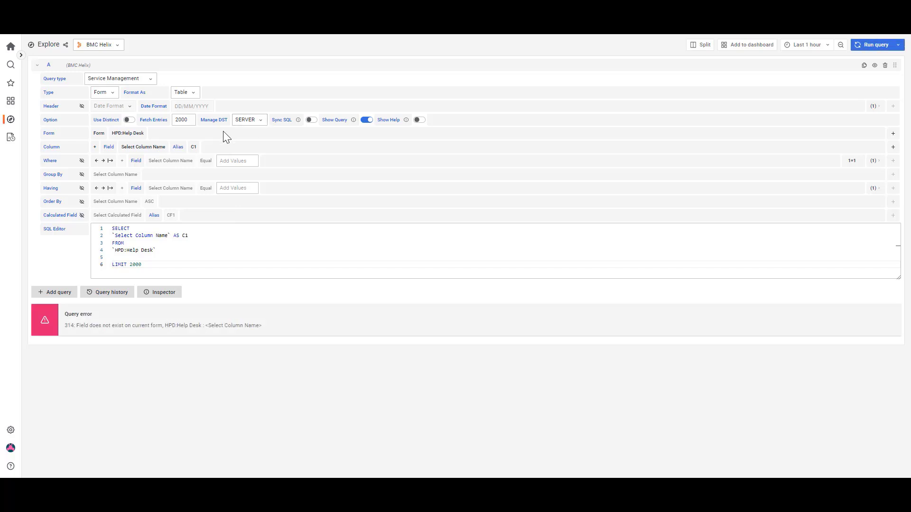
Set the query column to HPD:Help Desk -> Incident Number with the alias Incident Number
click(137, 148)
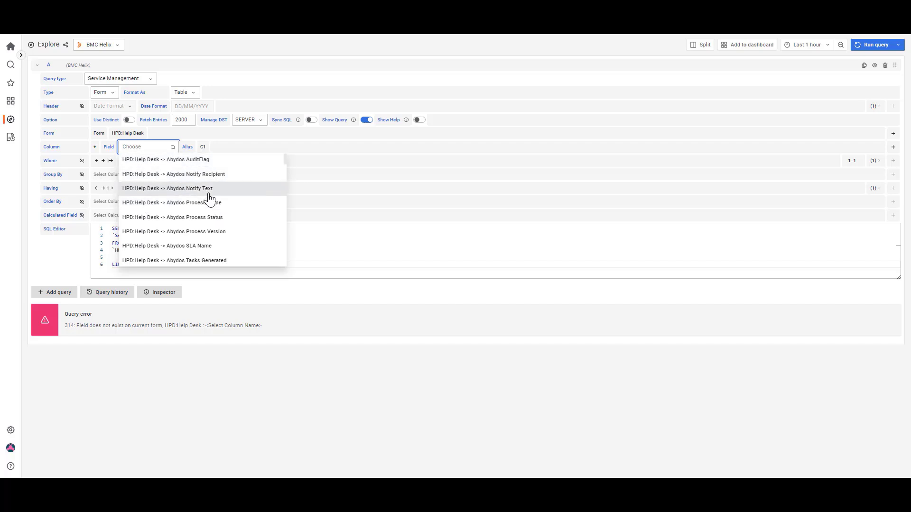
scroll(209, 207, down, 2)
scroll(209, 204, up, 2)
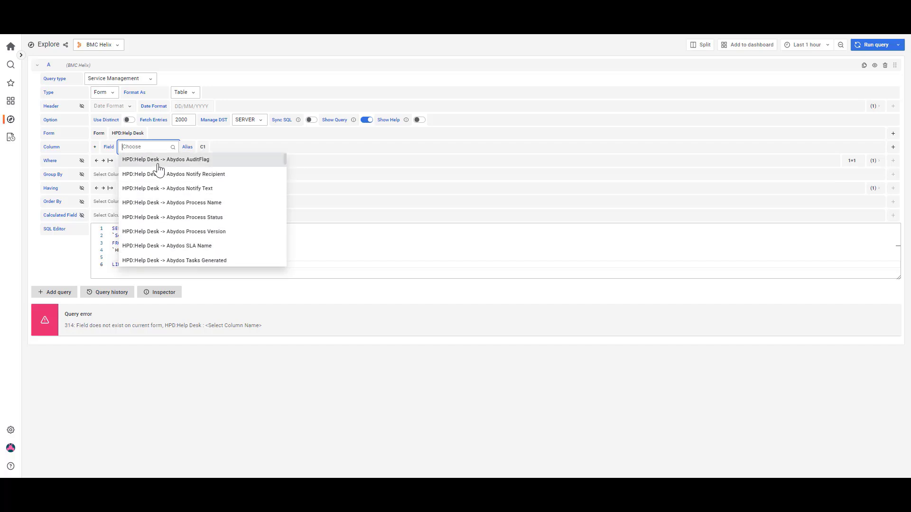
click(148, 146)
click(150, 148)
text(Inc)
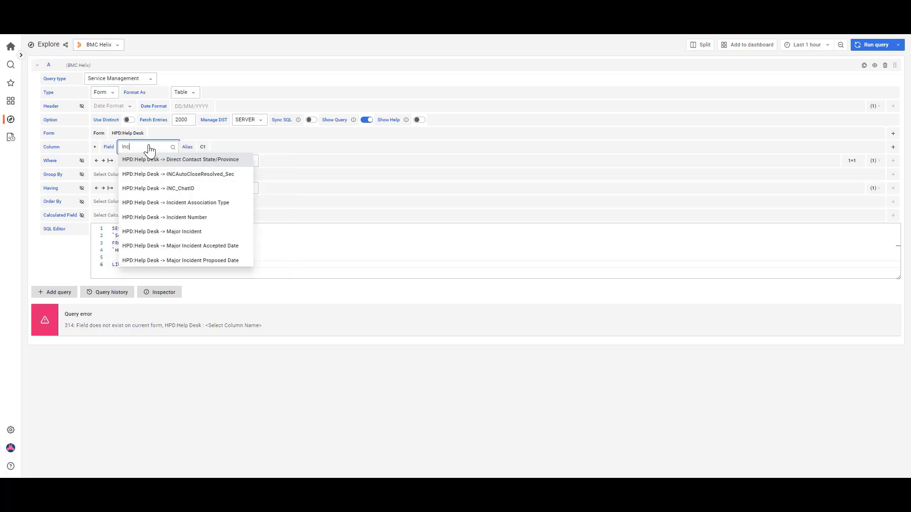
click(182, 218)
click(223, 148)
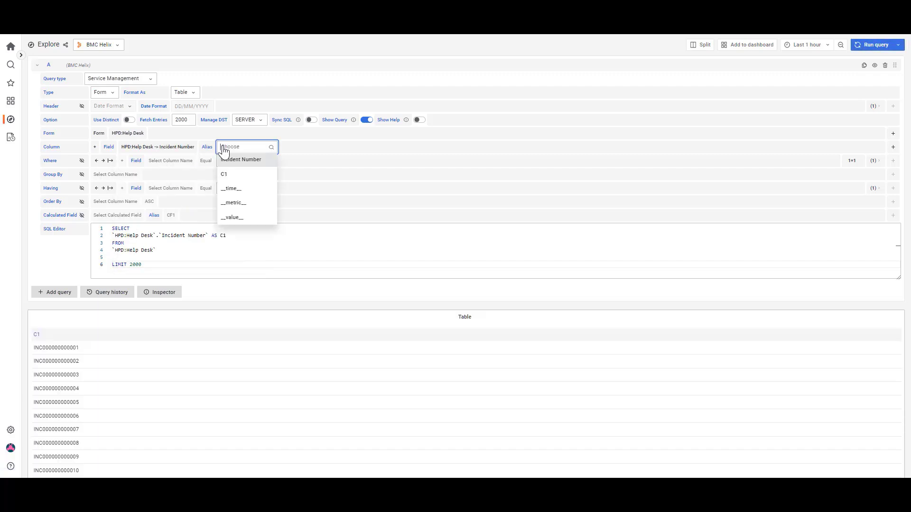
click(237, 158)
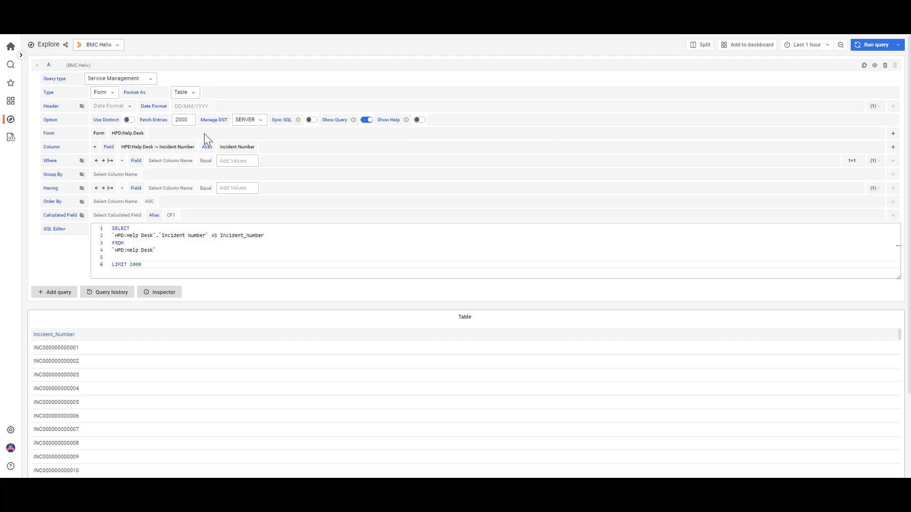
Add CTM:People as a second form in the query
click(894, 135)
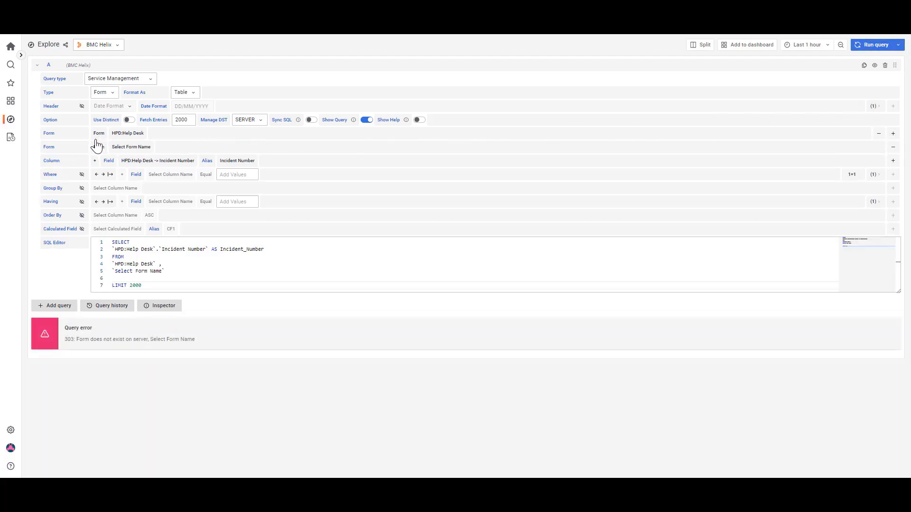
click(127, 150)
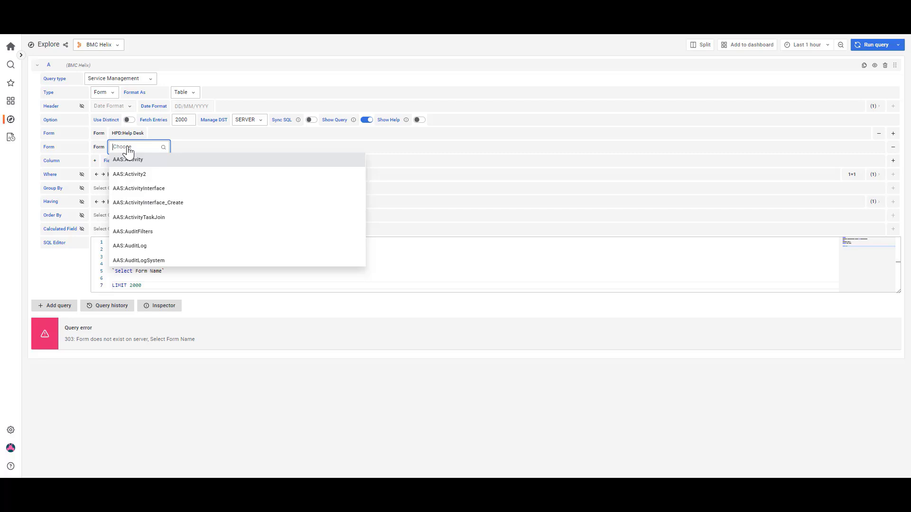
text(CT)
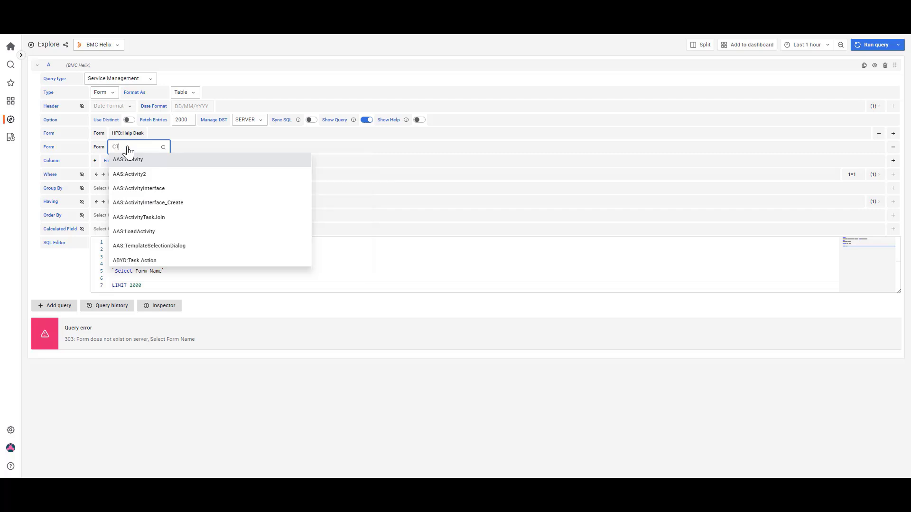
text(M:People)
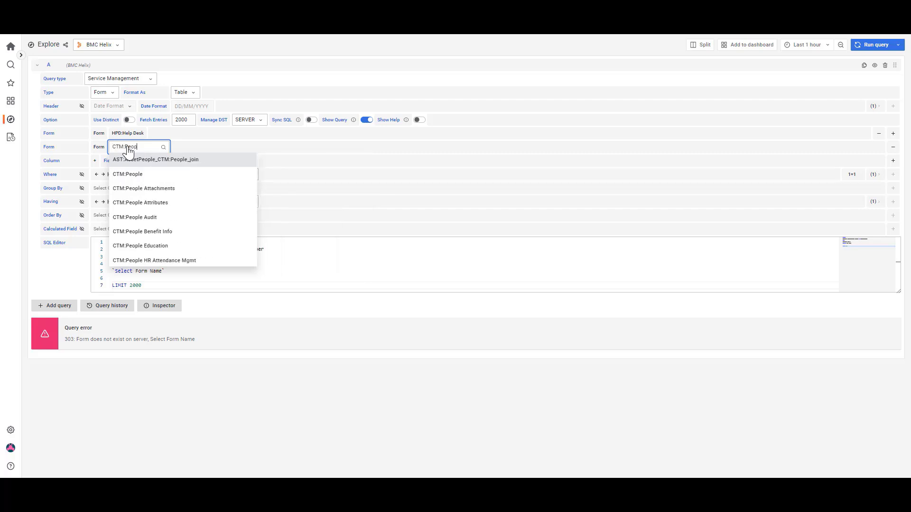
click(133, 176)
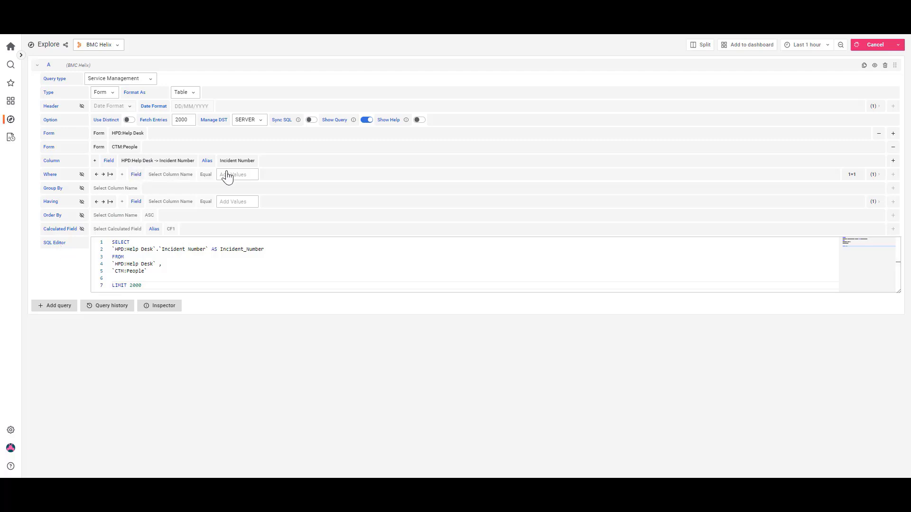
Add a second column to the query and browse the fields offered from the HPD:Help Desk and CTM:People forms
click(893, 160)
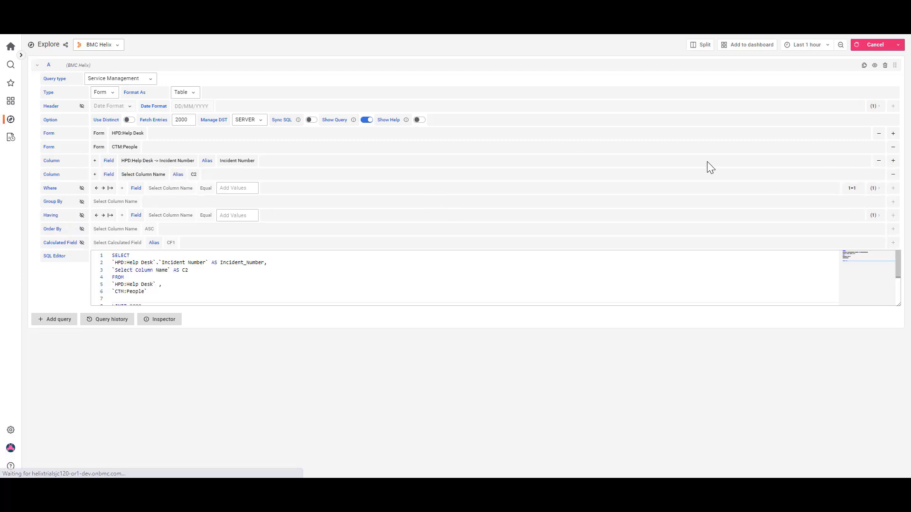
click(141, 175)
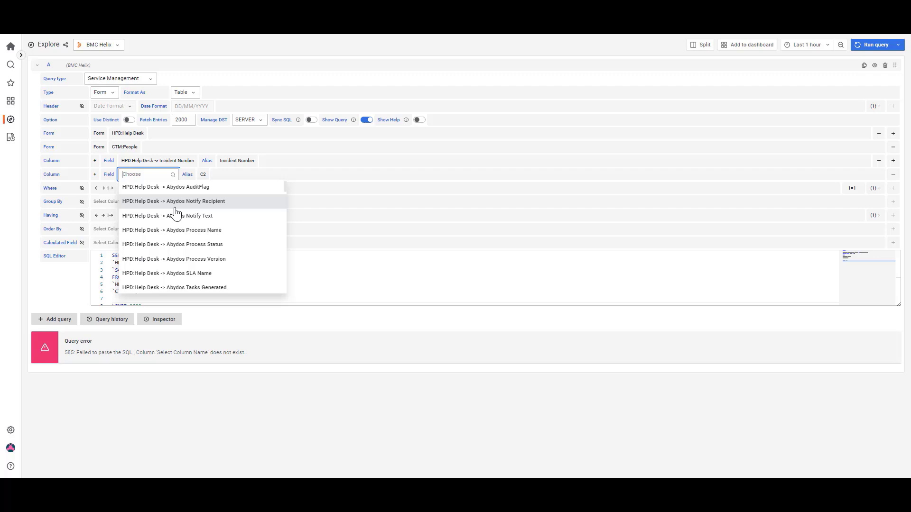
scroll(176, 214, down, 10)
scroll(284, 198, down, 1)
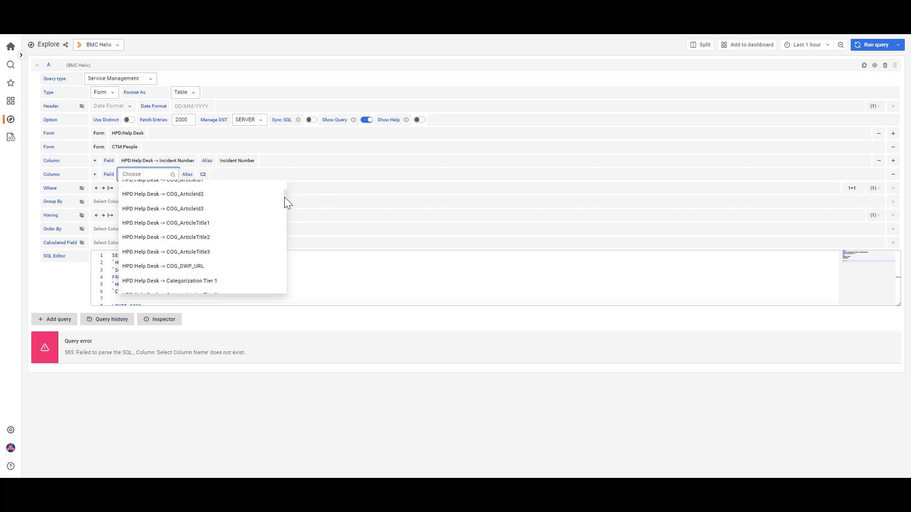
drag(284, 198, 281, 289)
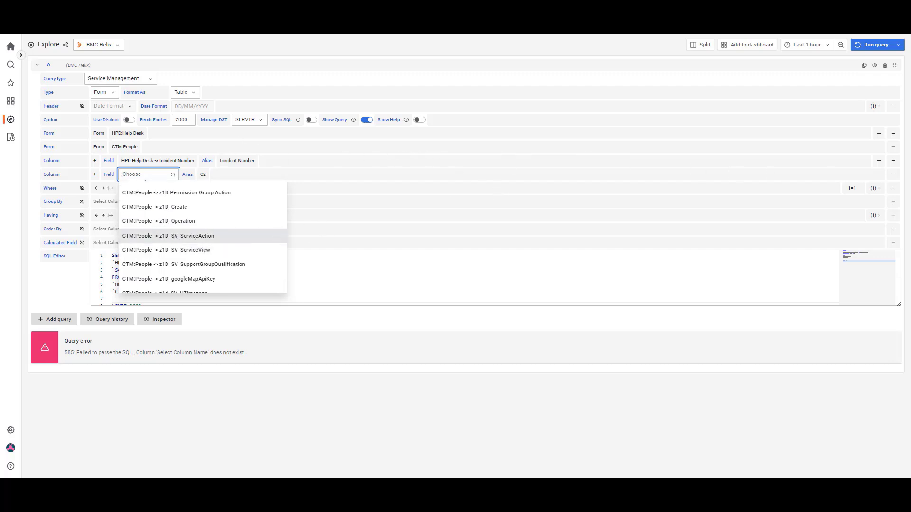
Remove the CTM:People form from the query
click(893, 147)
click(893, 147)
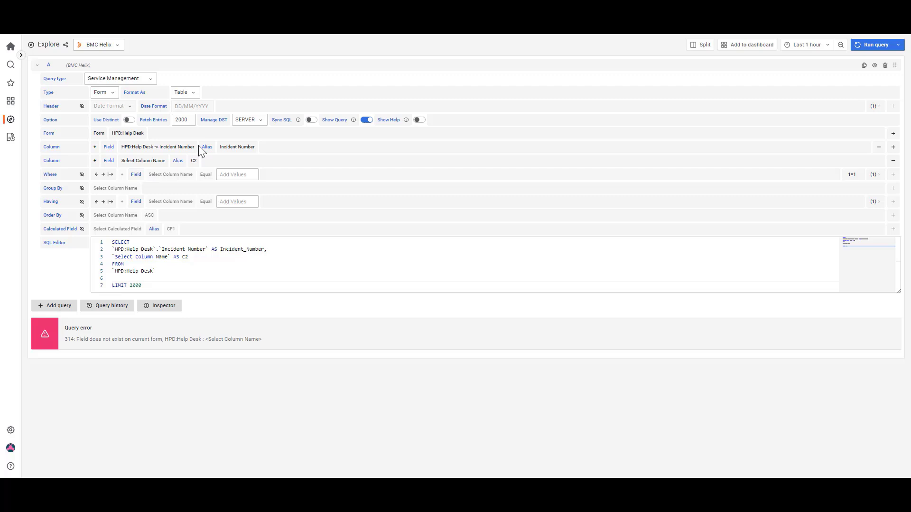
Set the second query column to HPD:Help Desk -> Status with the alias Status
click(136, 164)
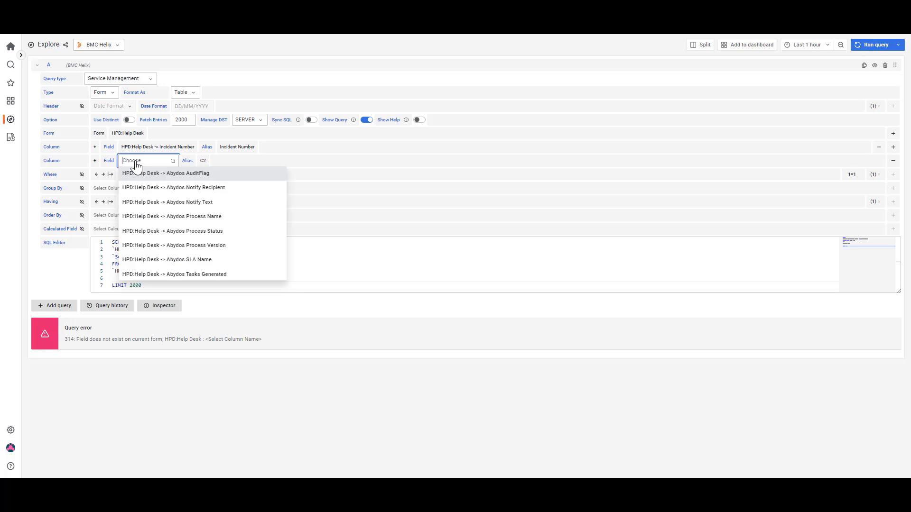
text(status)
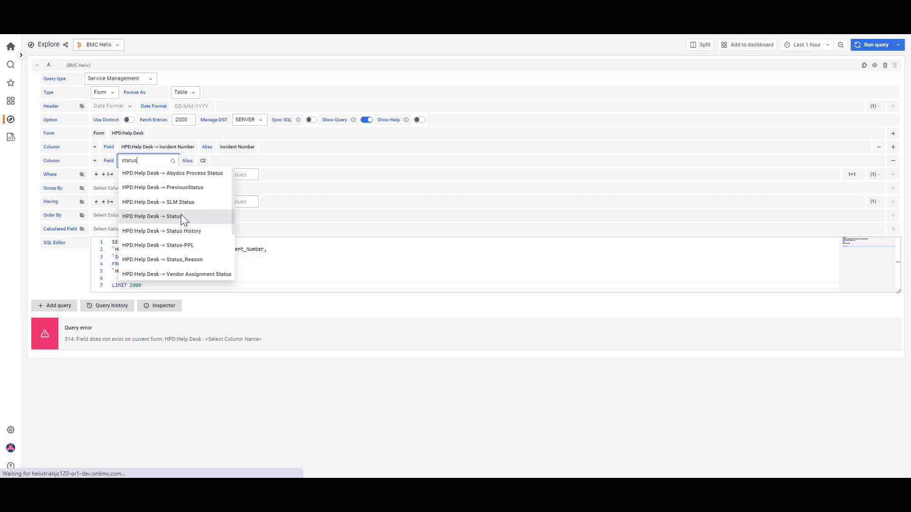
click(182, 216)
click(204, 163)
click(207, 174)
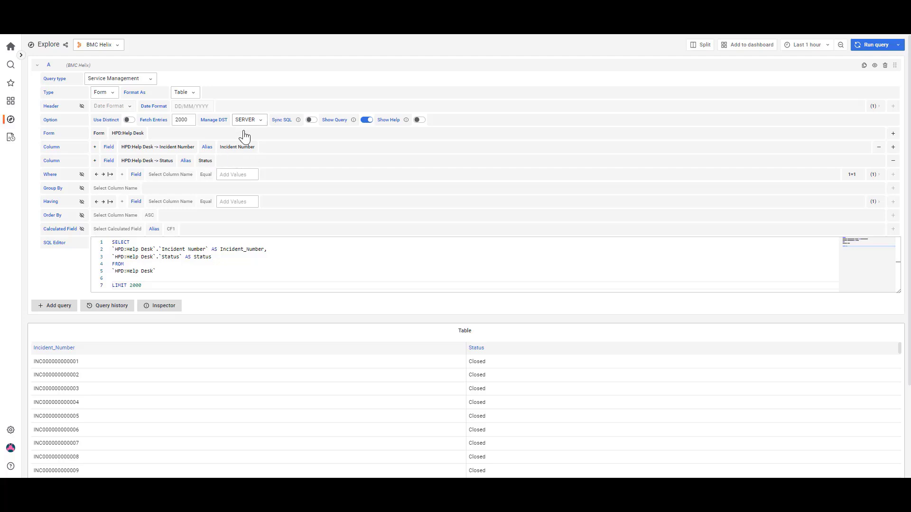
Add a third query column for HPD:Help Desk -> Priority with the alias Priority
click(893, 147)
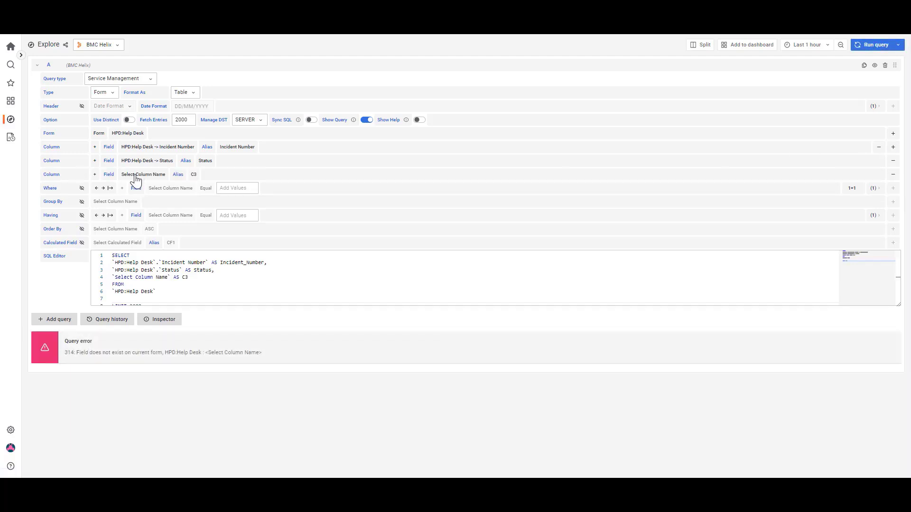
click(136, 175)
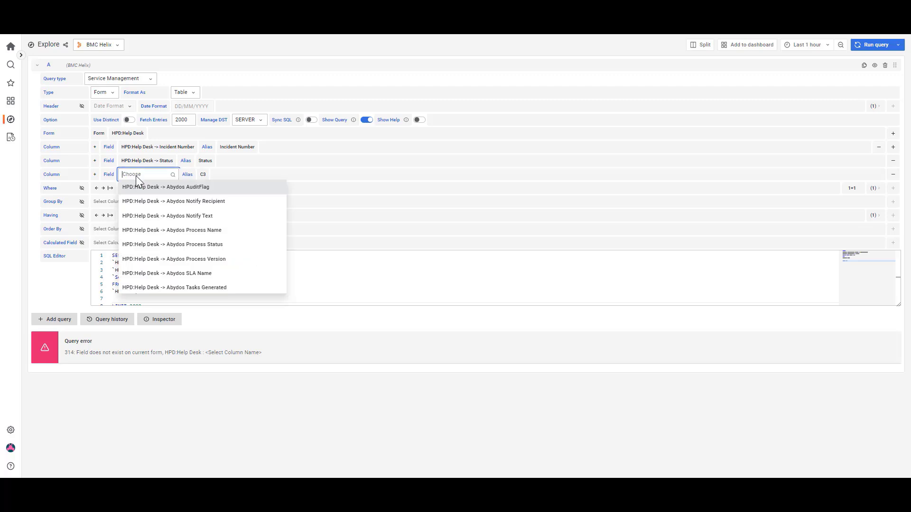
text(prio)
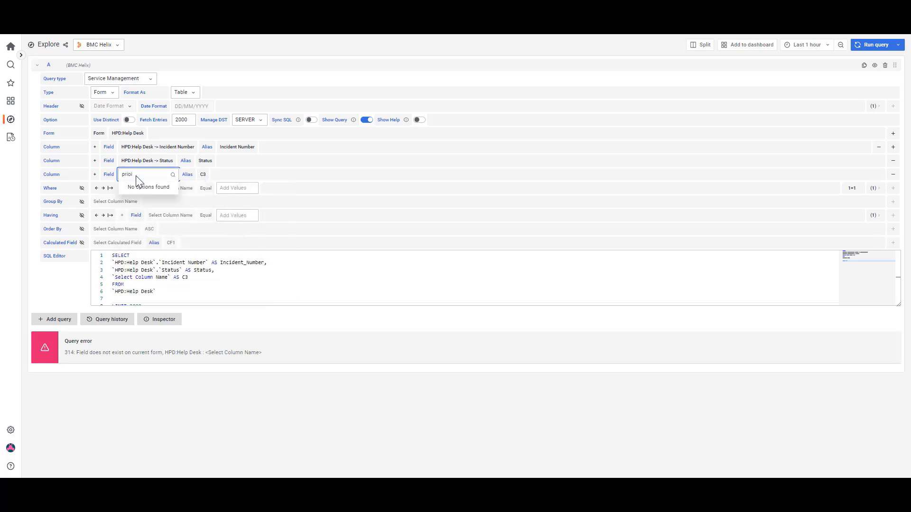
text(i)
key(BackSpace)
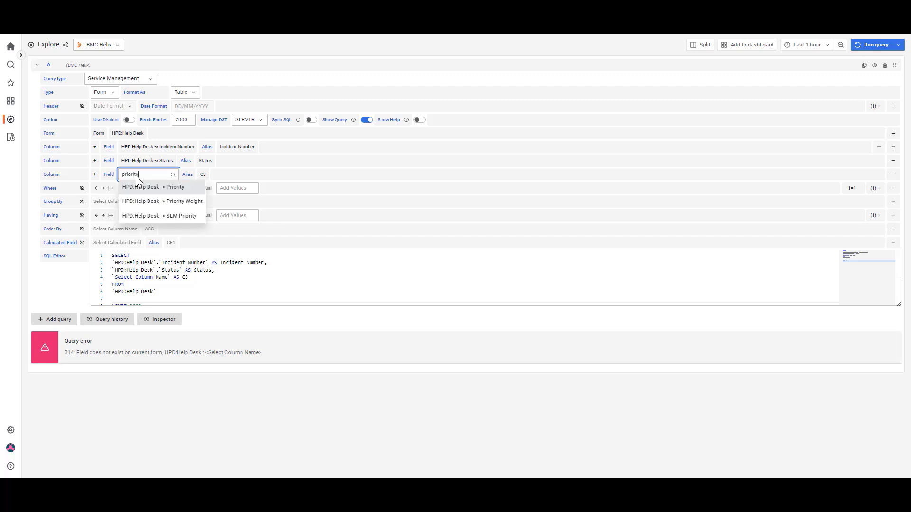
text(rity)
click(169, 192)
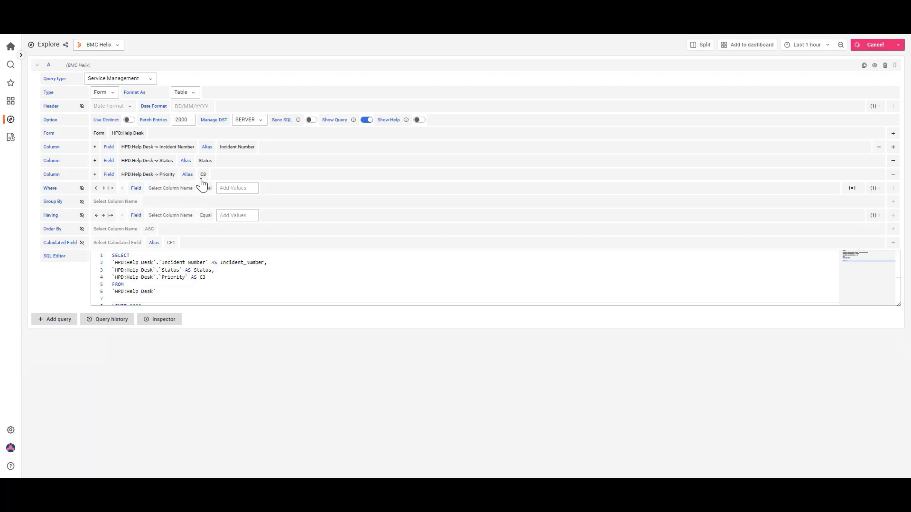
click(203, 174)
click(222, 189)
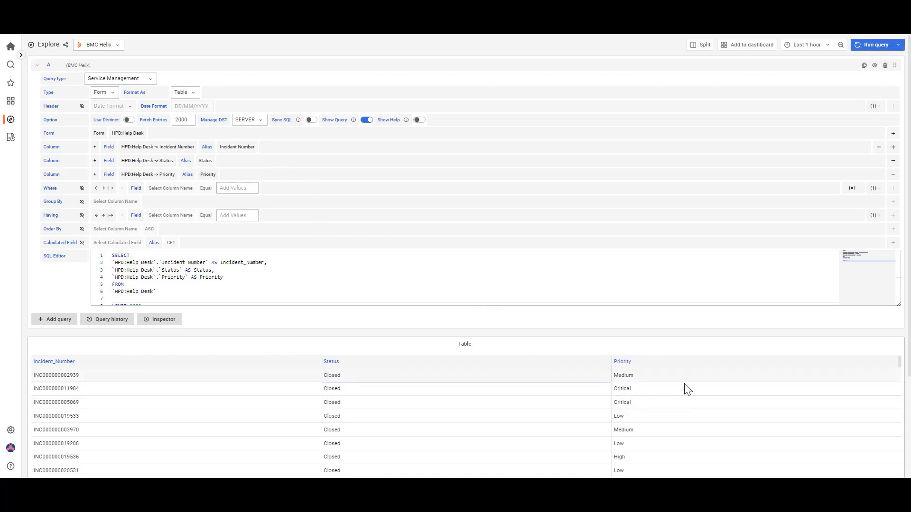
scroll(645, 412, down, 10)
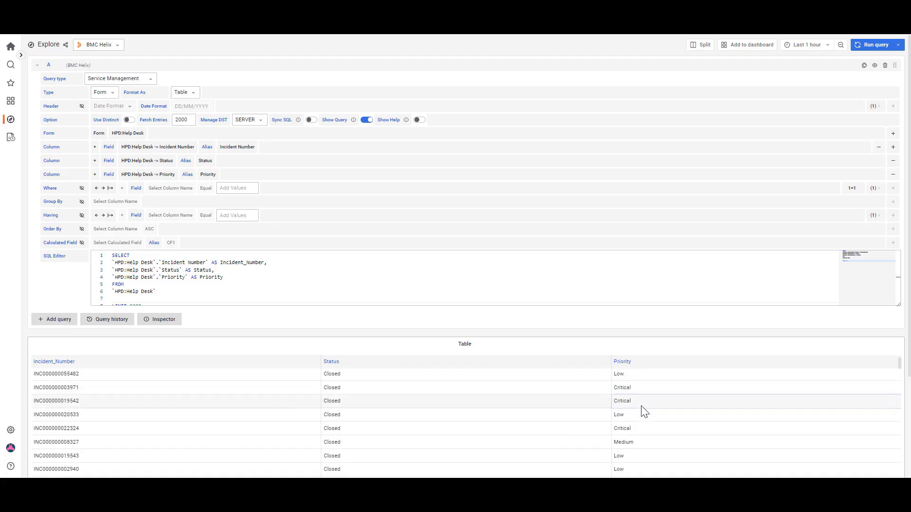
Enable the Where condition and filter the query to HPD:Help Desk -> Status NotEqual Closed
click(81, 188)
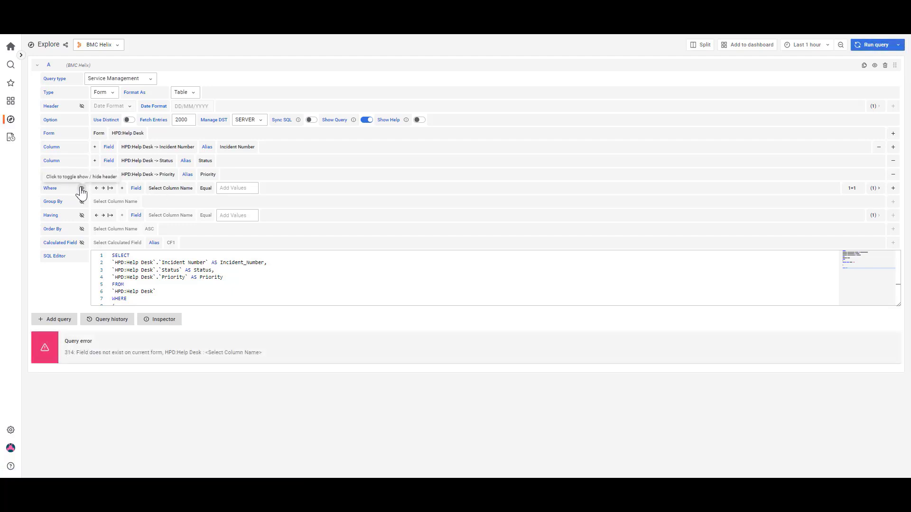
click(164, 189)
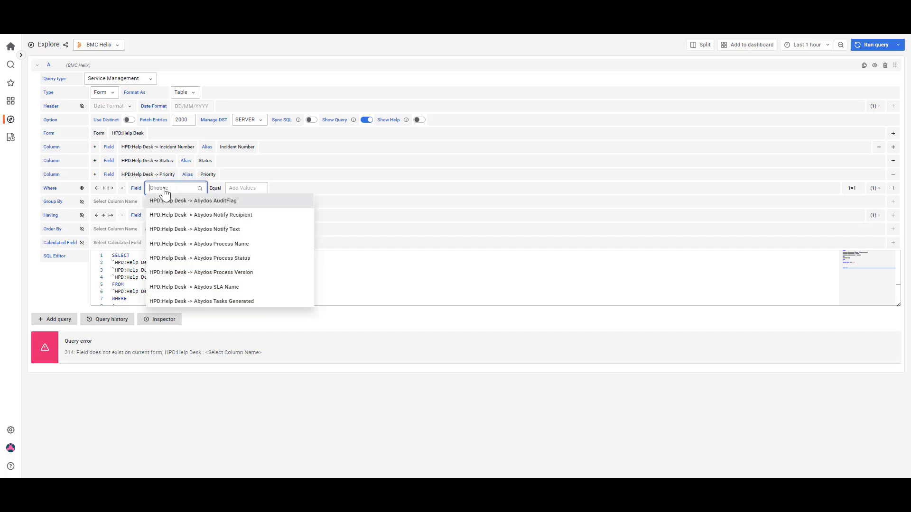
text(status)
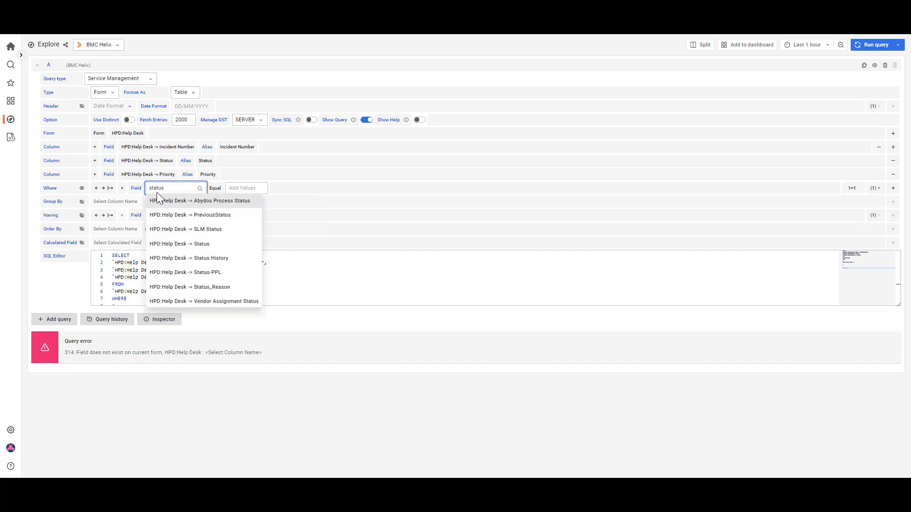
click(185, 243)
click(214, 190)
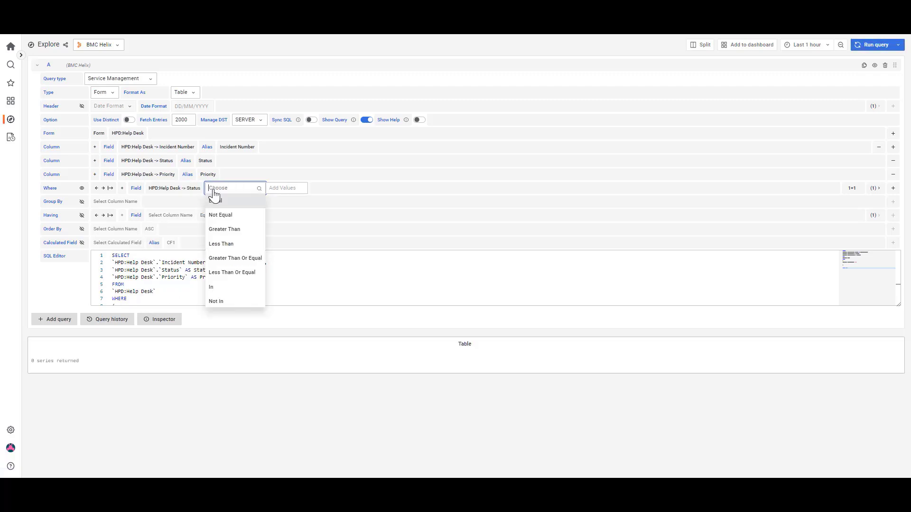
click(219, 215)
click(262, 189)
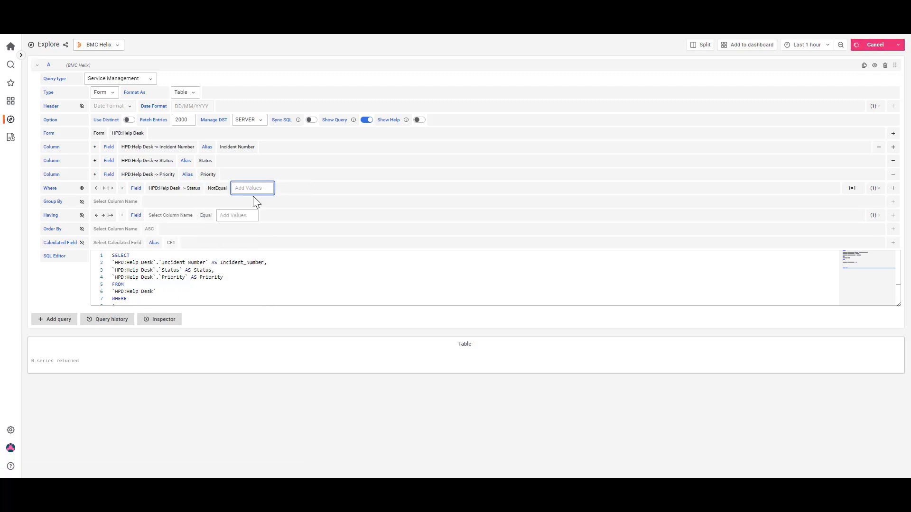
text(Closed)
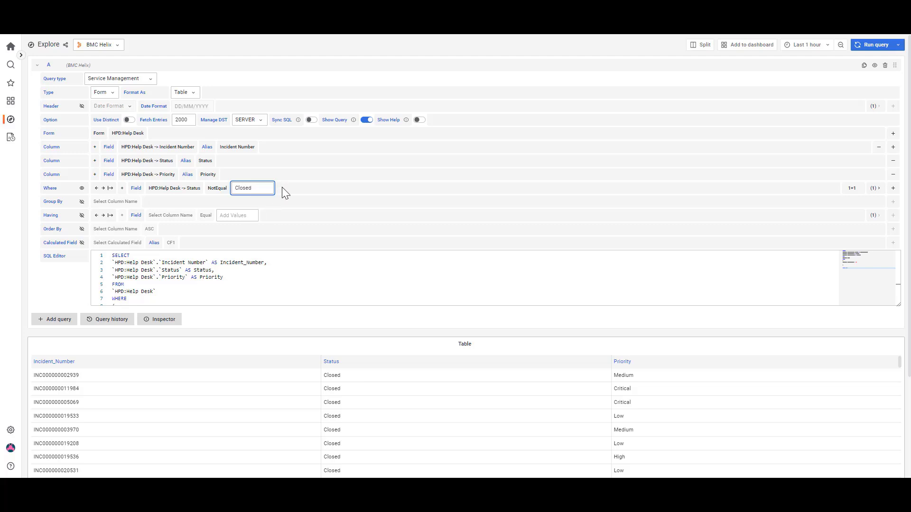
click(283, 188)
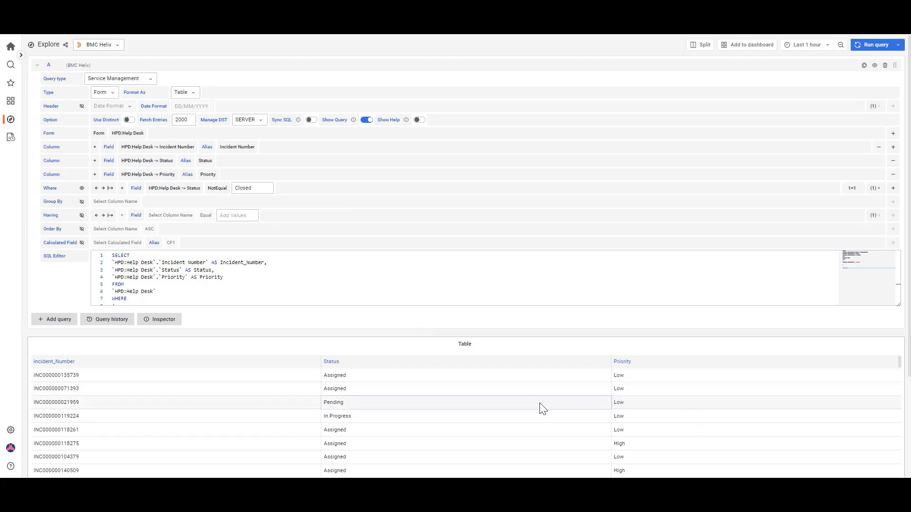
Look through the filtered incident table, and examine the query's statistics and data in the Inspector
scroll(381, 399, down, 2)
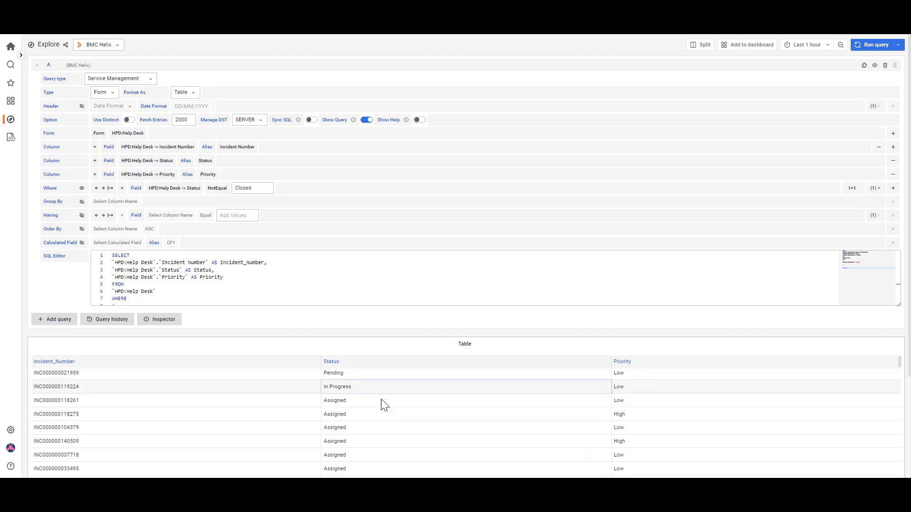
scroll(384, 405, up, 2)
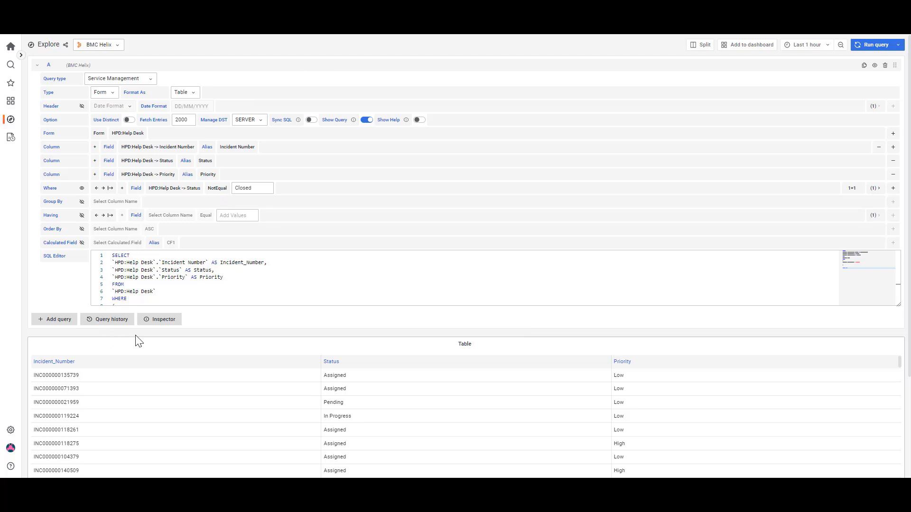
click(156, 323)
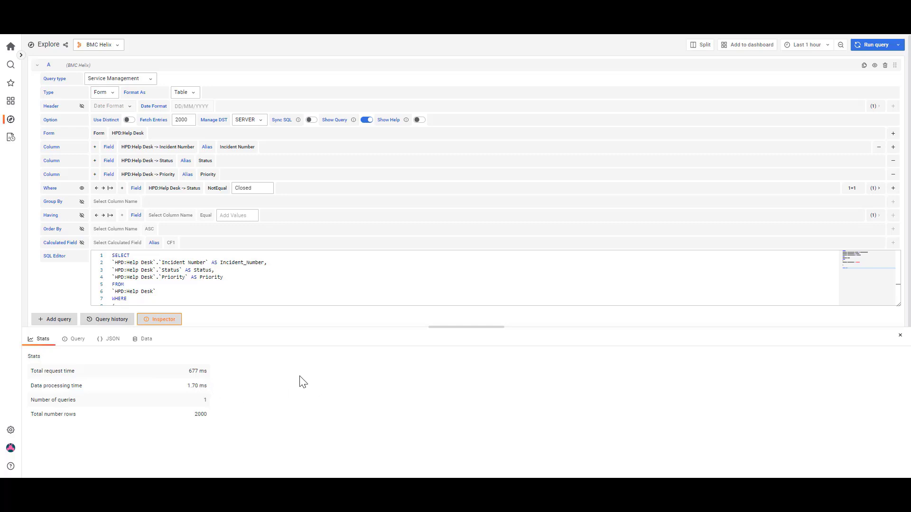
click(149, 341)
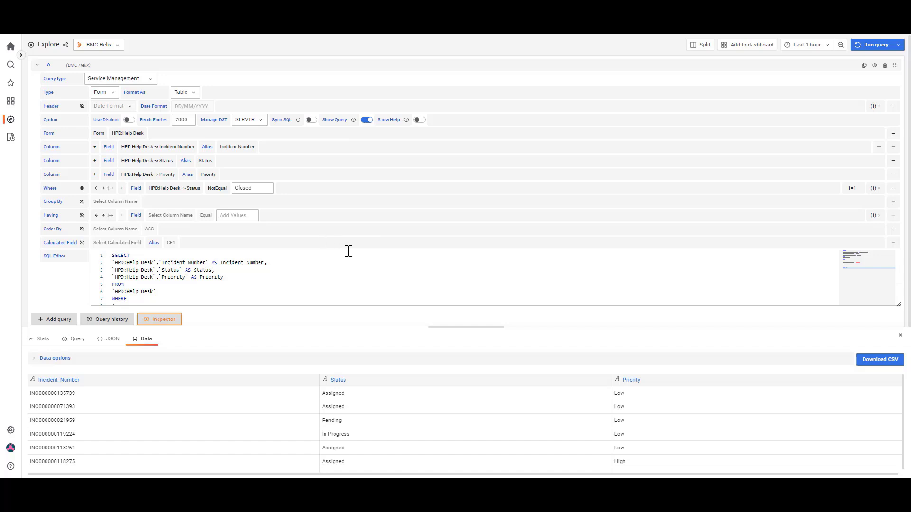
Add the query as a panel on a new dashboard and open that panel for editing
click(753, 48)
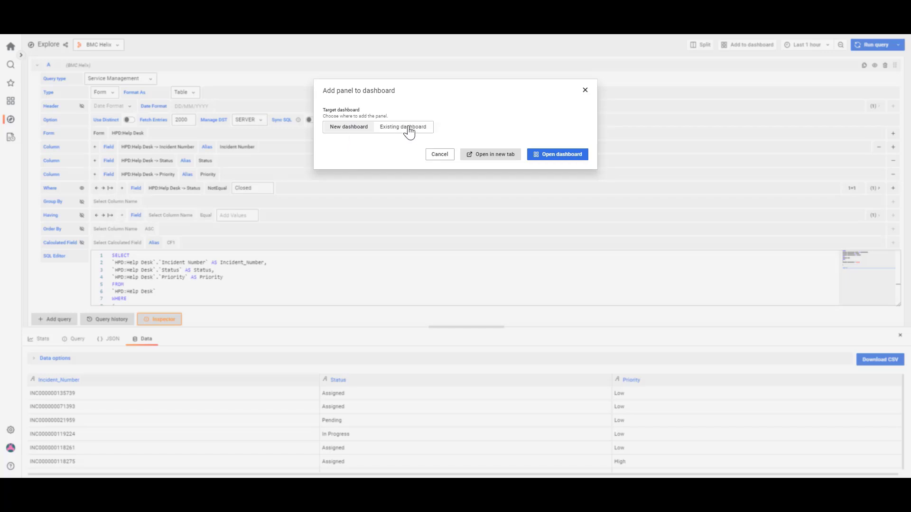
click(568, 157)
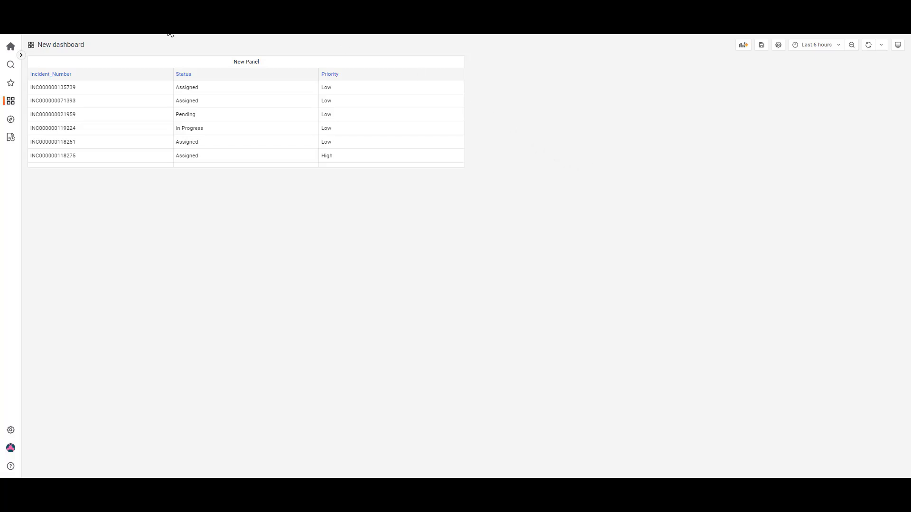
click(261, 67)
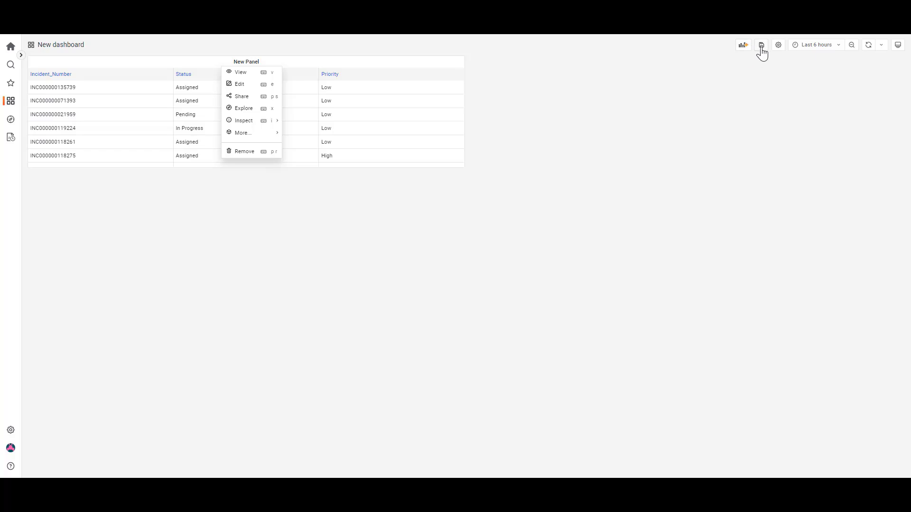
click(240, 90)
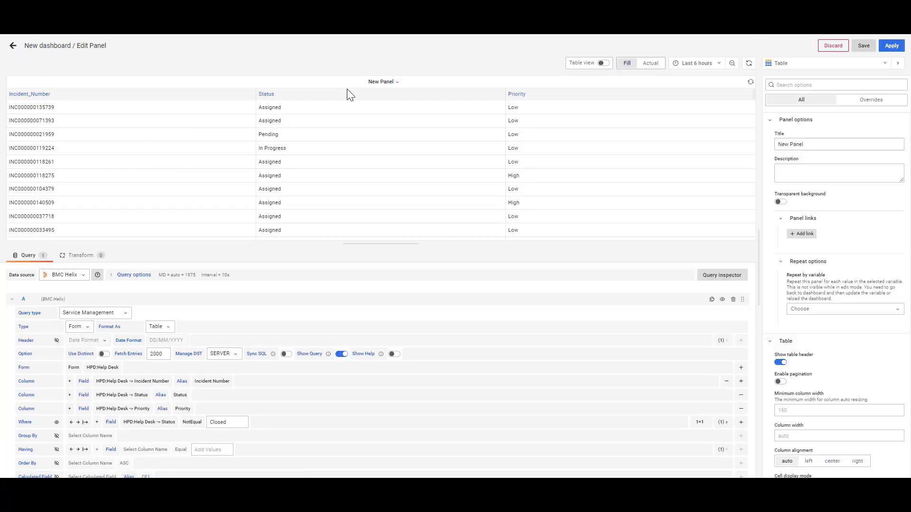
Change the panel's title to Incident Details
click(818, 144)
drag(818, 144, 773, 143)
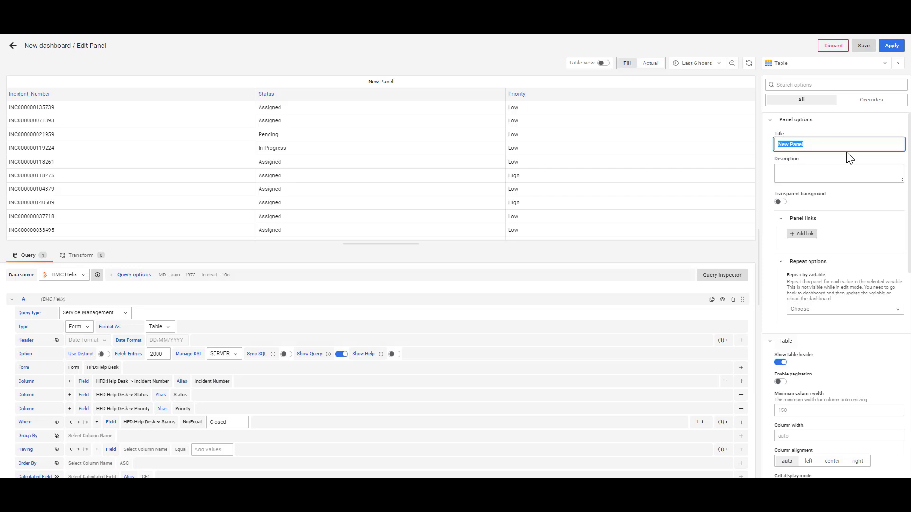
text(Inci)
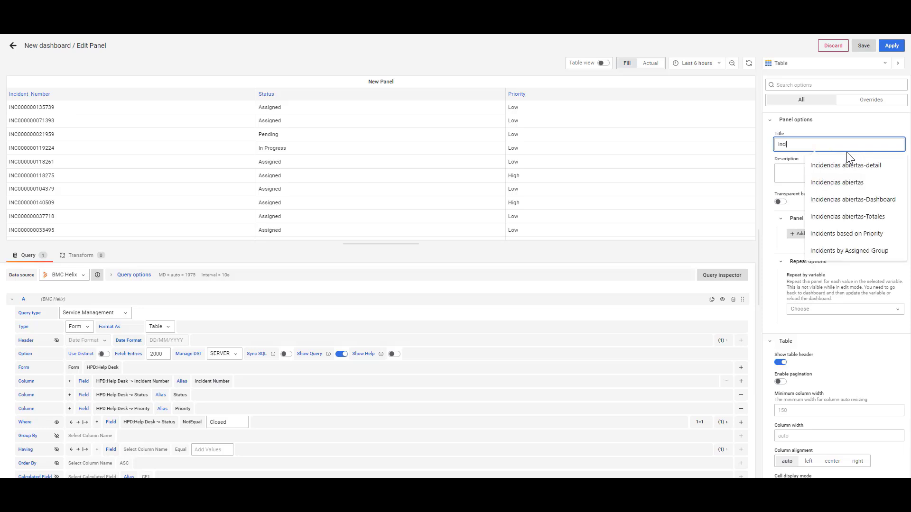
text(dnet)
key(BackSpace)
key(BackSpace)
text(ent Dt)
key(BackSpace)
text(et)
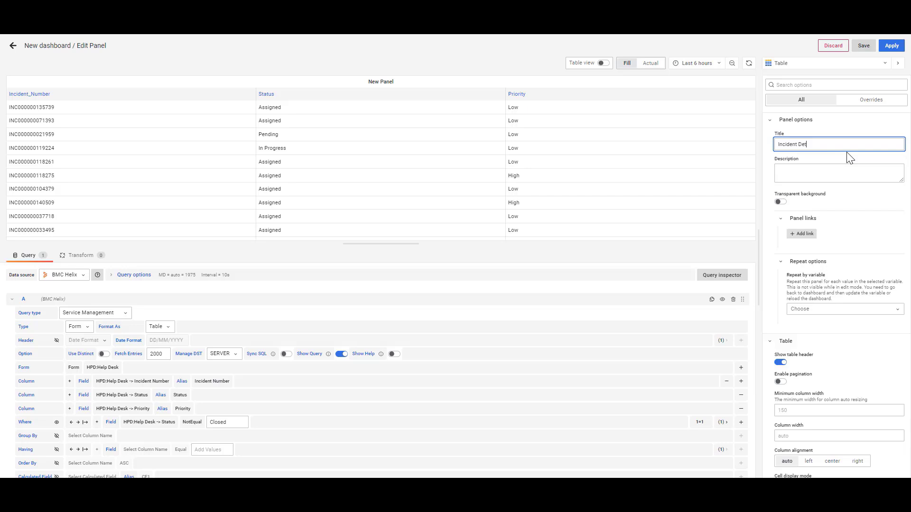
text(ails)
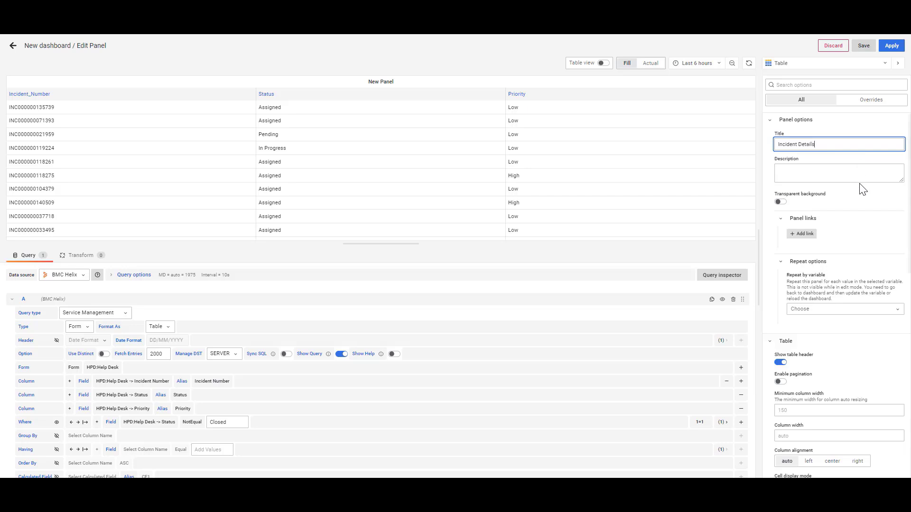
click(856, 175)
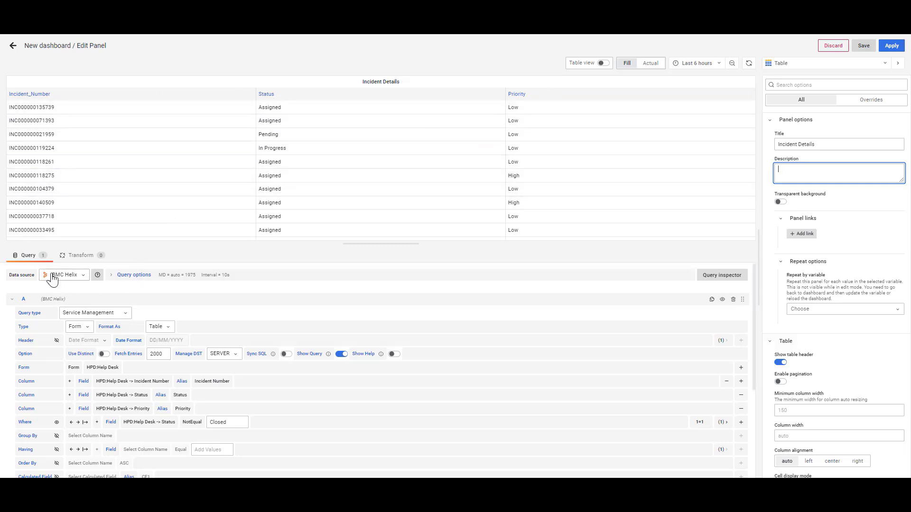
Look through the available transformations and add Organize fields to the Incident Details panel
click(75, 259)
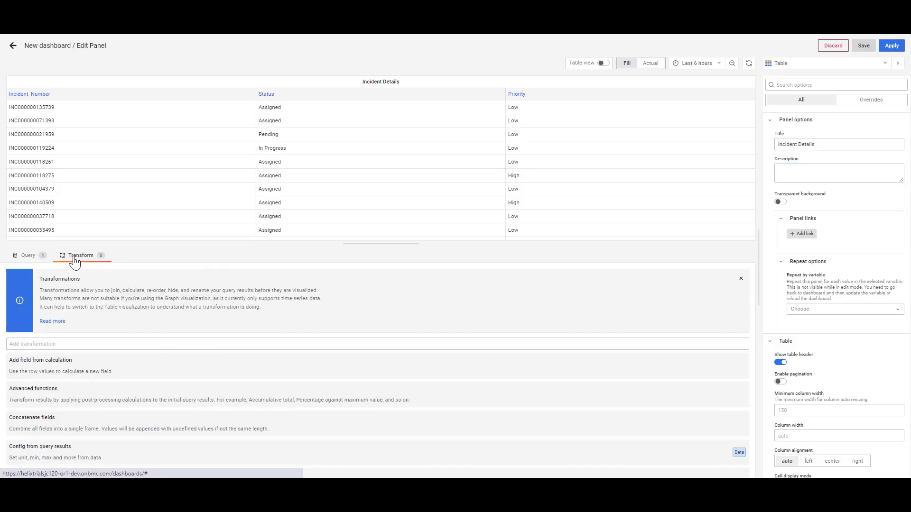
scroll(172, 403, down, 3)
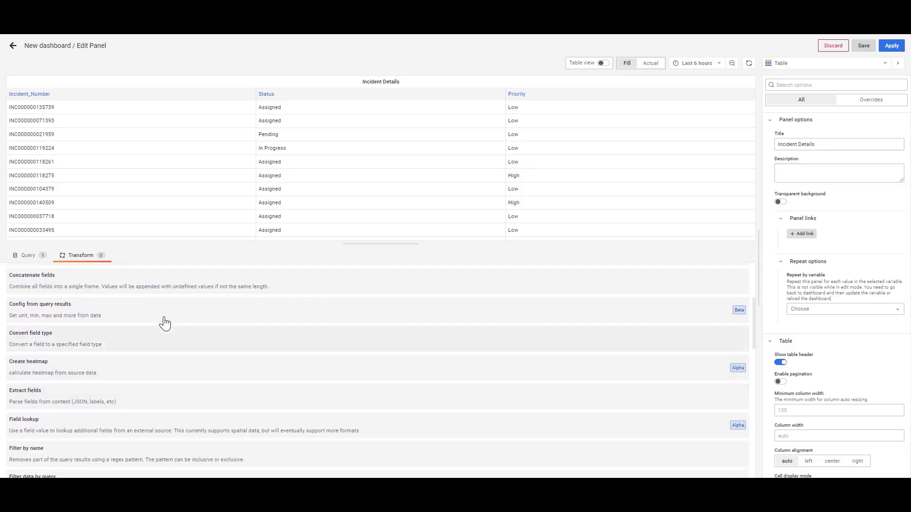
scroll(152, 308, up, 3)
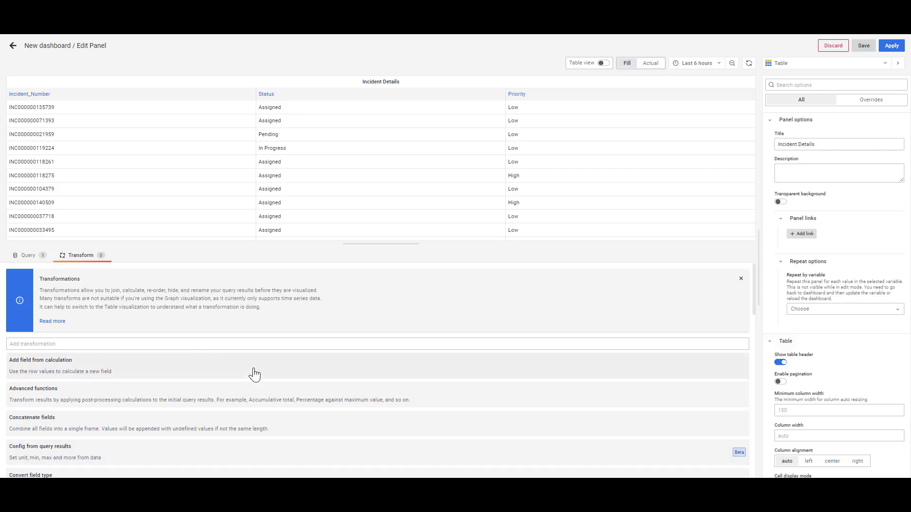
scroll(254, 372, down, 1)
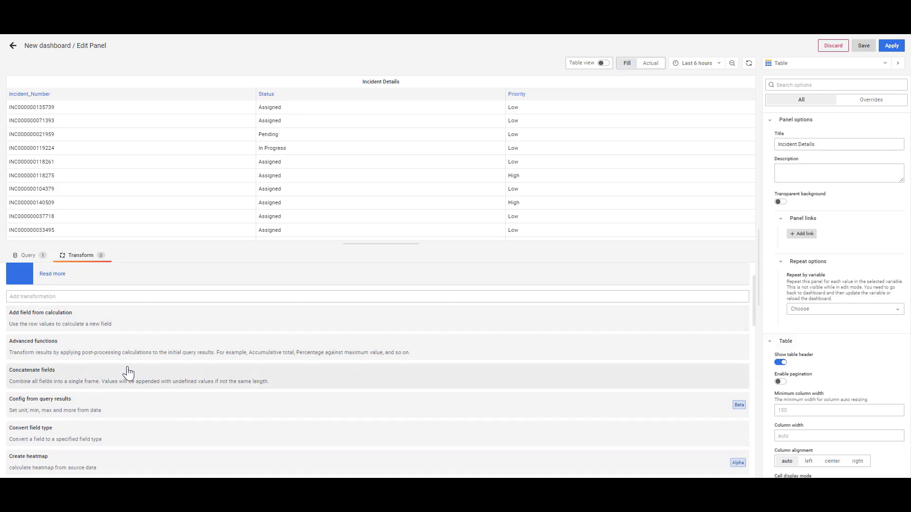
scroll(128, 372, down, 1)
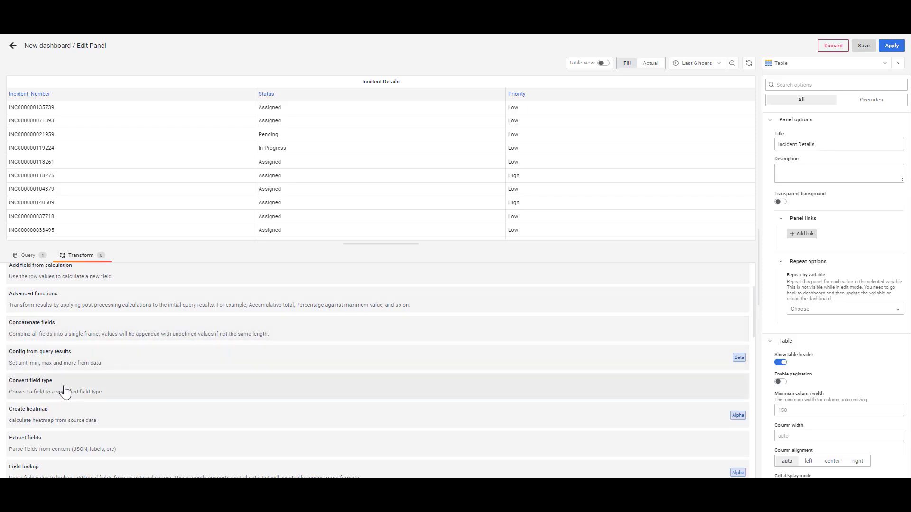
scroll(175, 382, down, 4)
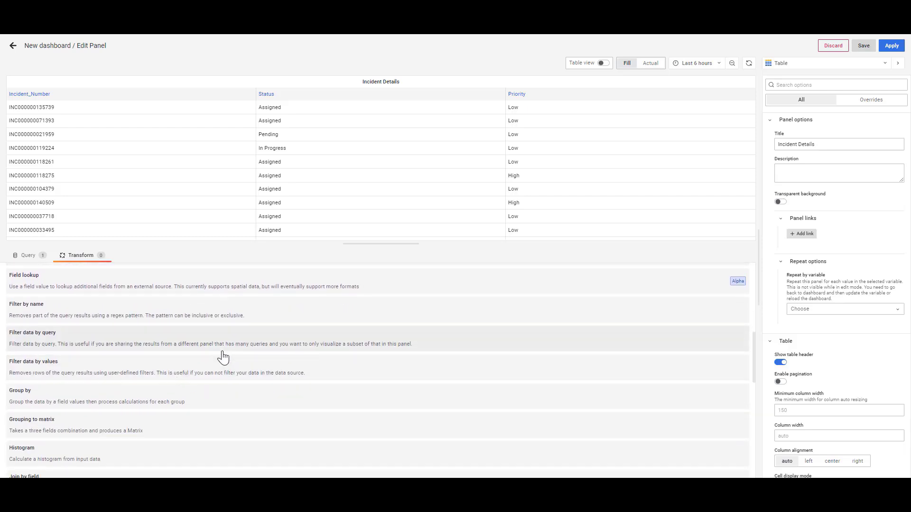
scroll(223, 357, down, 4)
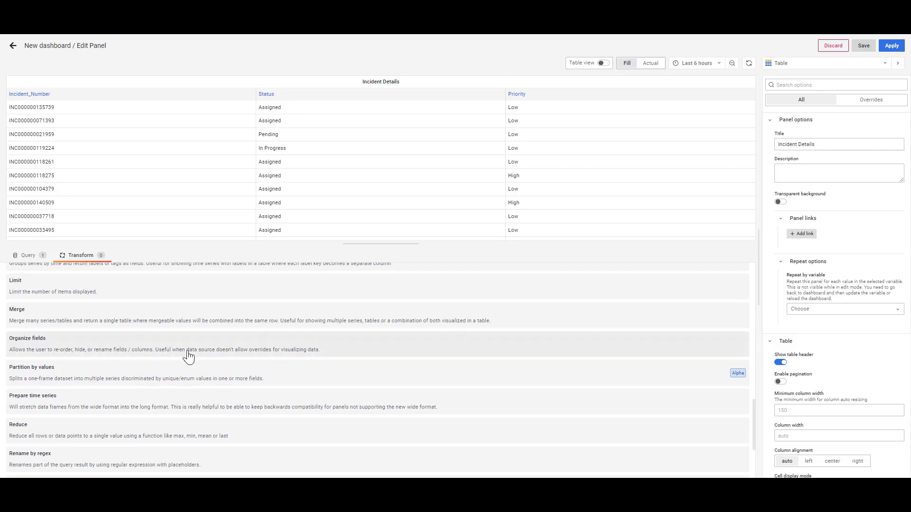
click(31, 346)
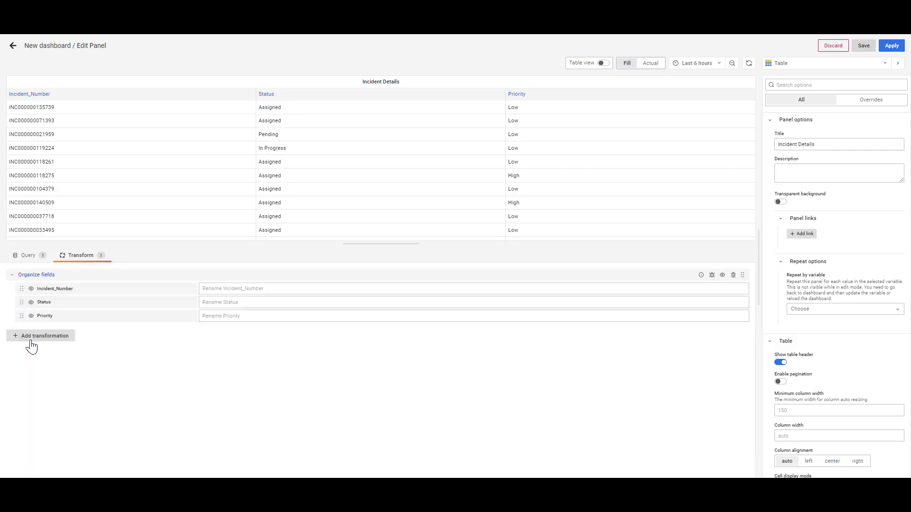
Rename the Incident_Number field to Incident Number in the Organize fields transformation
click(219, 289)
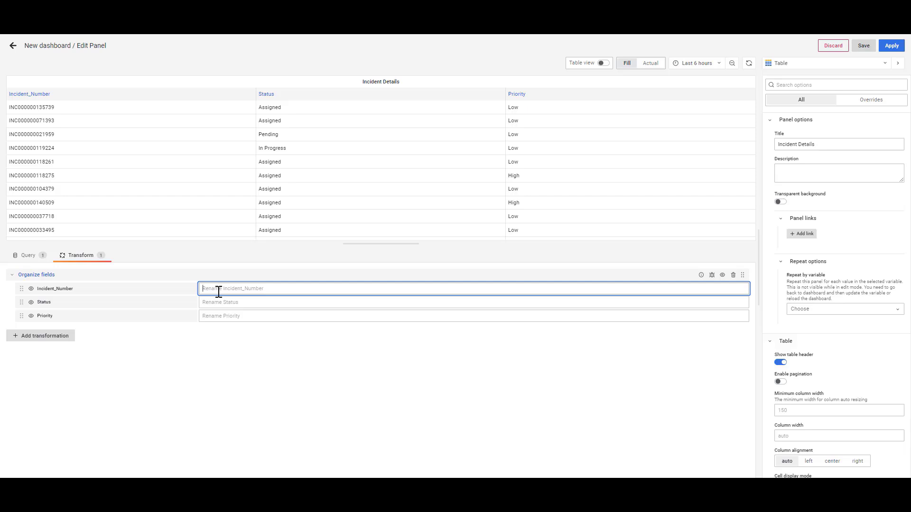
text(Inciden)
key(BackSpace)
key(BackSpace)
key(BackSpace)
text(N)
click(223, 302)
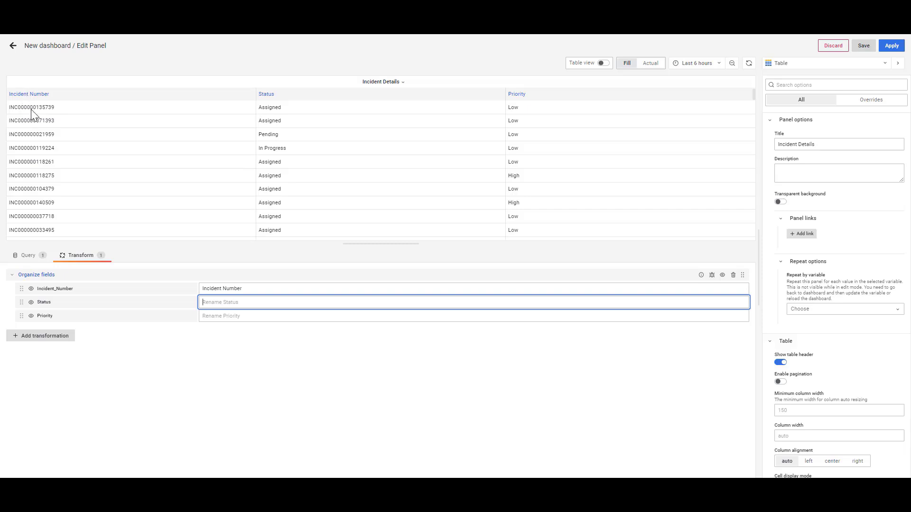
Apply the panel edits and stretch the Incident Details panel across the dashboard's full width
click(24, 259)
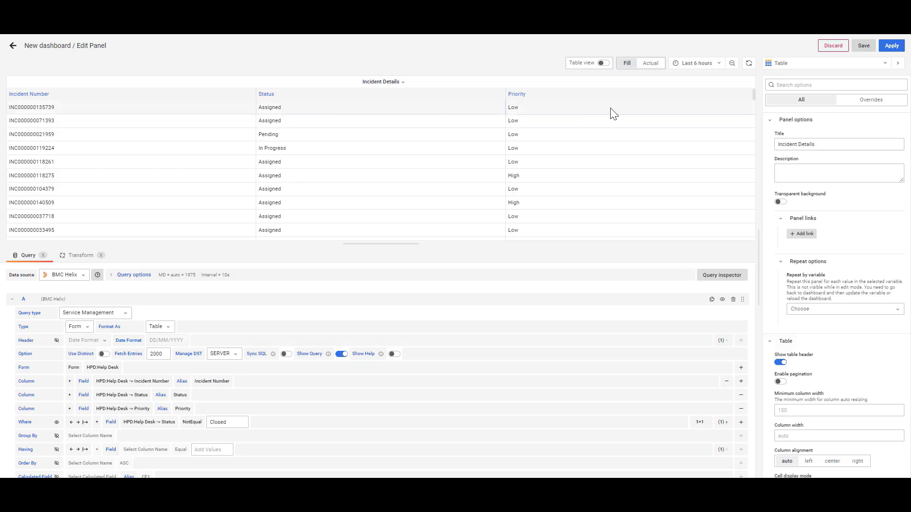
click(892, 48)
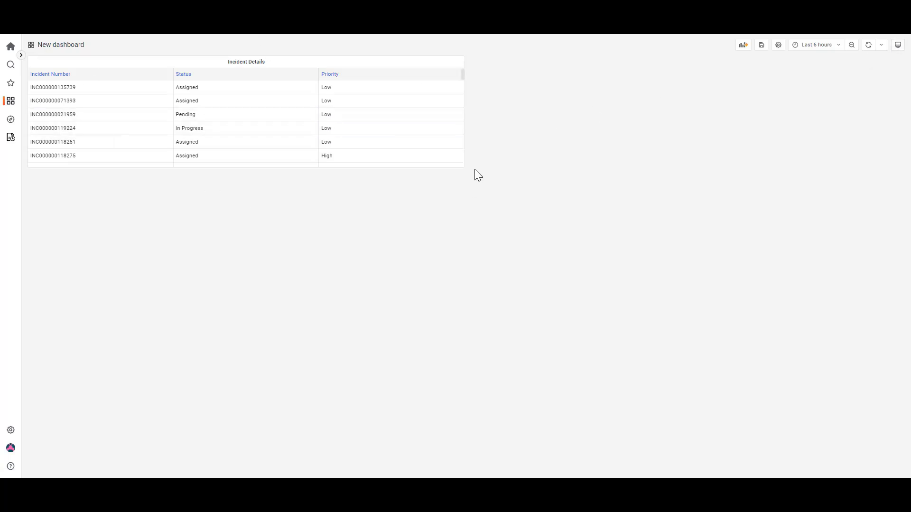
drag(463, 166, 898, 156)
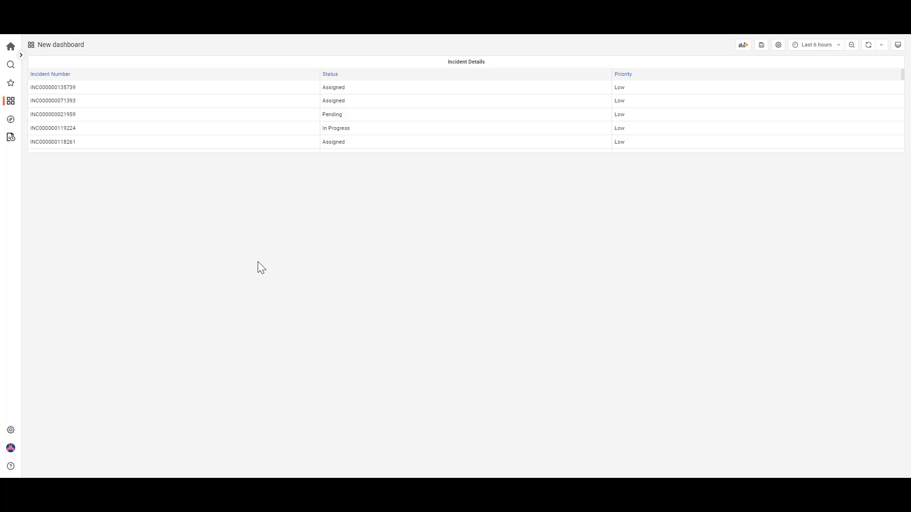
Duplicate the Incident Details panel on the dashboard
click(490, 67)
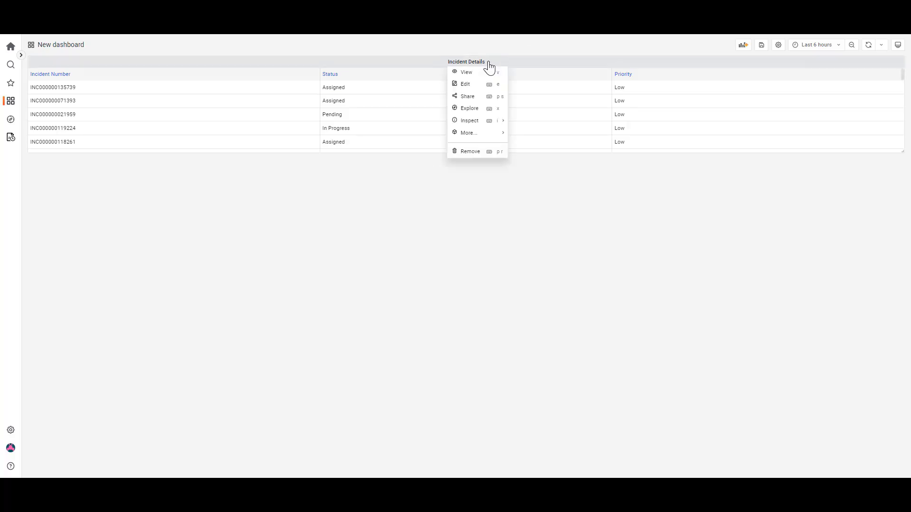
click(662, 38)
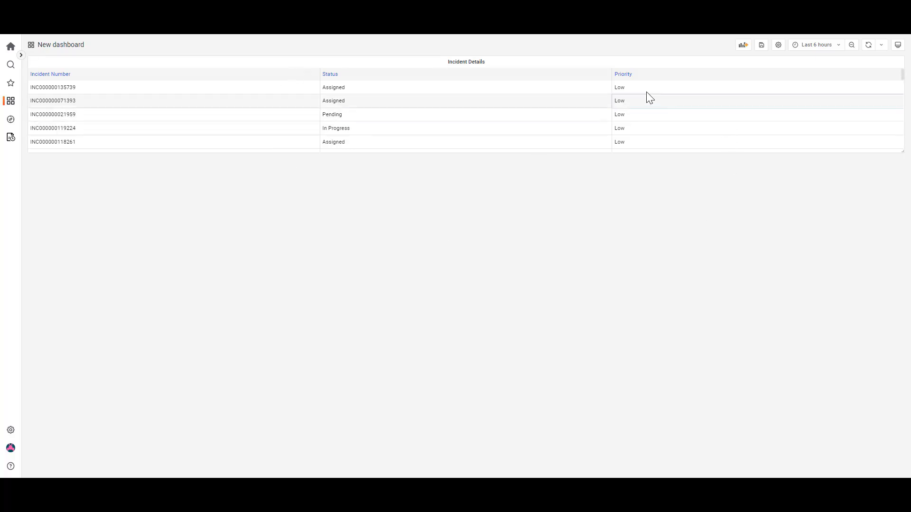
click(485, 63)
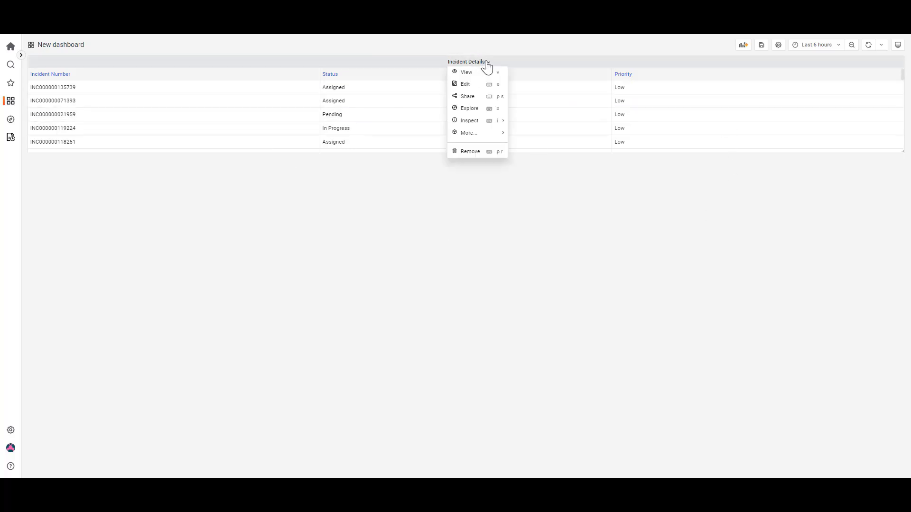
mouse_move(476, 137)
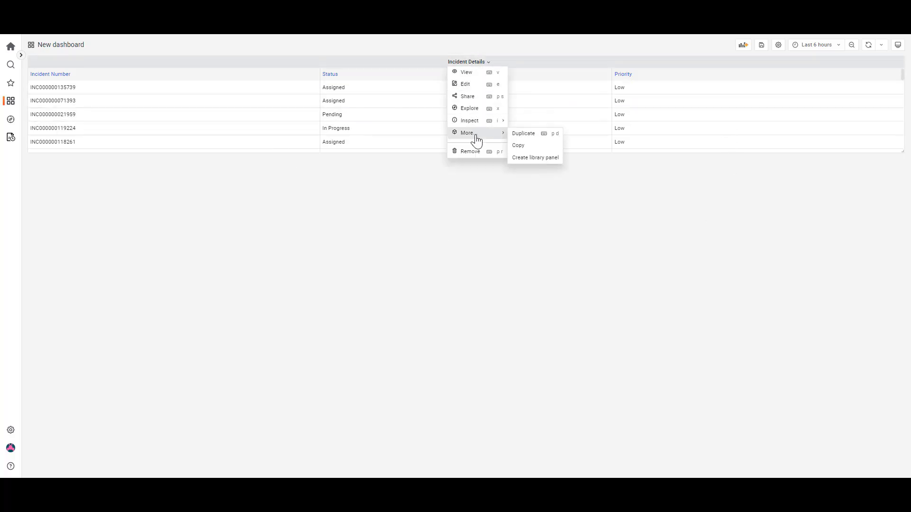
click(524, 135)
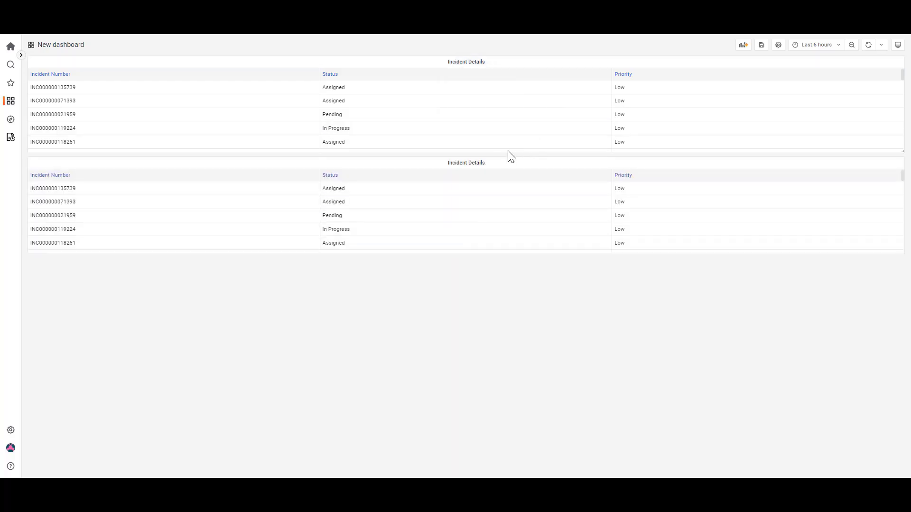
Open the duplicated lower panel for editing and change its title to Incident count
click(488, 169)
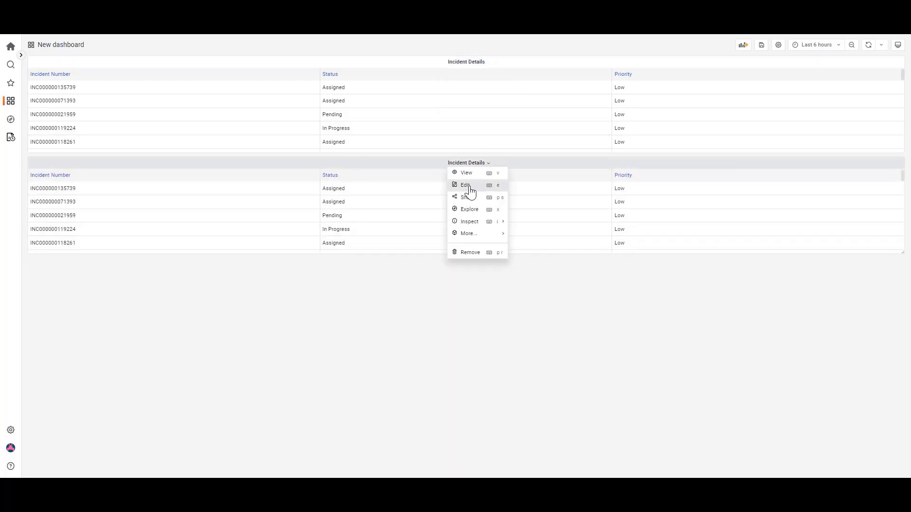
click(470, 192)
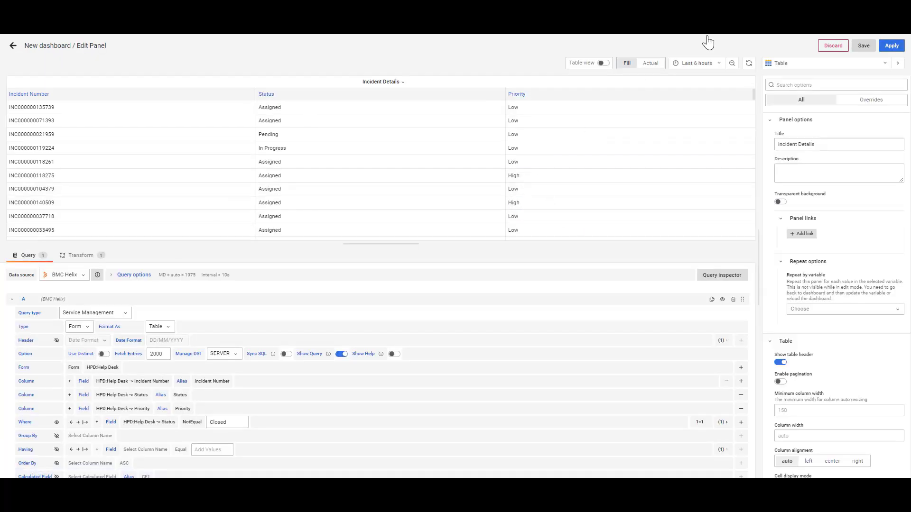
click(822, 142)
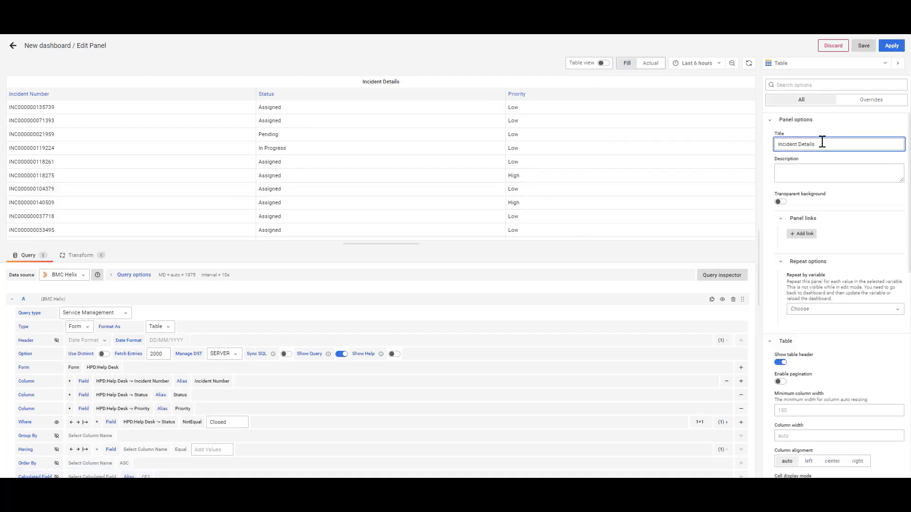
key(BackSpace)
key(BackSpace)
key(BackSpace)
key(BackSpace)
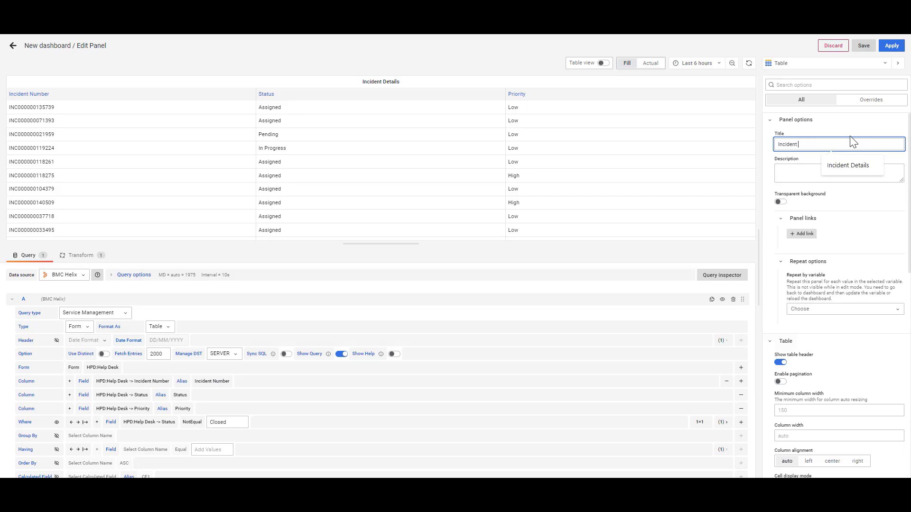
text(tab)
key(BackSpace)
key(BackSpace)
text(count)
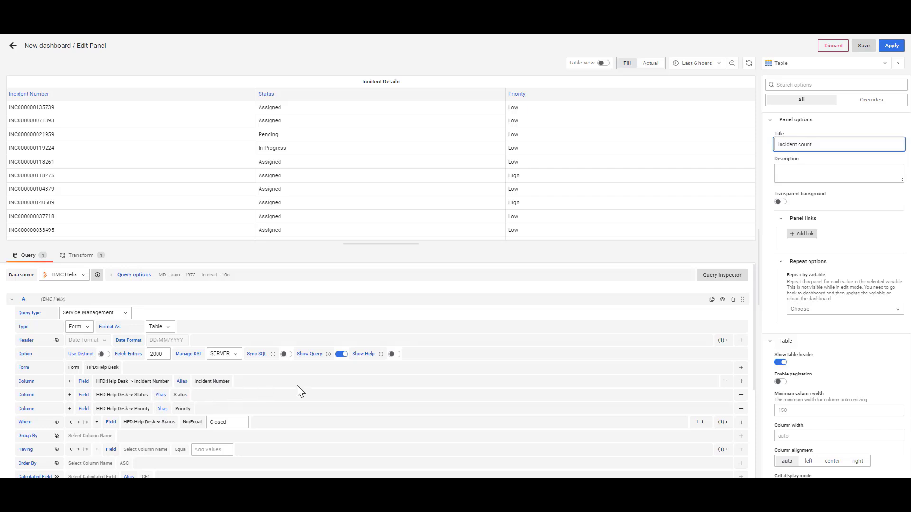
Replace the query's Incident Number column with the calculated field Incident Management -> Number of Incidents, using the alias Number of Incidents
click(726, 381)
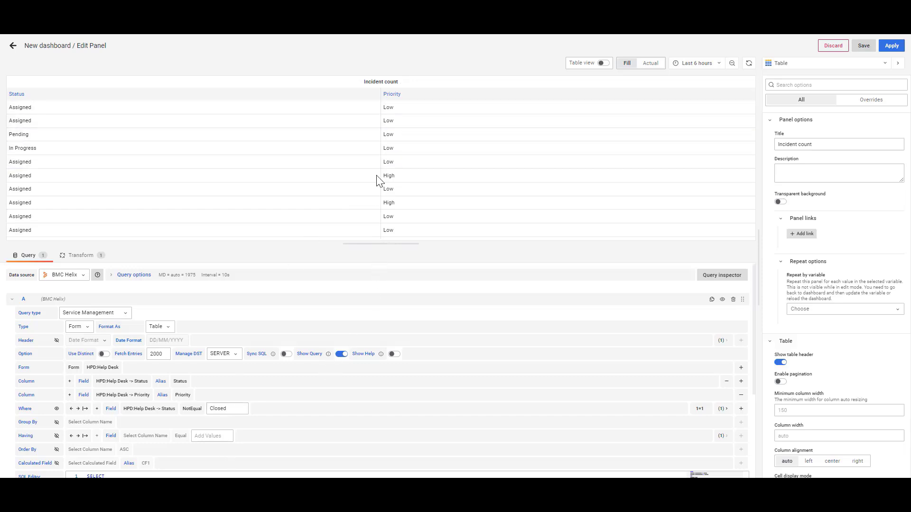
scroll(316, 344, down, 2)
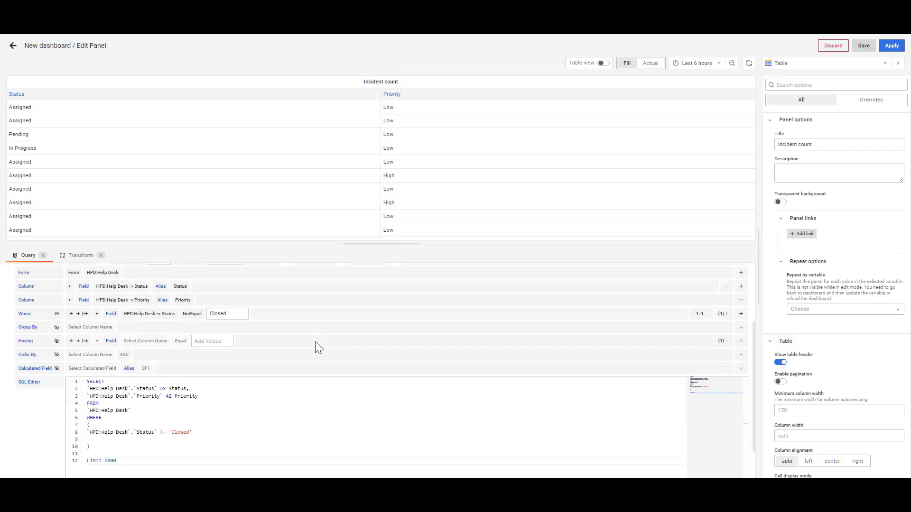
click(56, 368)
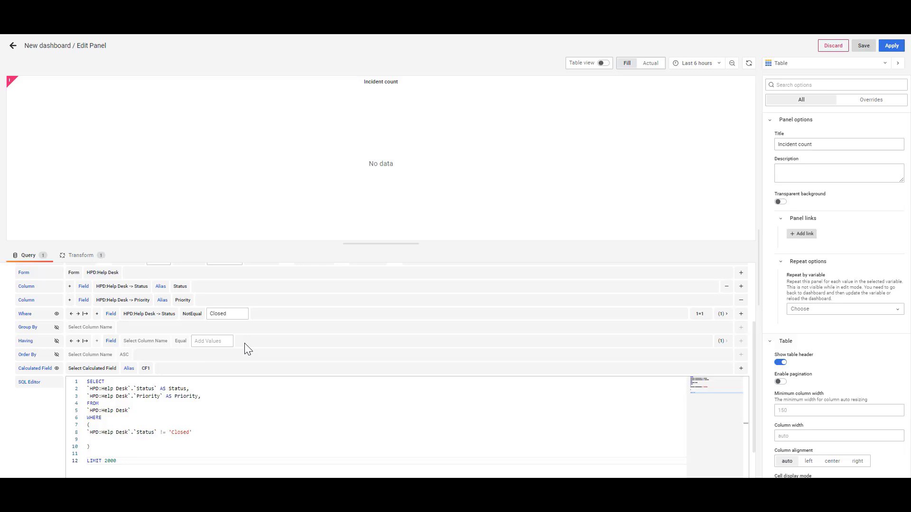
click(104, 374)
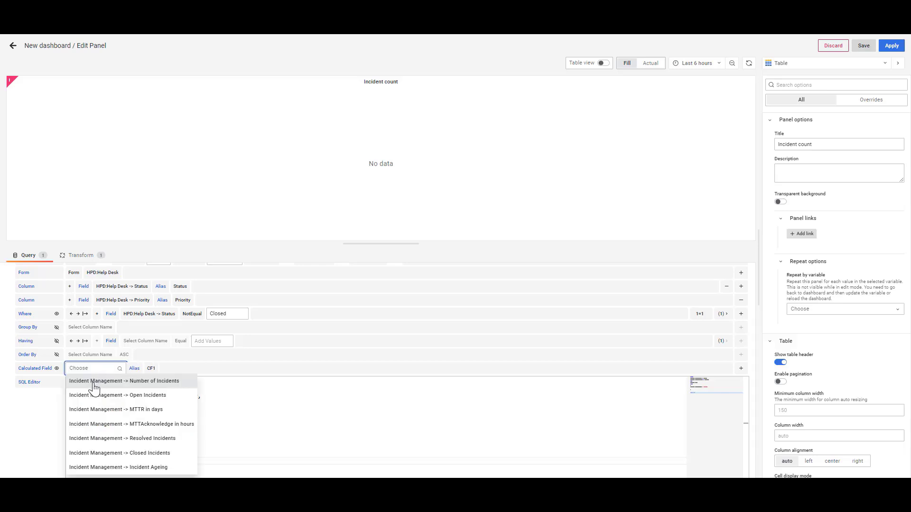
click(94, 384)
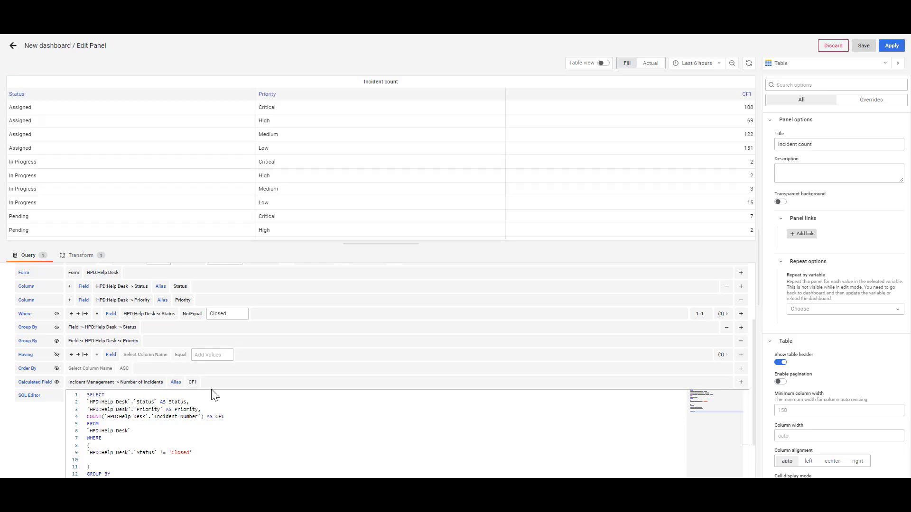
click(193, 384)
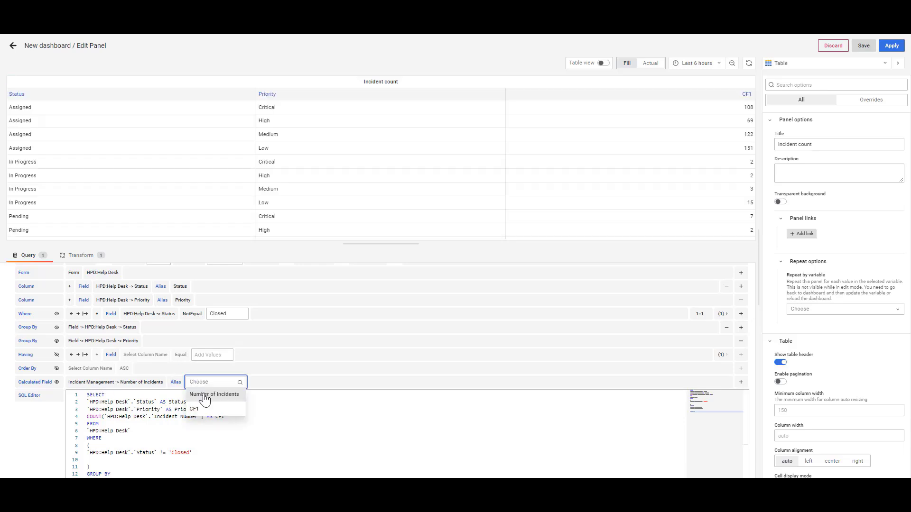
click(215, 393)
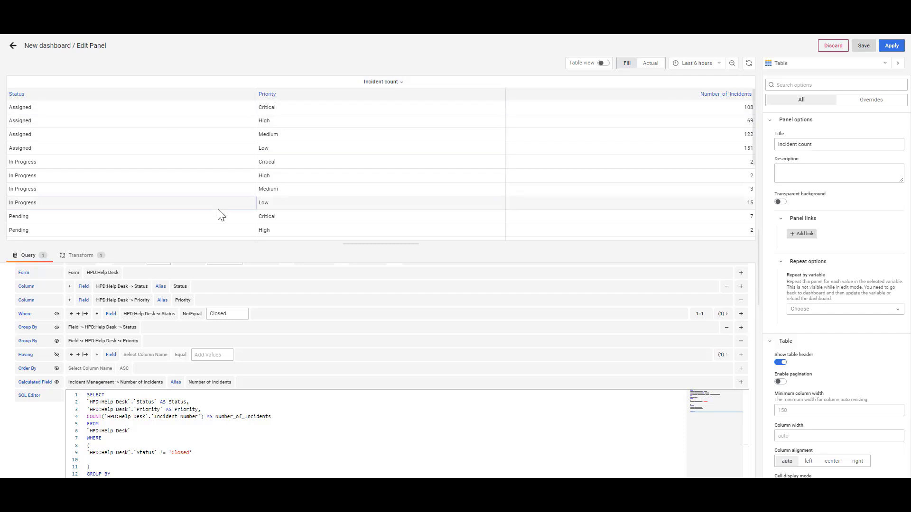
Rename the Number_of_Incidents field to No. Incidents in the panel's Organize fields transformation
click(81, 256)
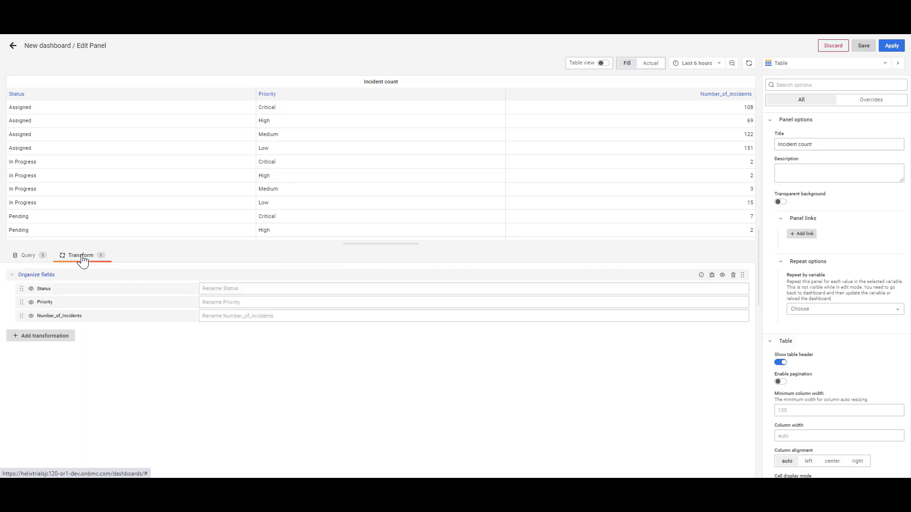
click(214, 316)
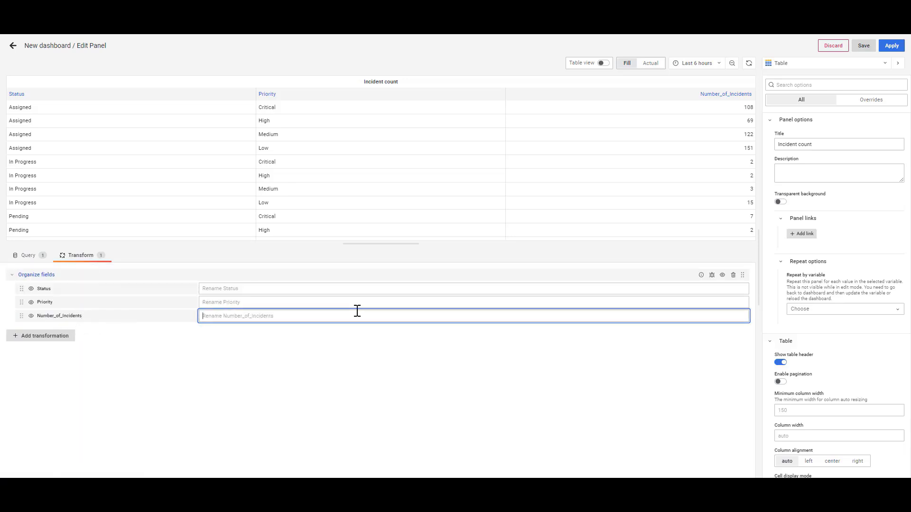
text(No. Incidents)
click(168, 373)
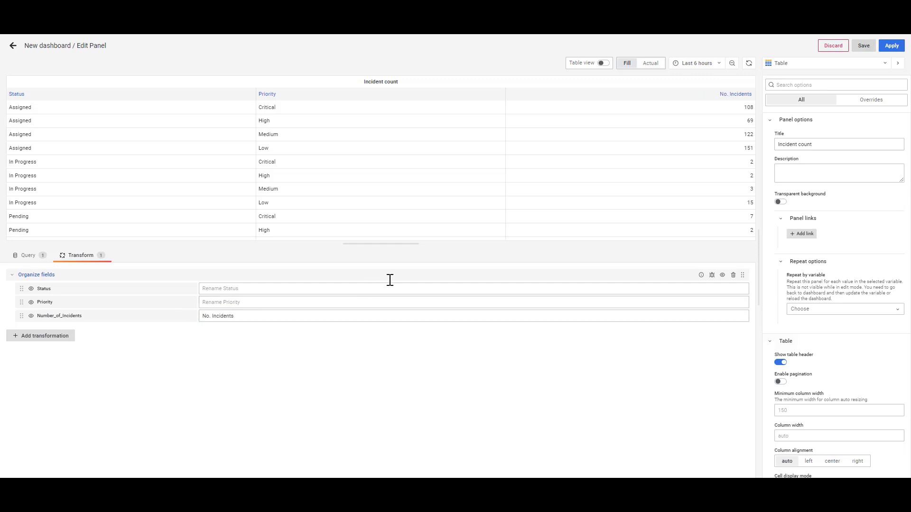
Change the Incident count panel's visualization from Table to BMC Cross-tab
click(30, 258)
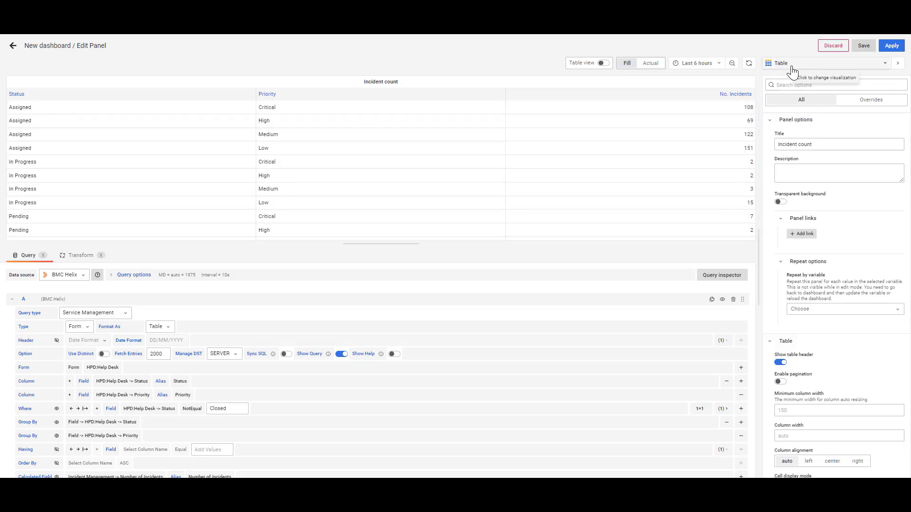
click(811, 65)
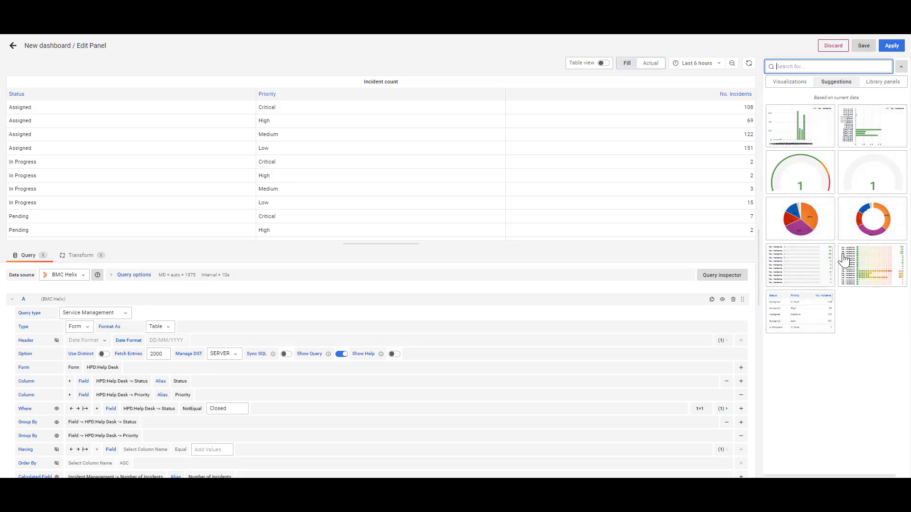
click(789, 85)
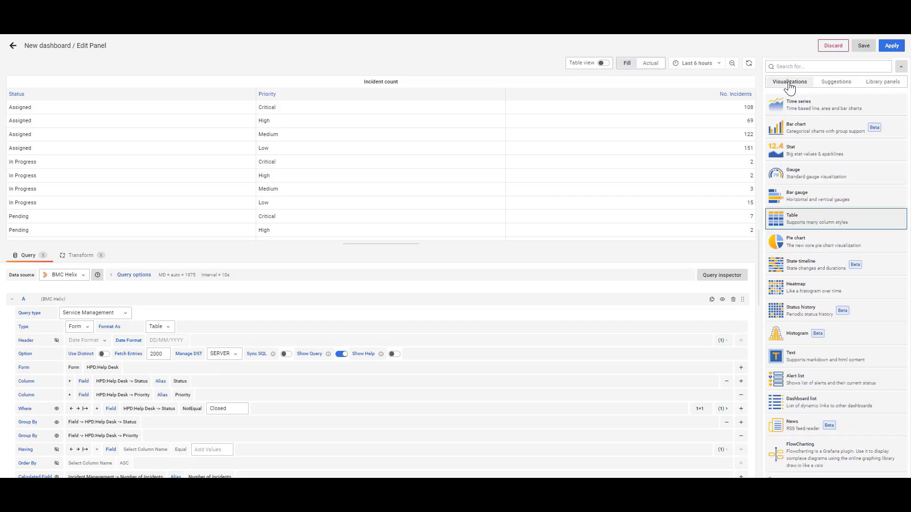
scroll(848, 245, down, 4)
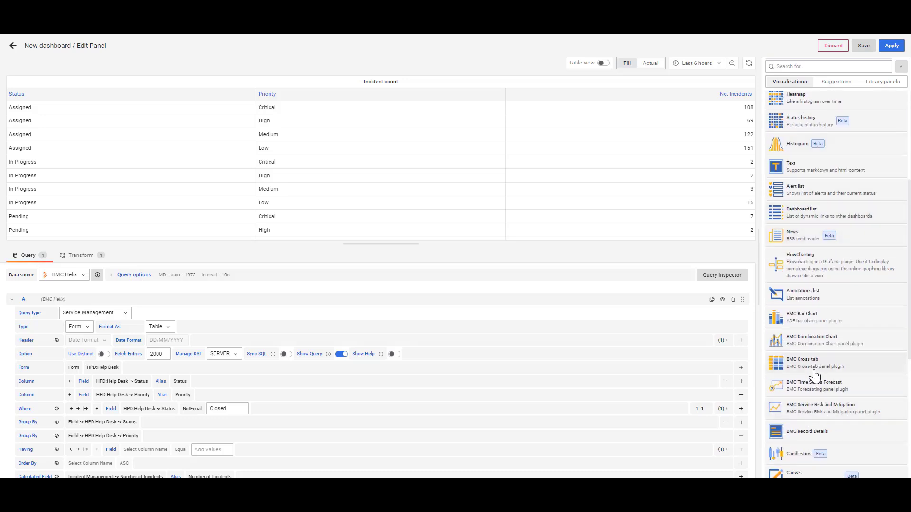
click(815, 373)
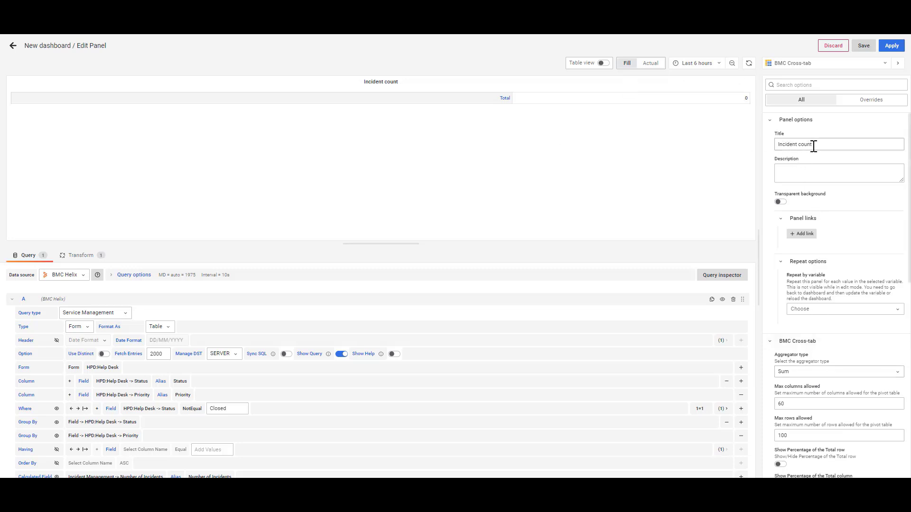
Assign Status as the cross-tab's column field, Priority as row field and Number_of_Incidents as value field, and apply the panel edits
scroll(826, 168, down, 5)
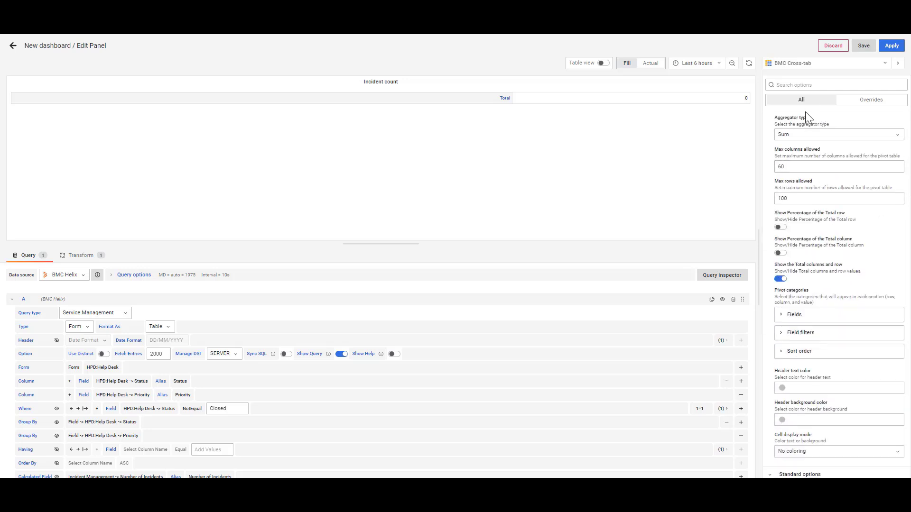
click(781, 318)
scroll(845, 321, down, 1)
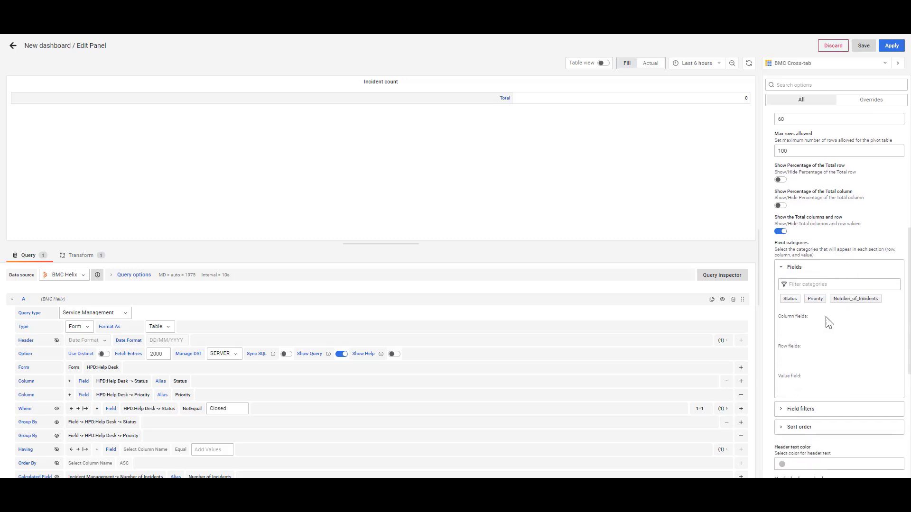
drag(790, 299, 798, 332)
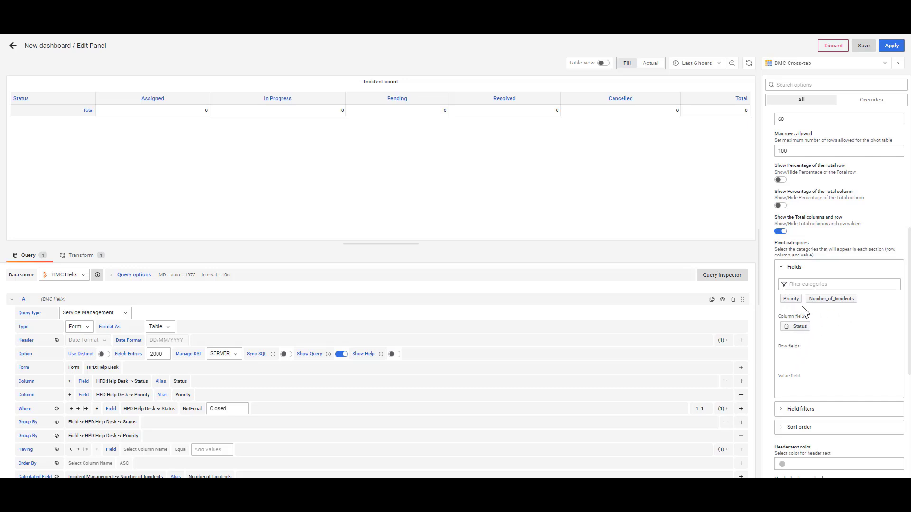
drag(791, 299, 813, 366)
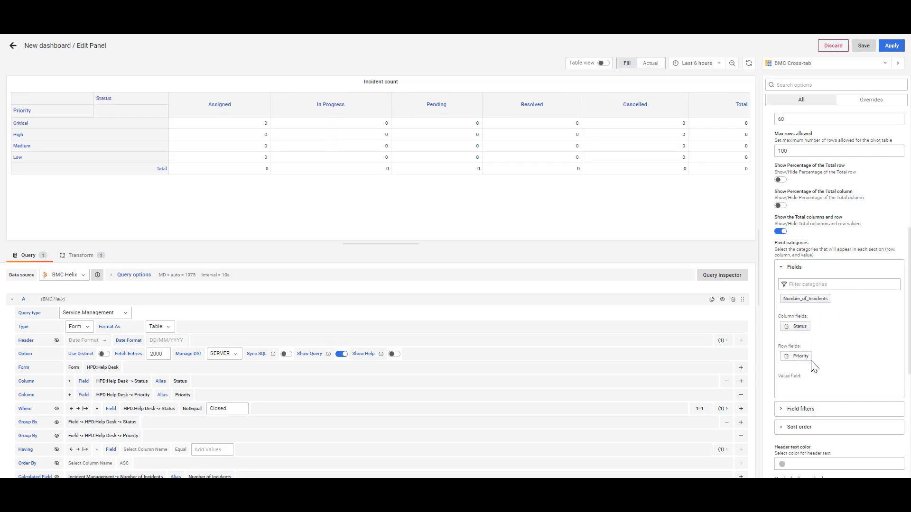
drag(809, 299, 815, 397)
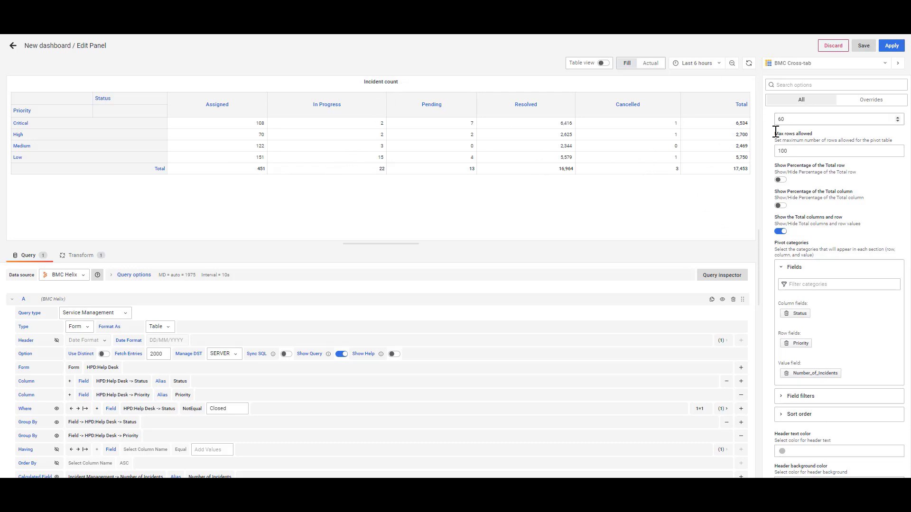
click(892, 46)
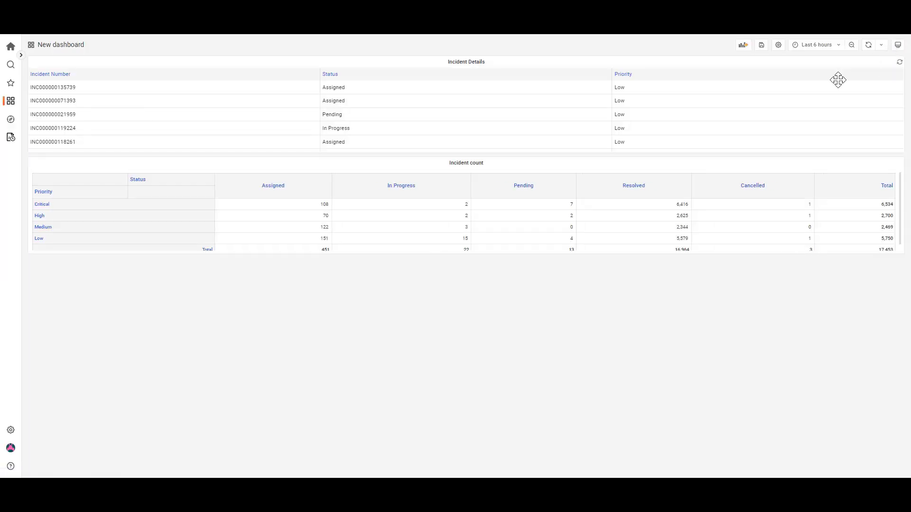
Shrink the Incident count panel to about half the dashboard's width and duplicate it
drag(904, 252, 391, 264)
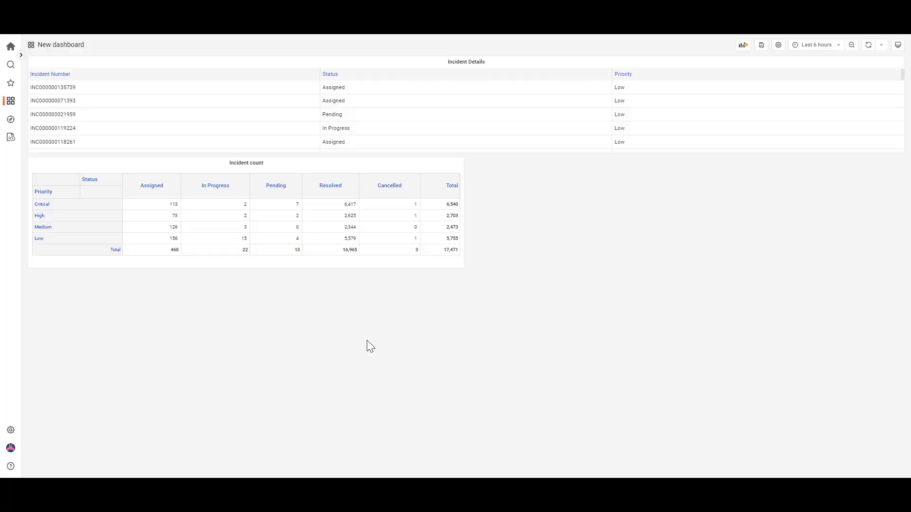
click(266, 164)
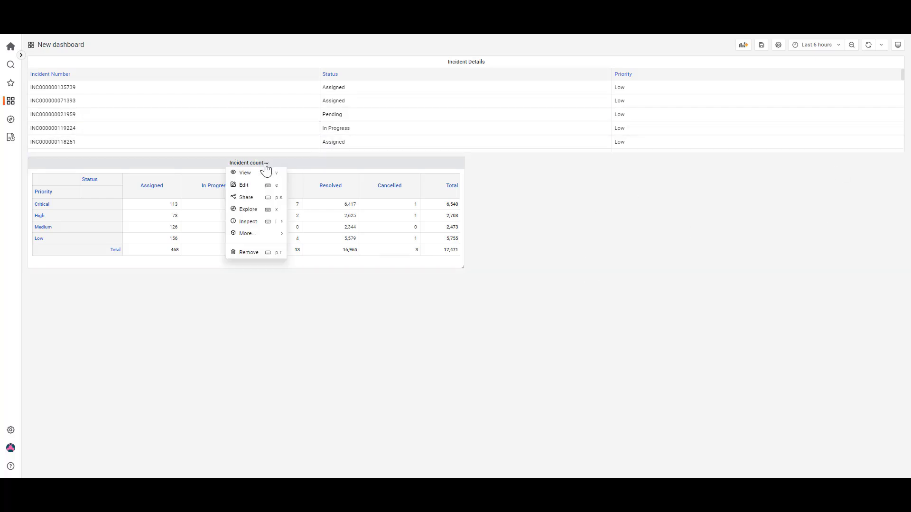
mouse_move(244, 233)
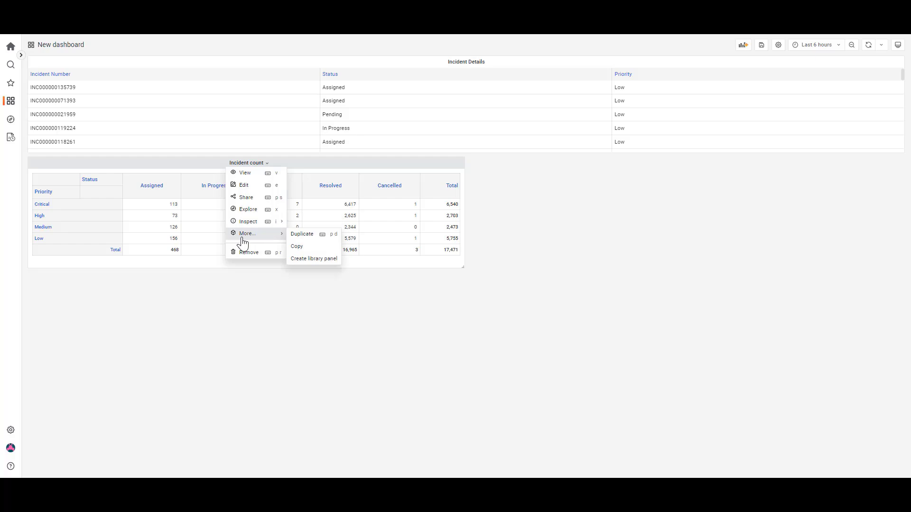
click(295, 236)
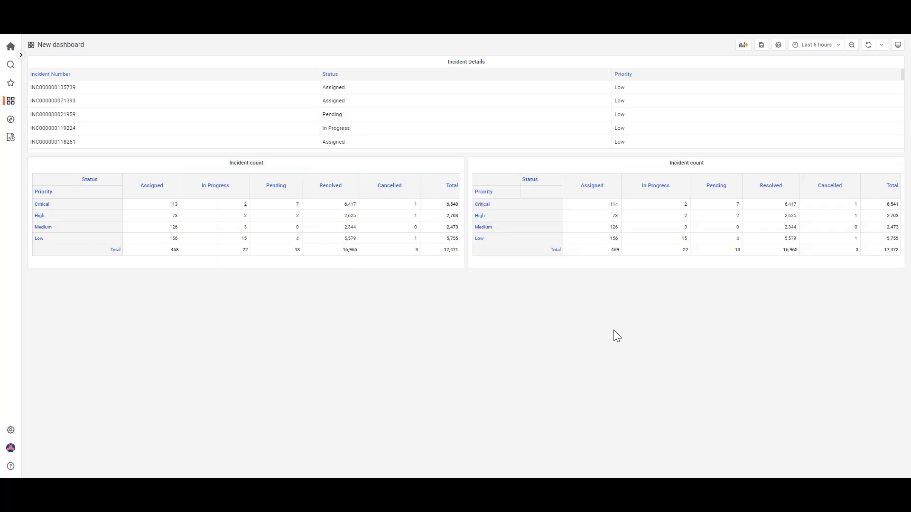
Open the duplicated Incident count panel for editing and switch its visualization to the suggested Pie chart
click(707, 164)
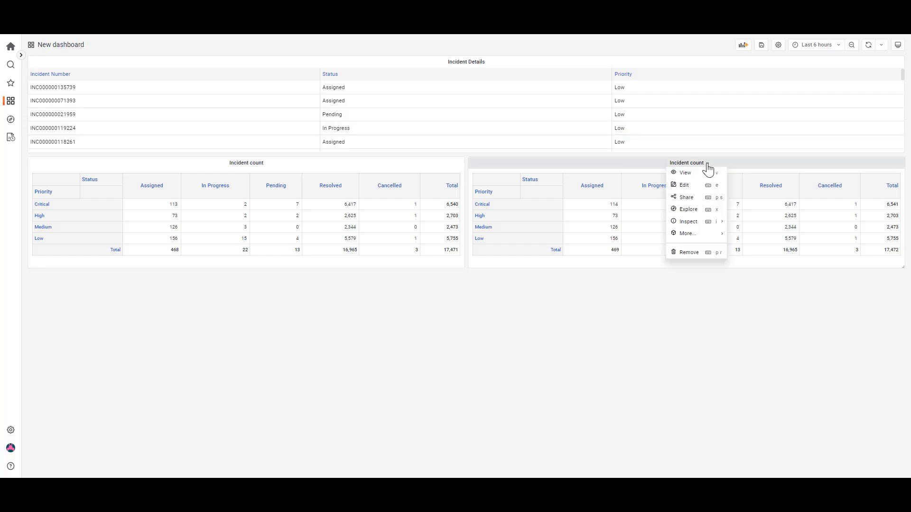
click(684, 187)
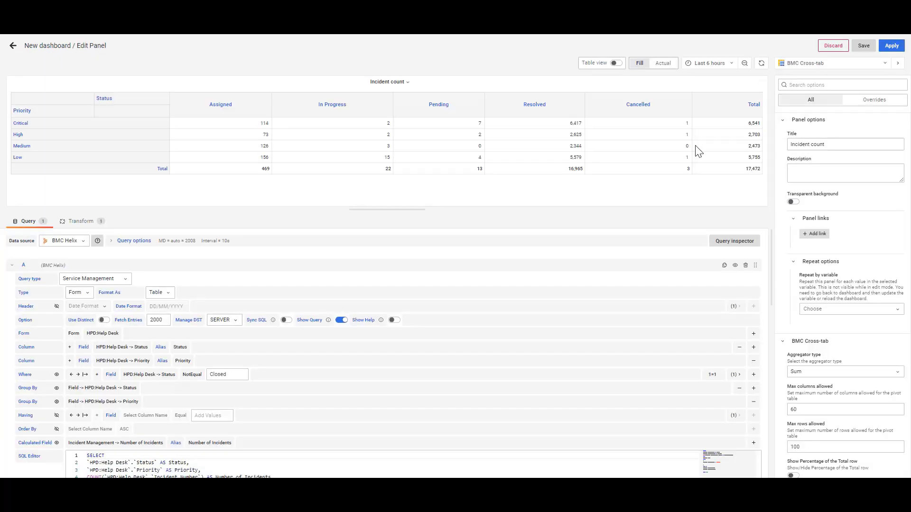
click(886, 65)
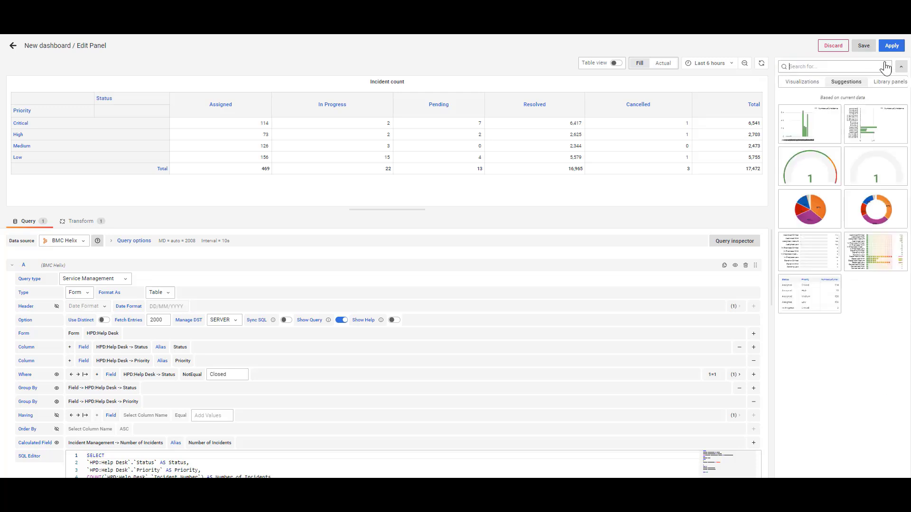
click(816, 216)
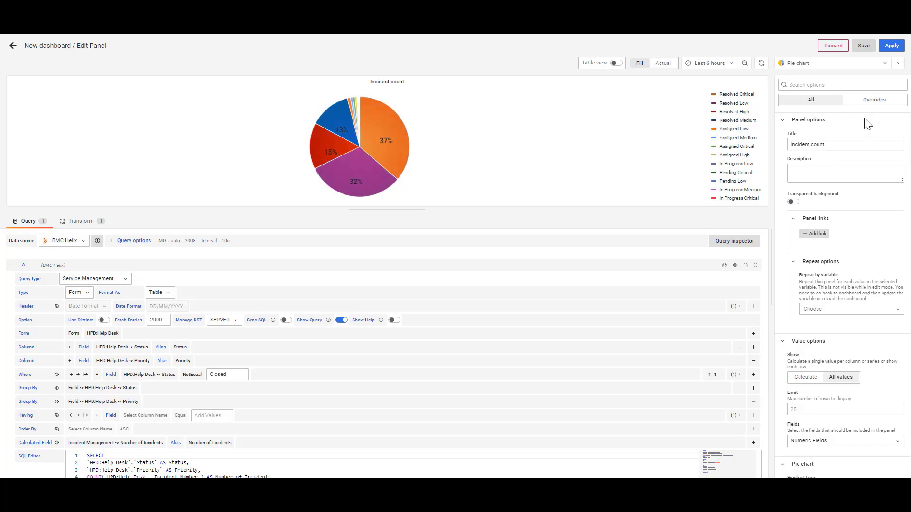
Change the pie chart panel's title to Incident Dashboard and apply the panel edits
click(834, 144)
key(BackSpace)
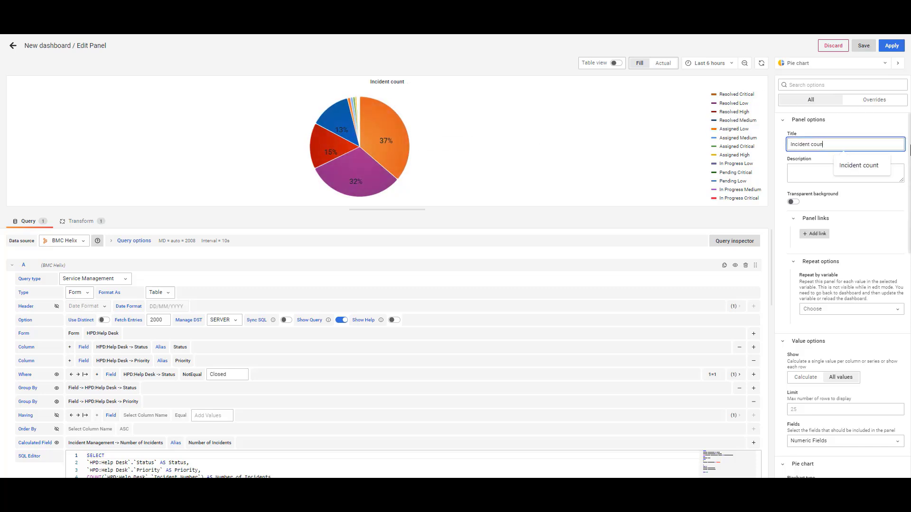
key(BackSpace)
key(BackSpace)
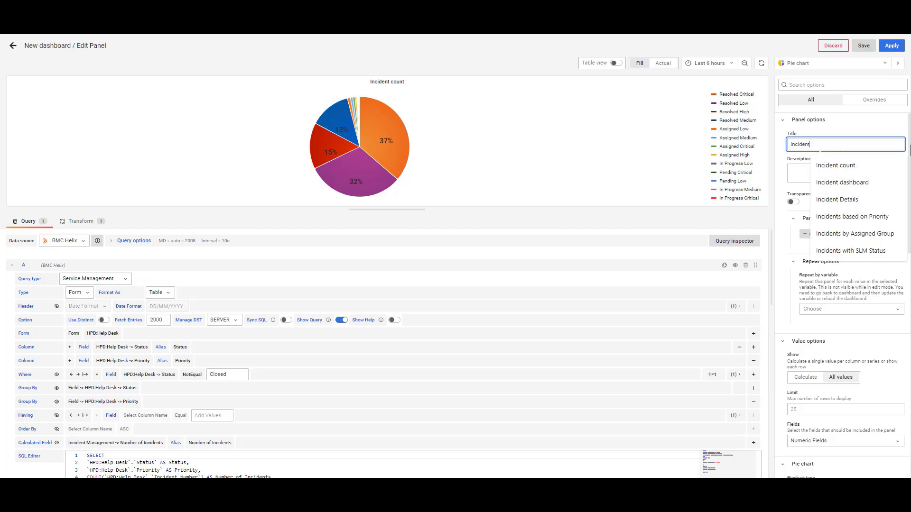
text(Daj)
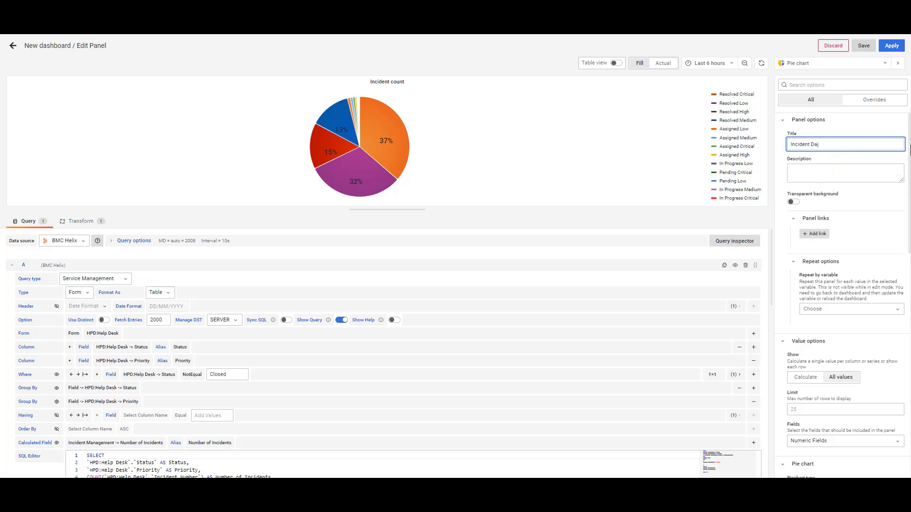
key(BackSpace)
text(shboard)
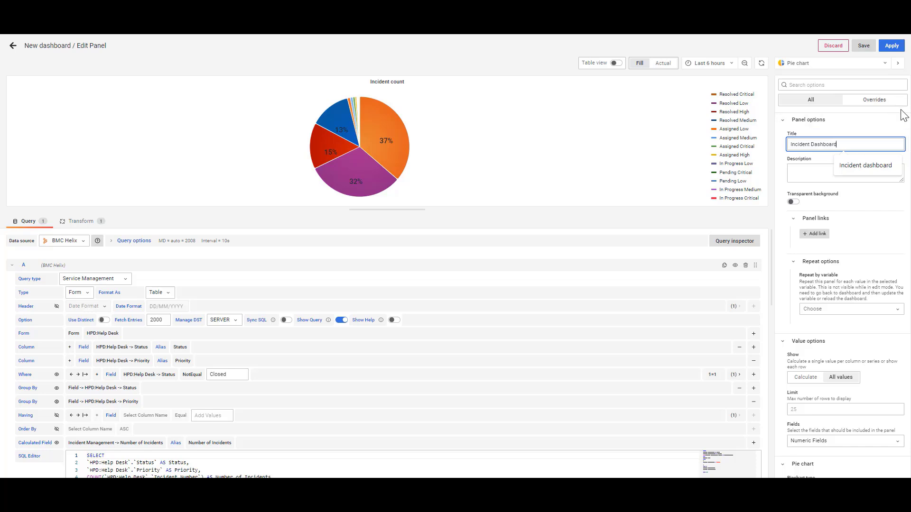
click(859, 133)
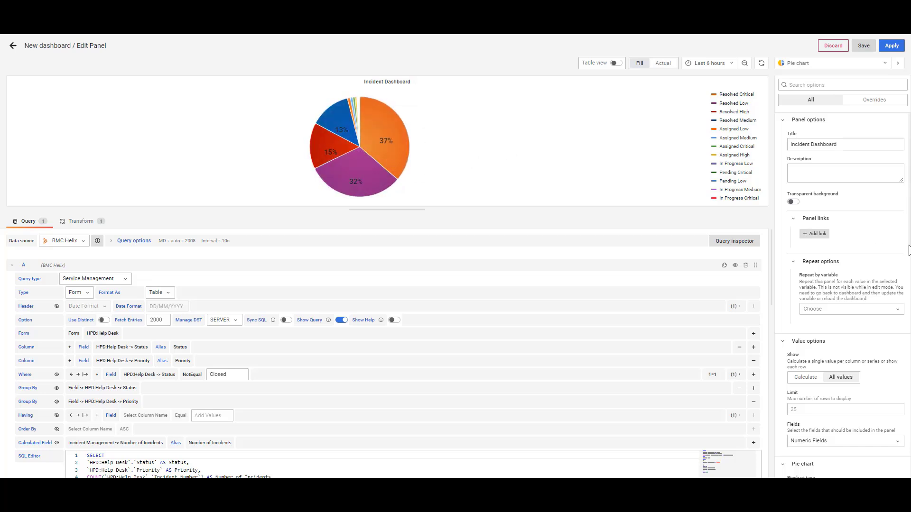
scroll(874, 264, down, 3)
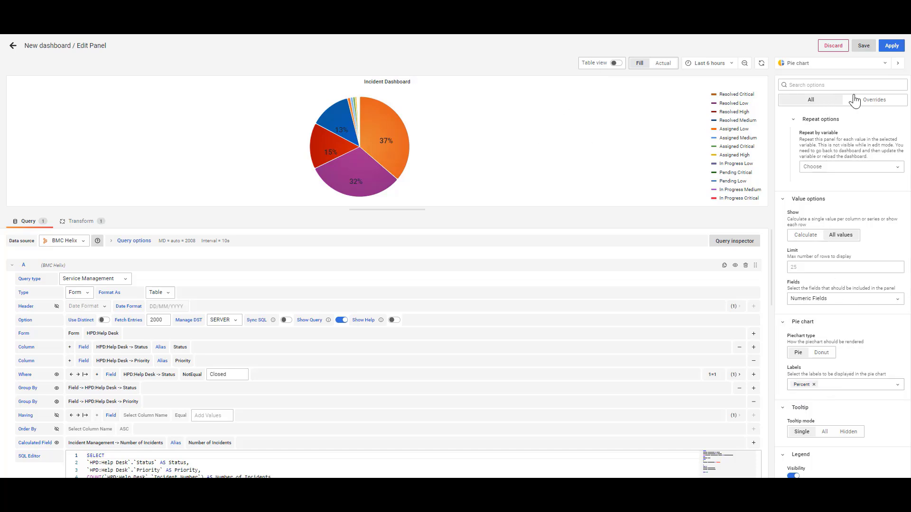
click(892, 46)
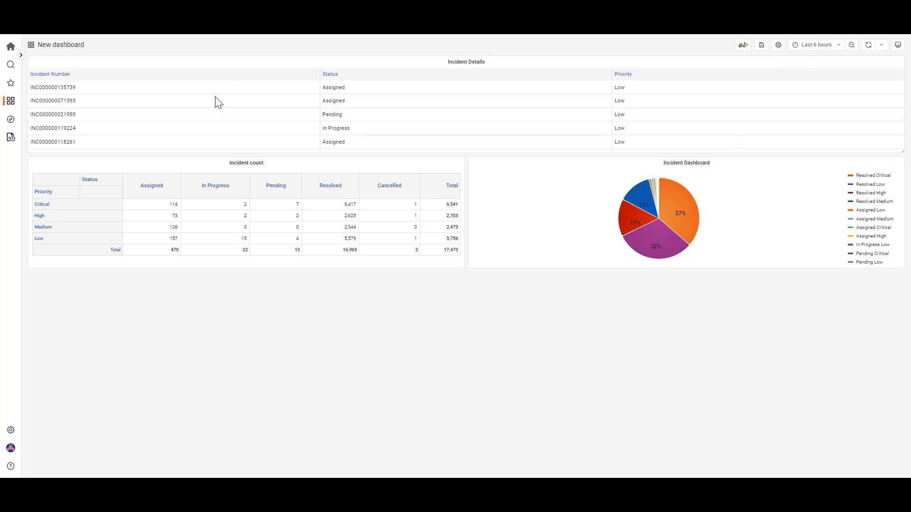
Save the dashboard under the name COP_TESTING in the ZZ-DSC Demo folder
click(761, 48)
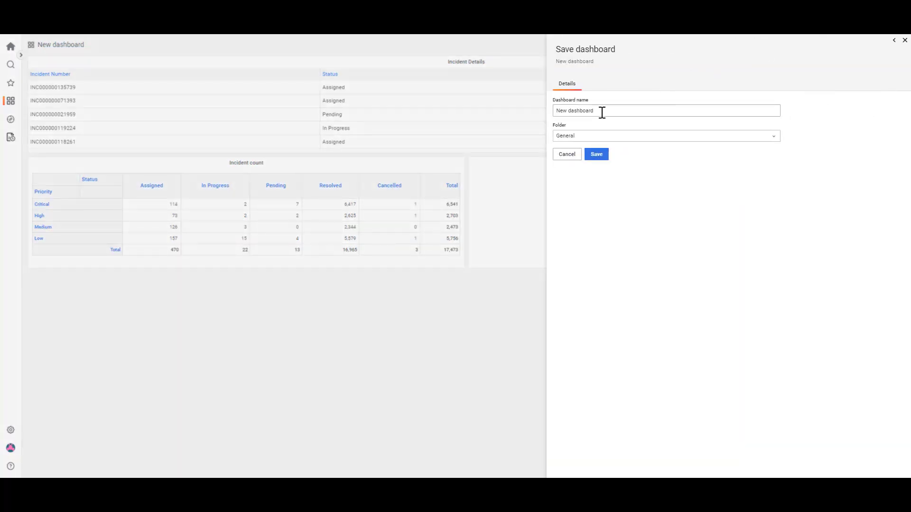
drag(603, 110, 555, 114)
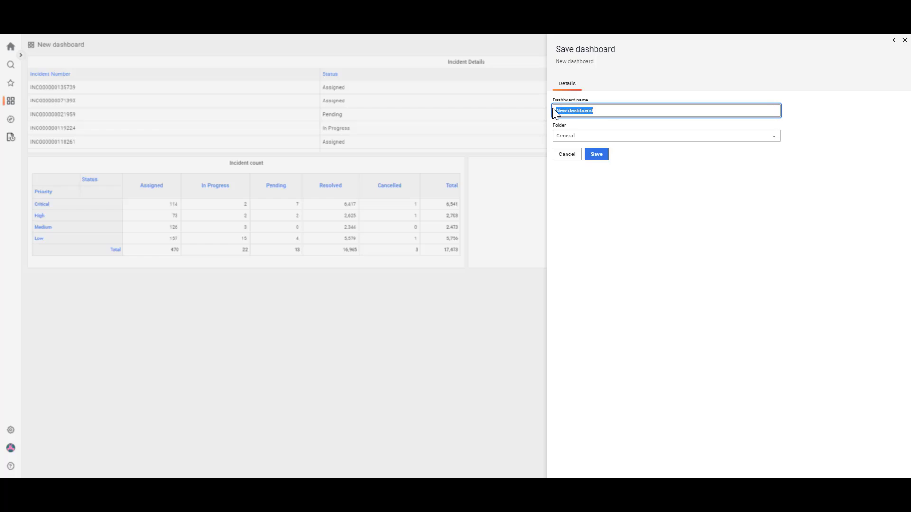
text(COP_TESTING)
click(589, 139)
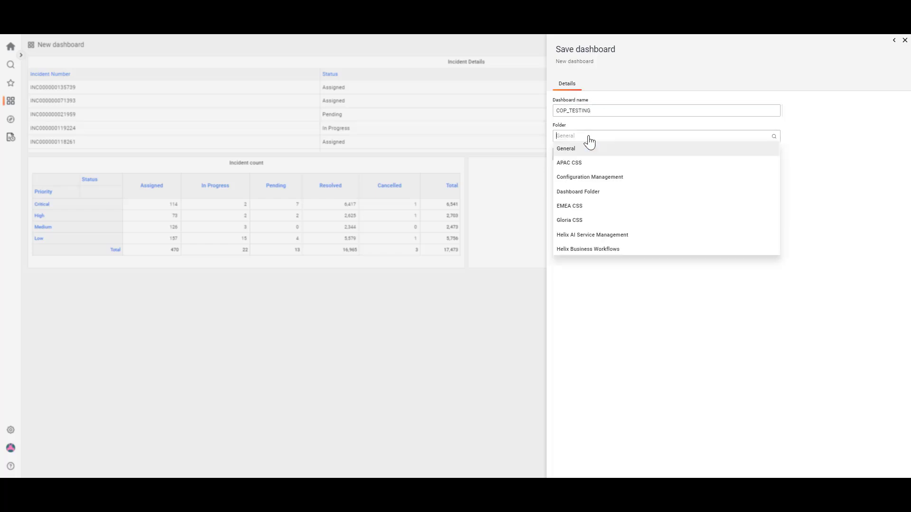
scroll(603, 199, down, 3)
scroll(598, 237, down, 3)
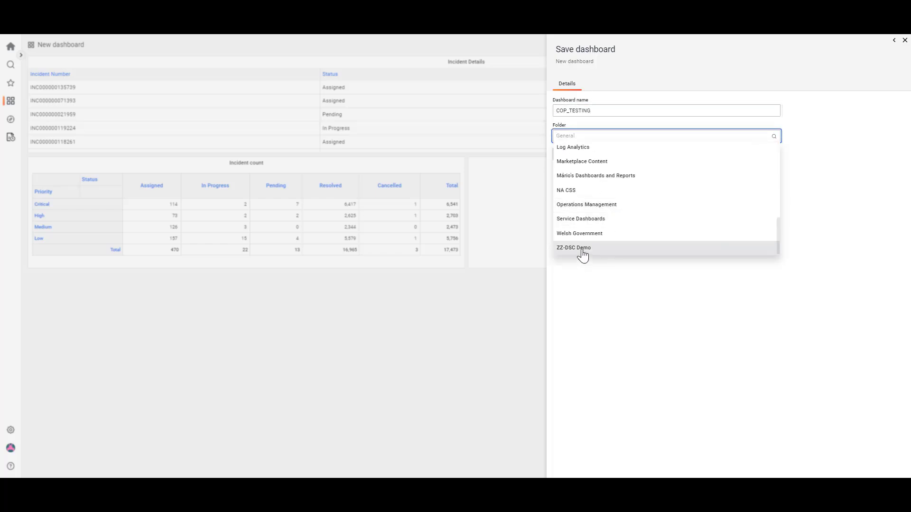
click(585, 252)
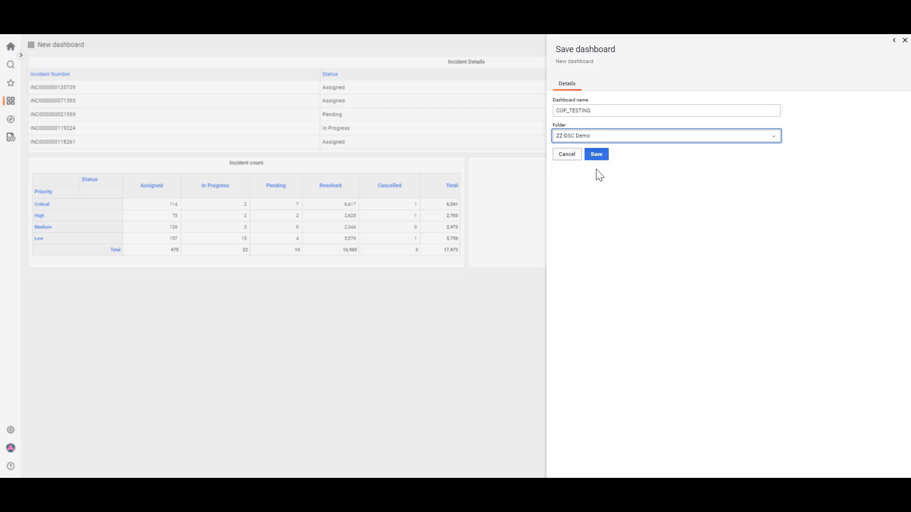
click(597, 155)
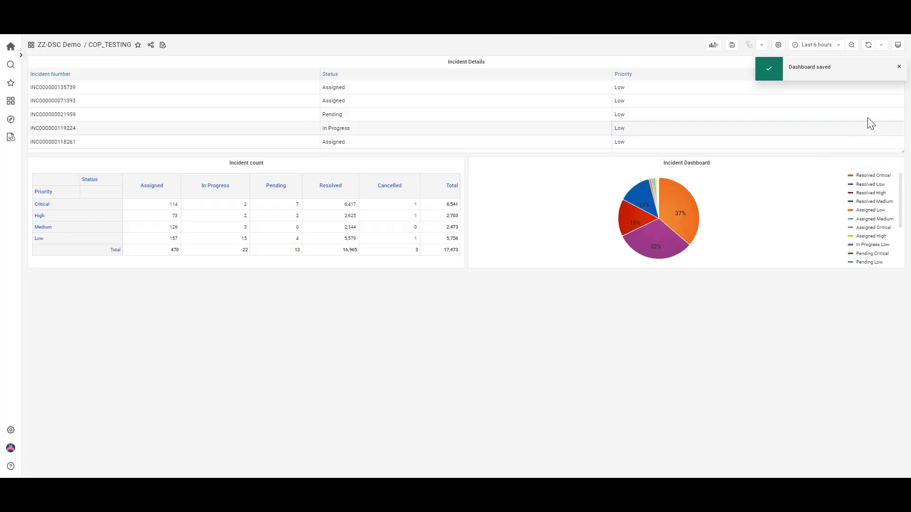
Dismiss the save notification and examine the target types and access levels available for adding a permission in the COP_TESTING dashboard settings
click(899, 67)
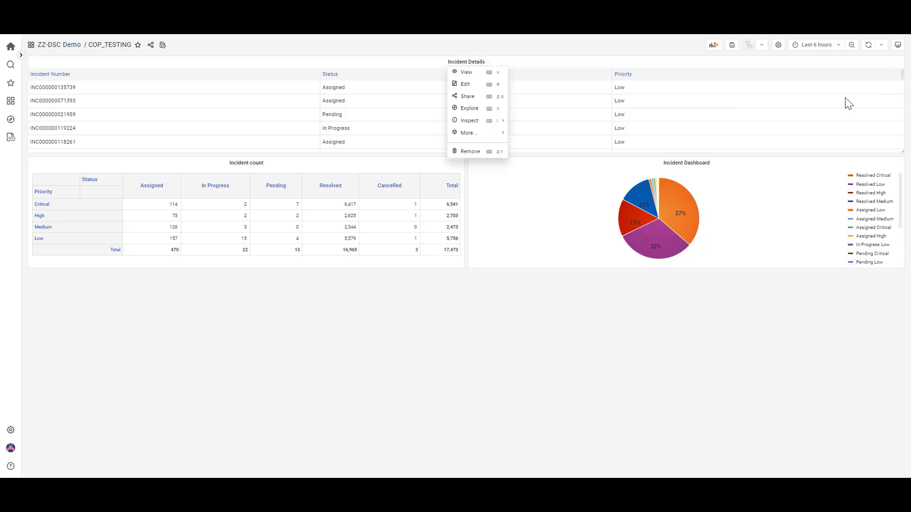
click(538, 327)
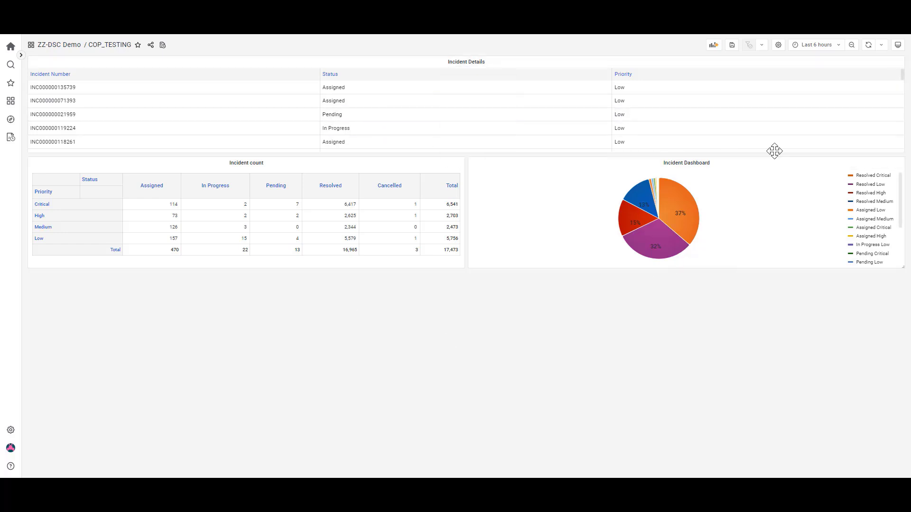
click(781, 45)
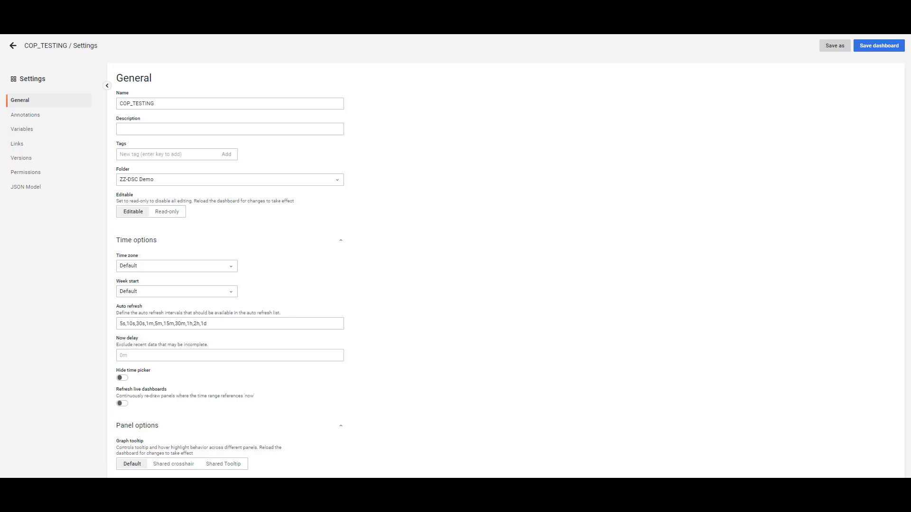
click(26, 173)
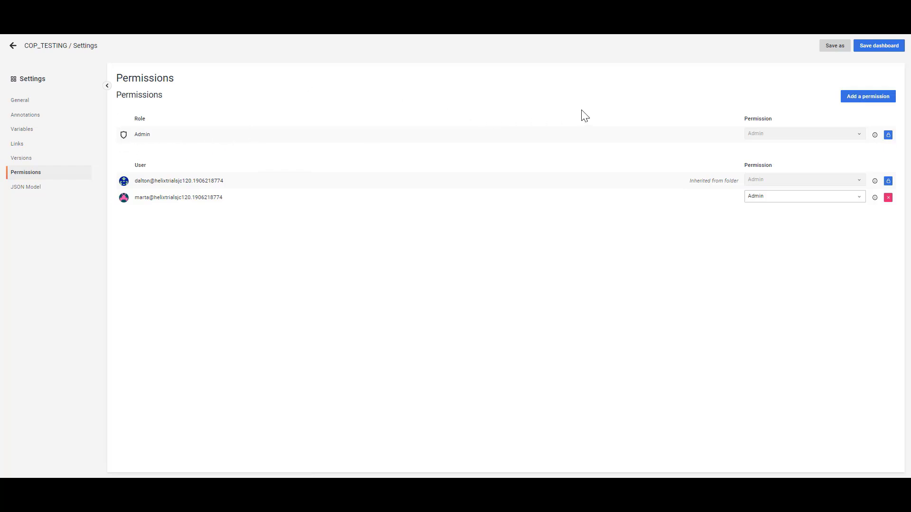
click(858, 98)
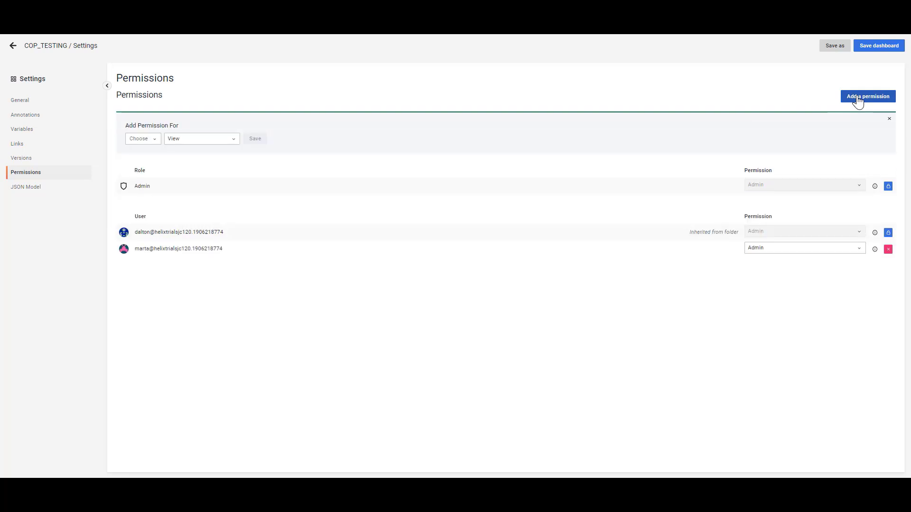
click(144, 139)
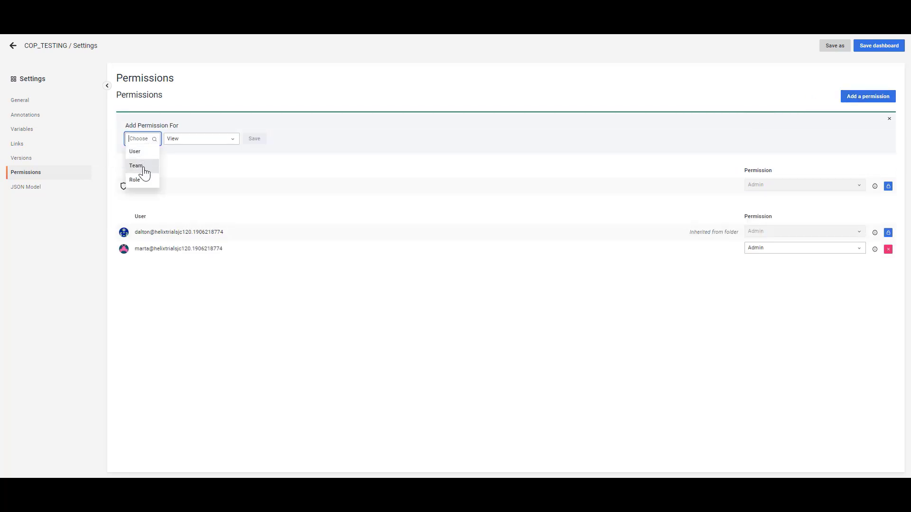
click(213, 139)
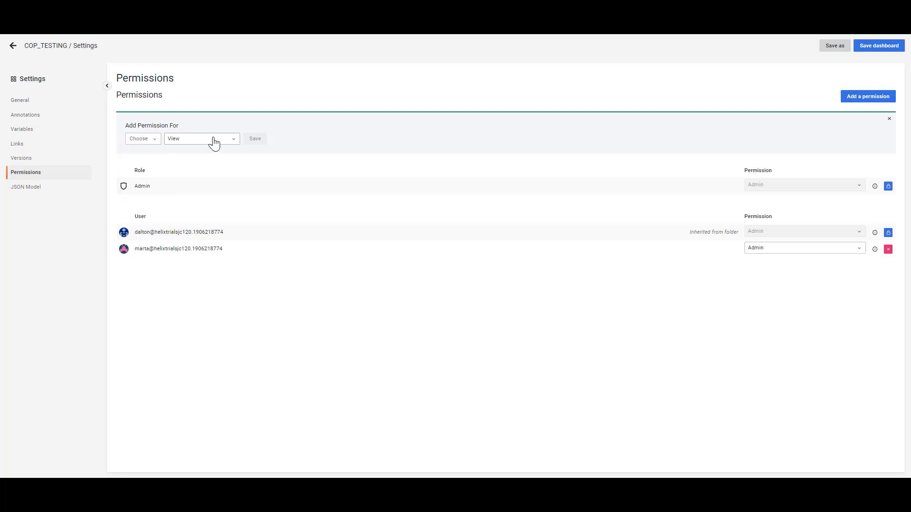
click(213, 139)
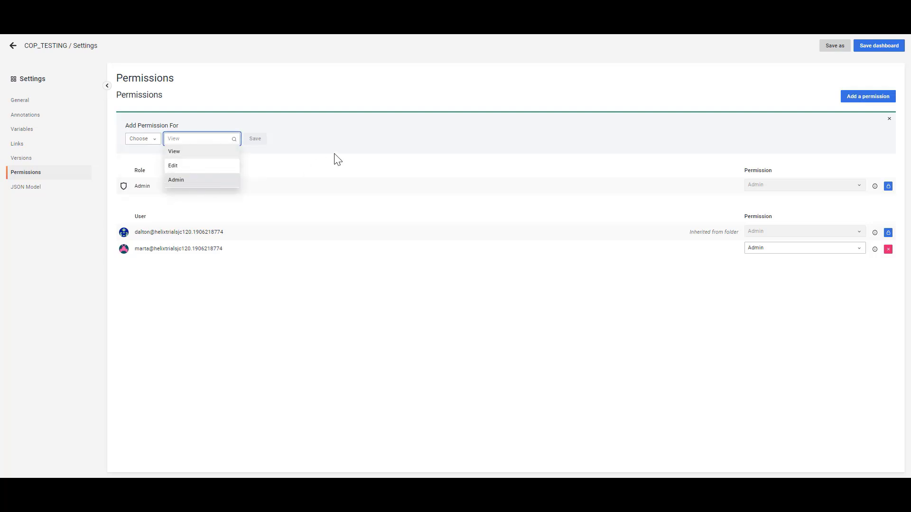
click(352, 138)
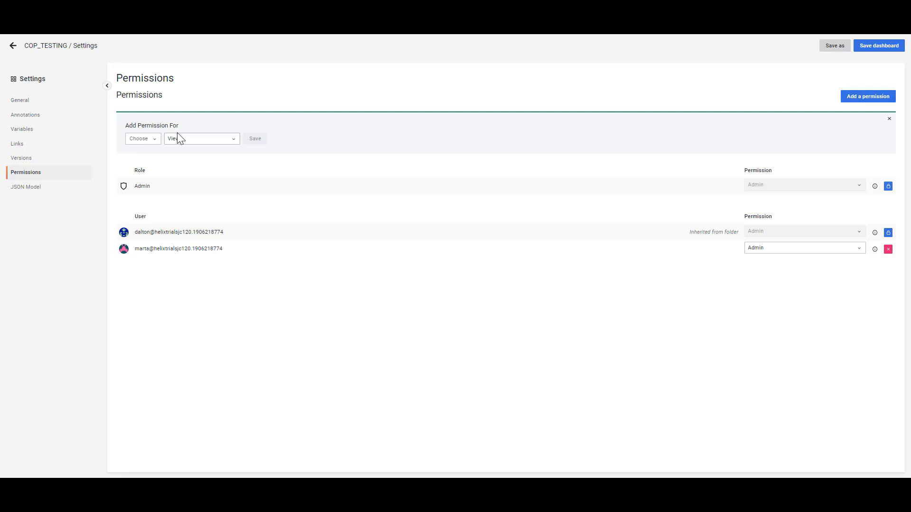
Look over the Variables and Links sections of the dashboard settings, and return to the COP_TESTING dashboard
click(30, 134)
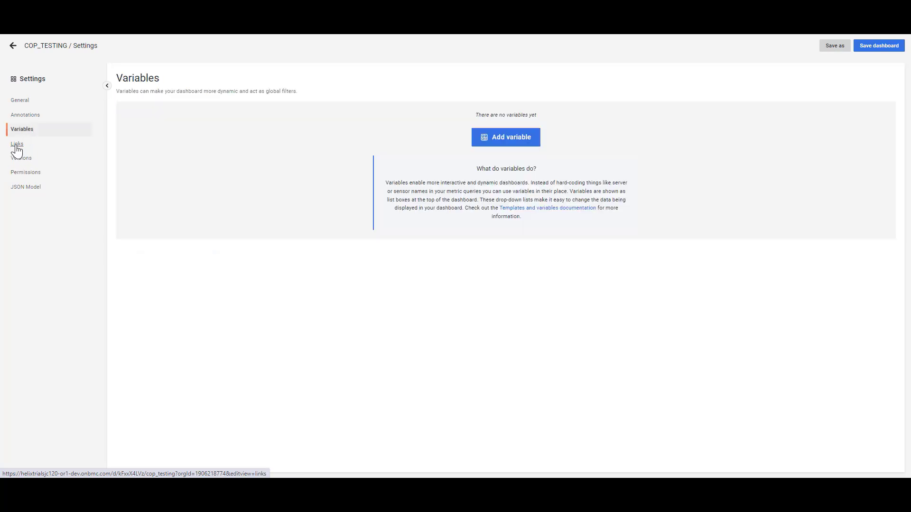
click(15, 145)
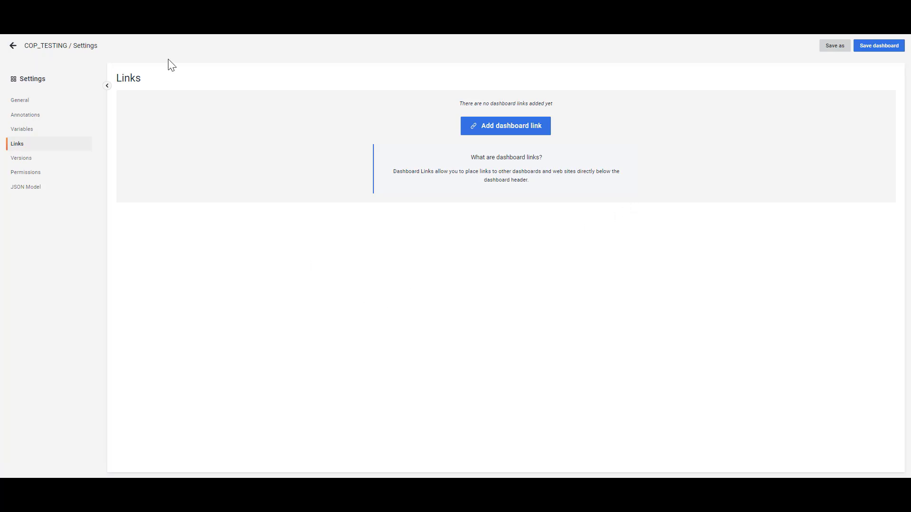
click(13, 46)
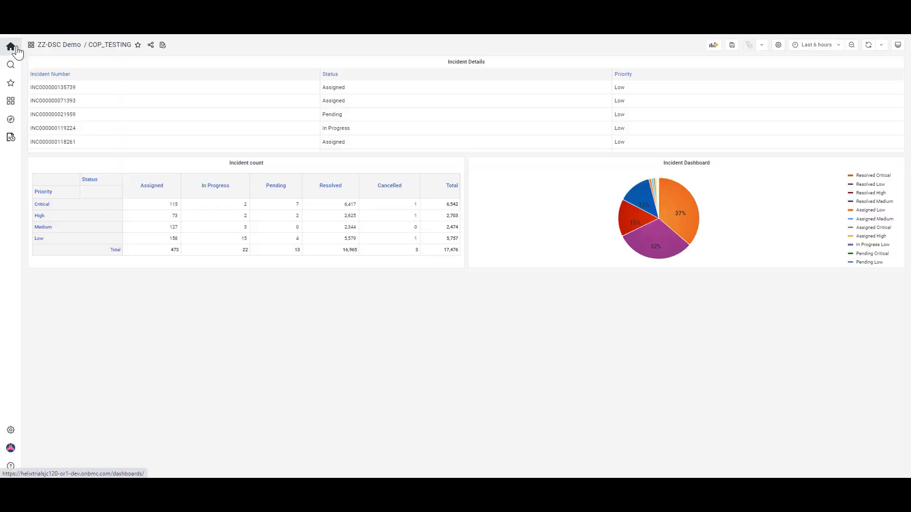
Open the starred 00-Incident Dashboard - DO and filter it to Medium priority
mouse_move(10, 86)
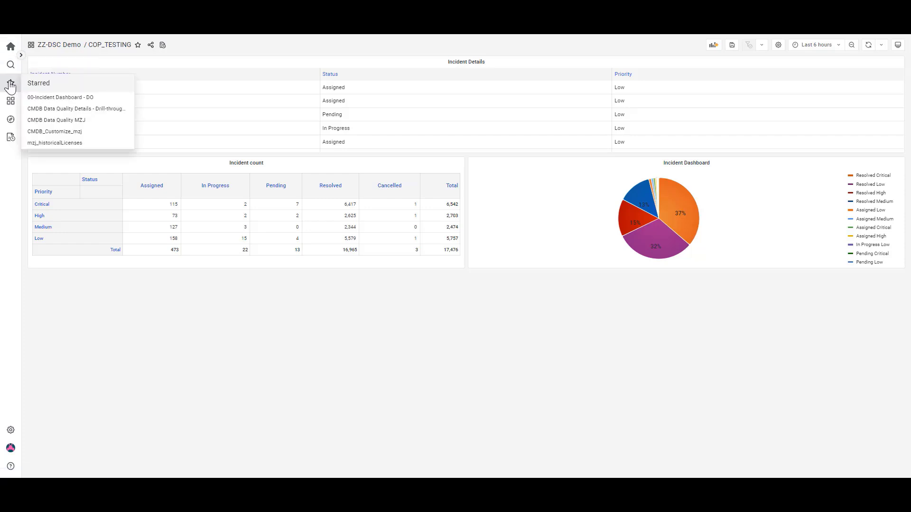
click(45, 100)
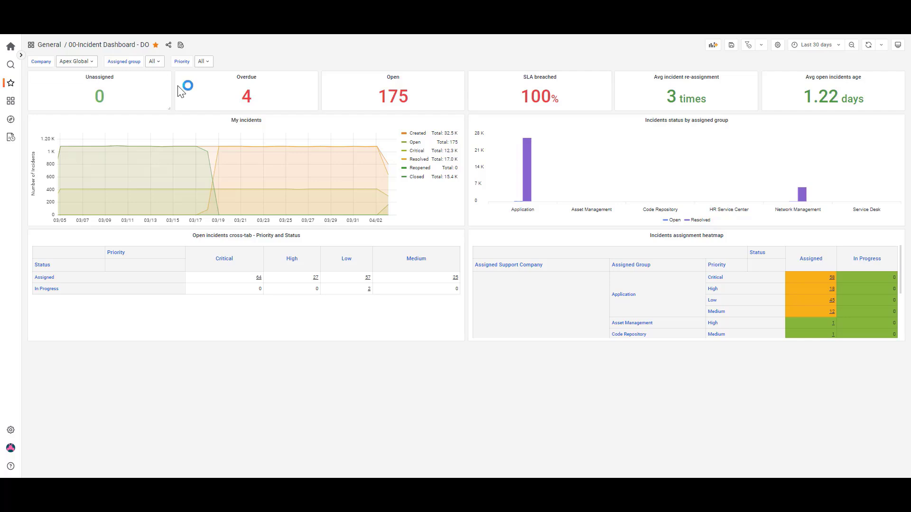
click(204, 62)
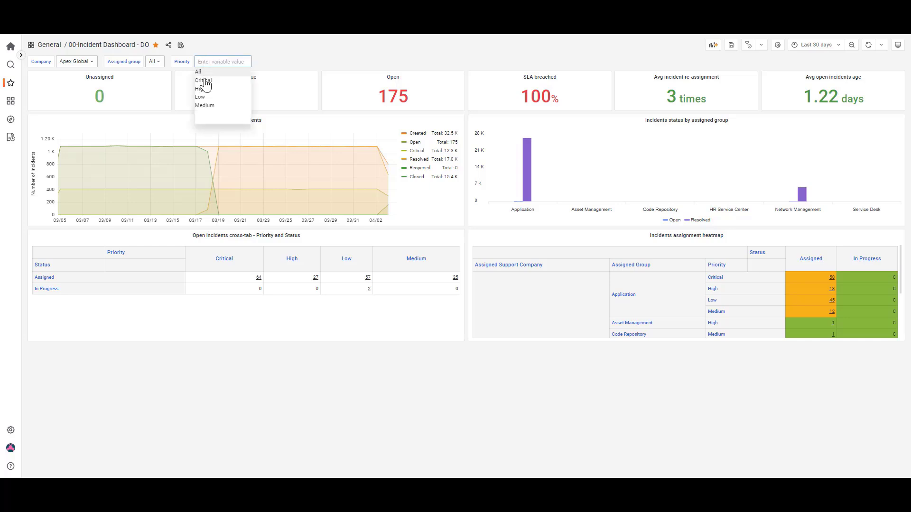
click(237, 107)
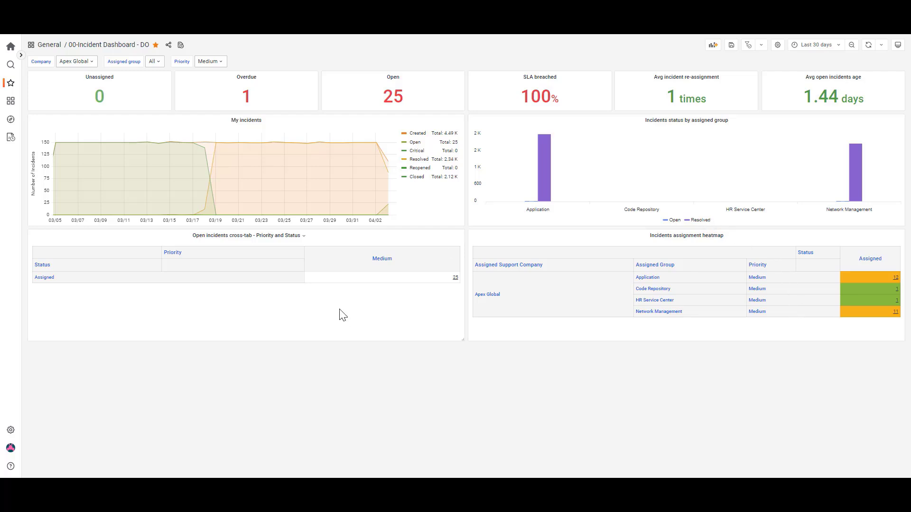
Drill through the Assigned Medium count in the open incidents cross-tab and view the second listed incident's record in BMC Helix ITSM
click(456, 281)
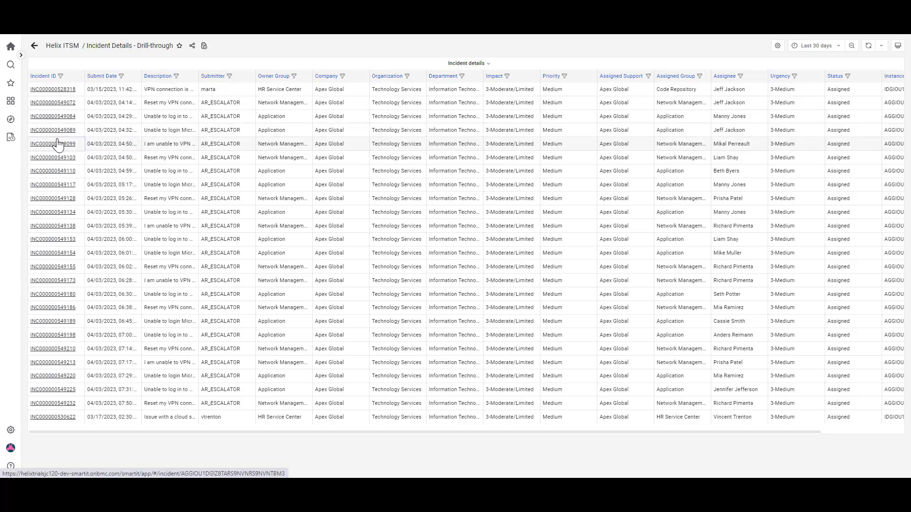
click(53, 109)
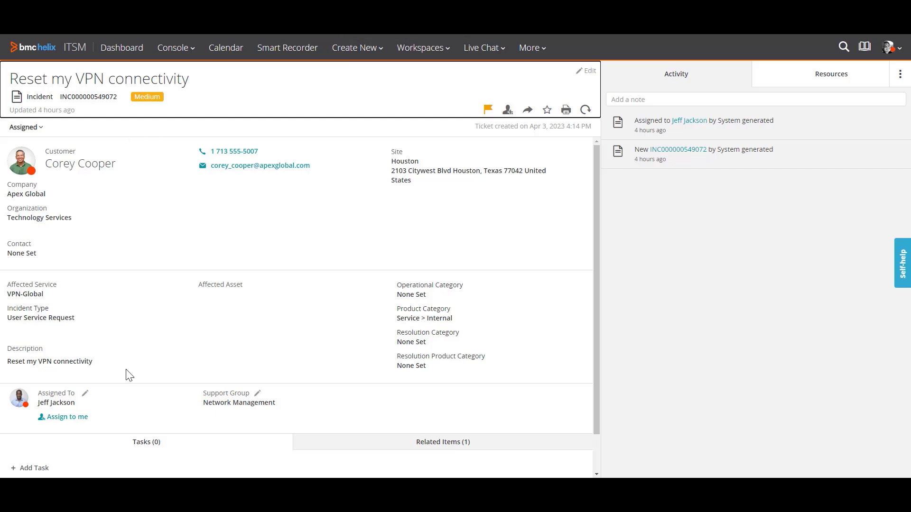
click(304, 168)
scroll(295, 198, down, 2)
scroll(292, 188, up, 2)
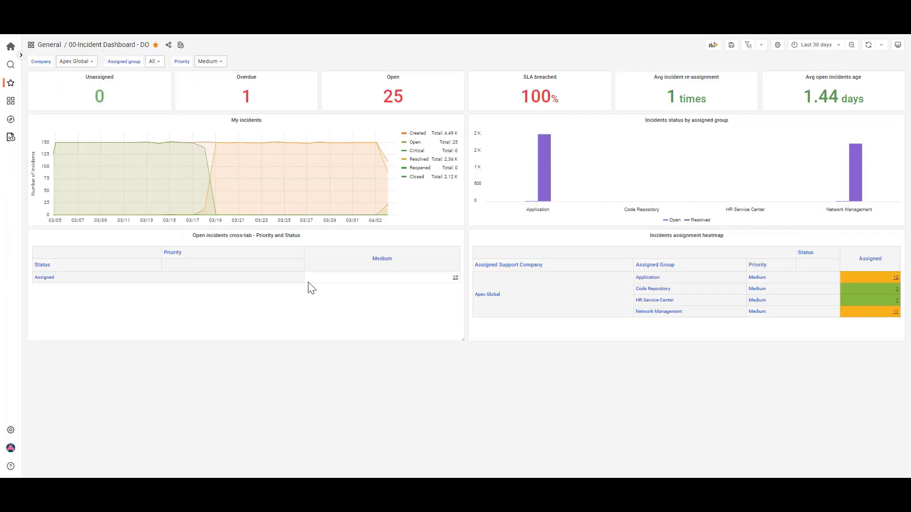
Inspect the View Incident Details data link in the open incidents cross-tab panel's edit options, and leave without changes
click(302, 238)
click(284, 259)
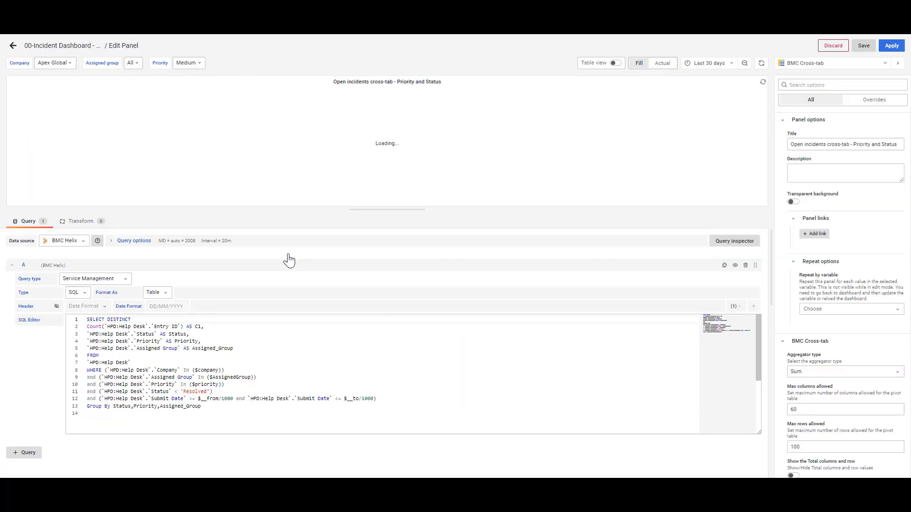
scroll(850, 185, down, 4)
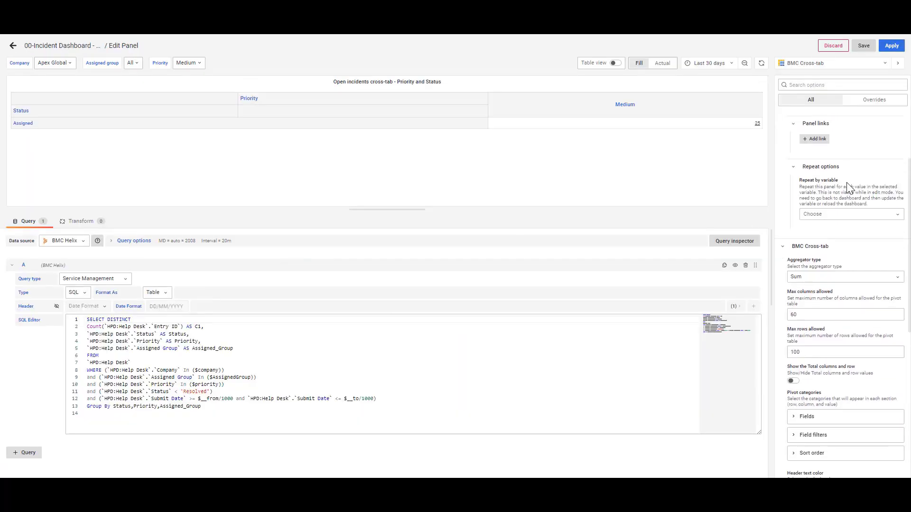
scroll(849, 185, down, 5)
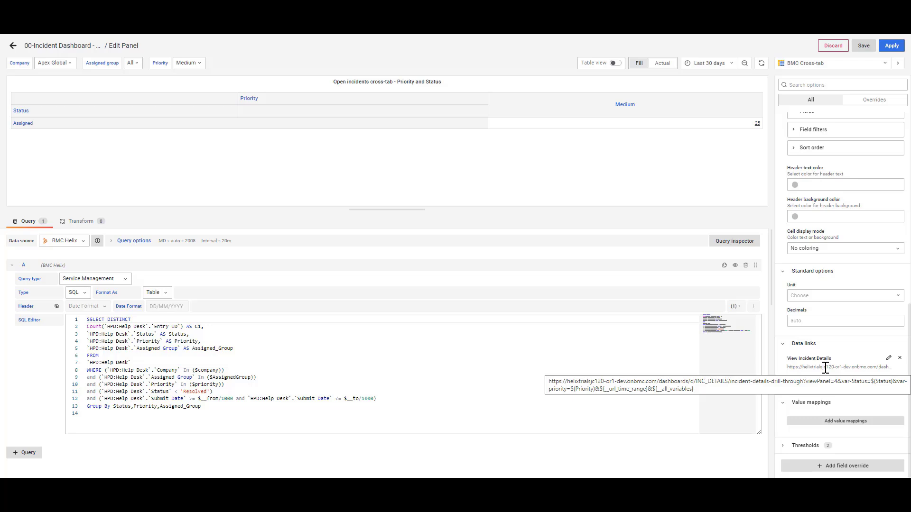
click(833, 50)
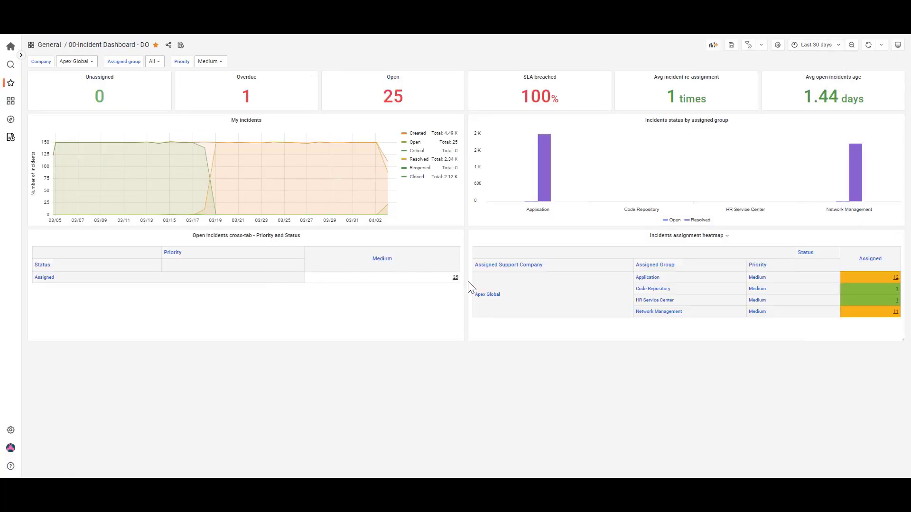
Drill through the Assigned Medium count, inspect the Incident ID override's data link in the Incident details panel's edit options, and leave without changes
click(456, 279)
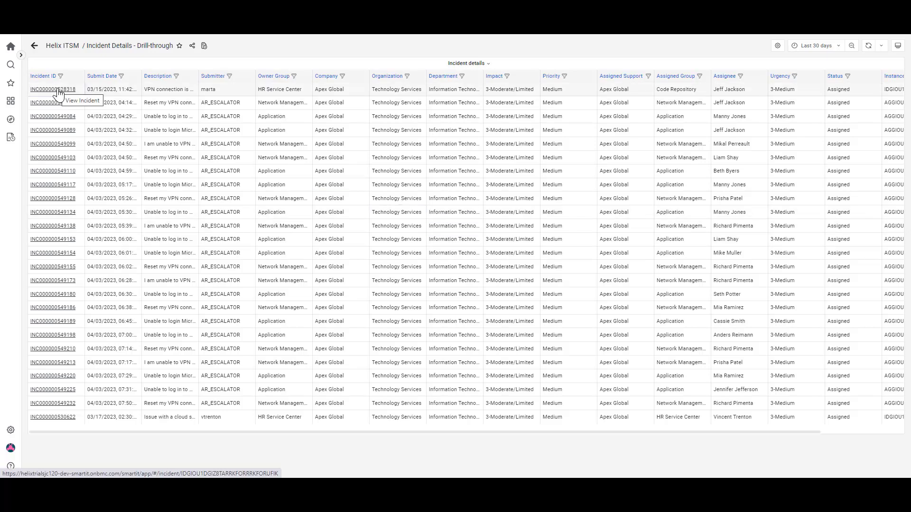
click(480, 64)
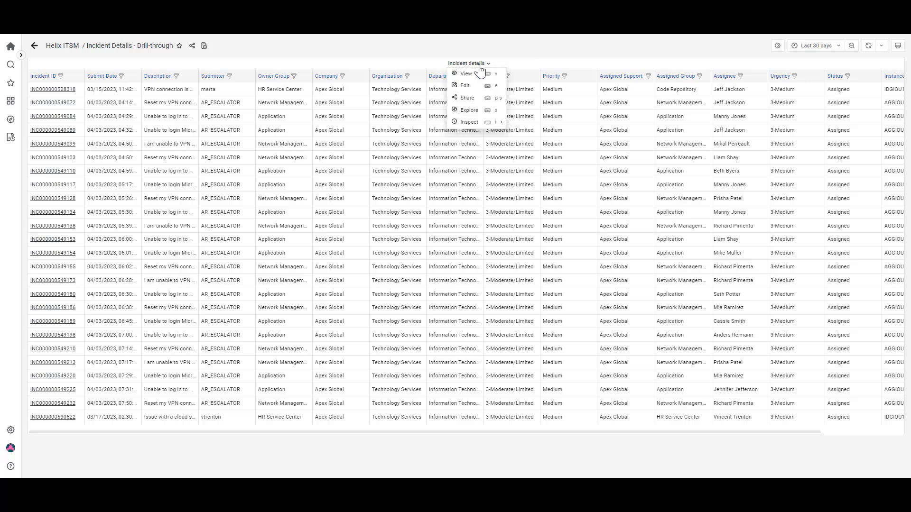
click(465, 86)
scroll(826, 264, down, 15)
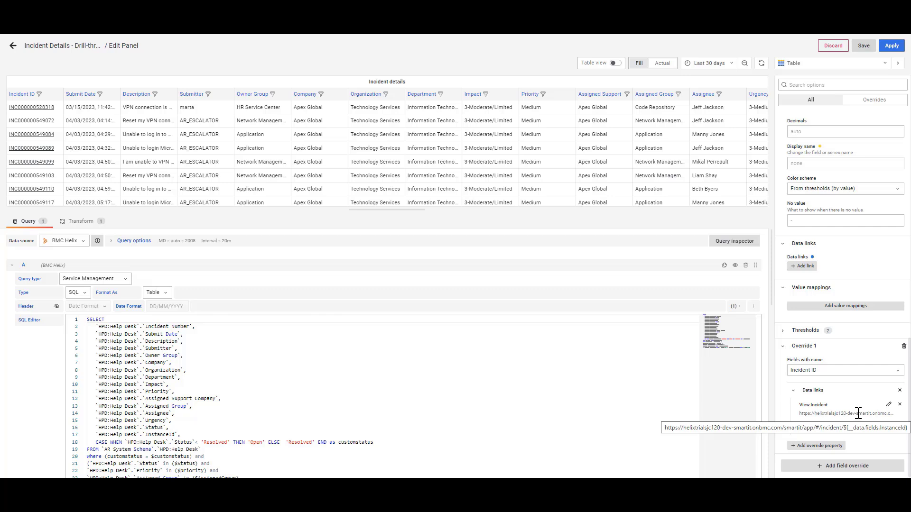
click(835, 46)
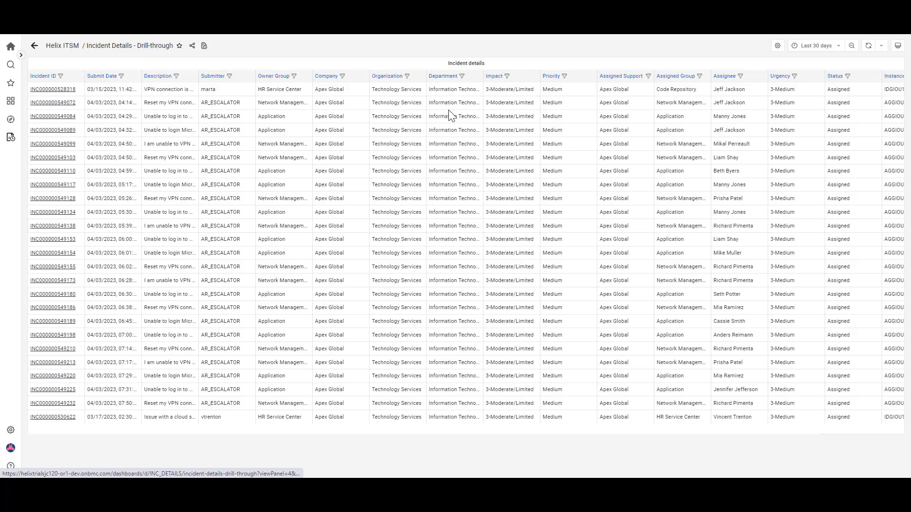
Return to 00-Incident Dashboard - DO, review its link and snapshot sharing options, and export the dashboard to a JSON file
click(285, 8)
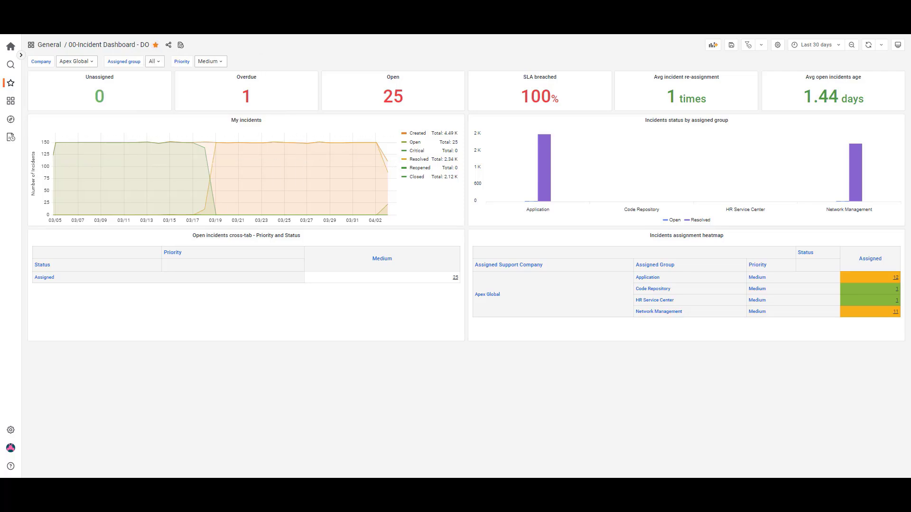
click(168, 46)
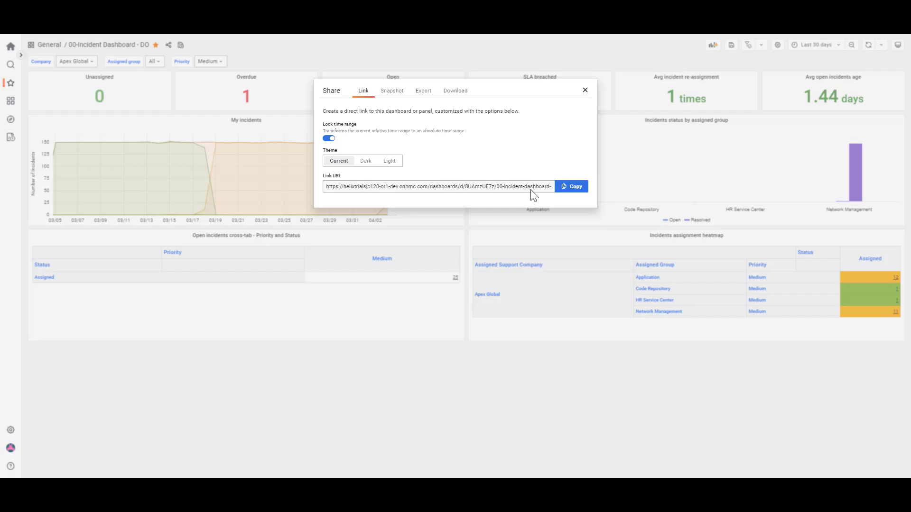
click(396, 94)
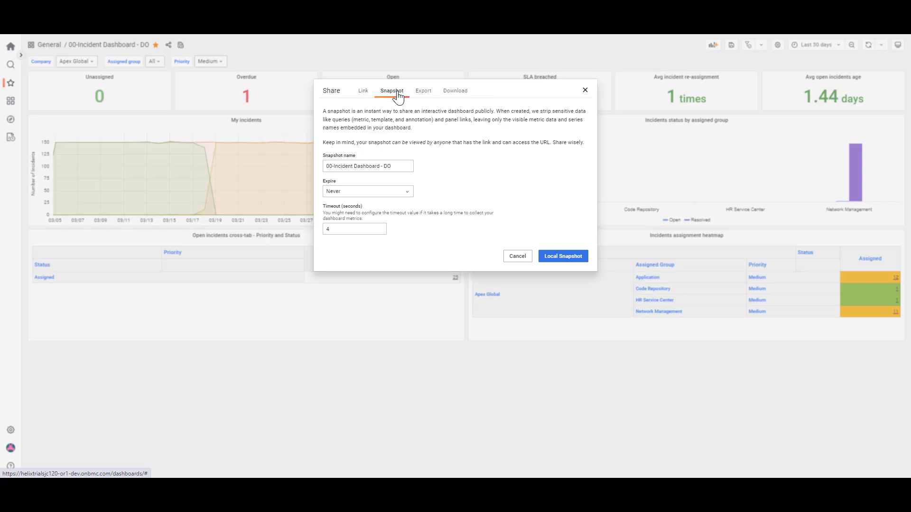
click(426, 94)
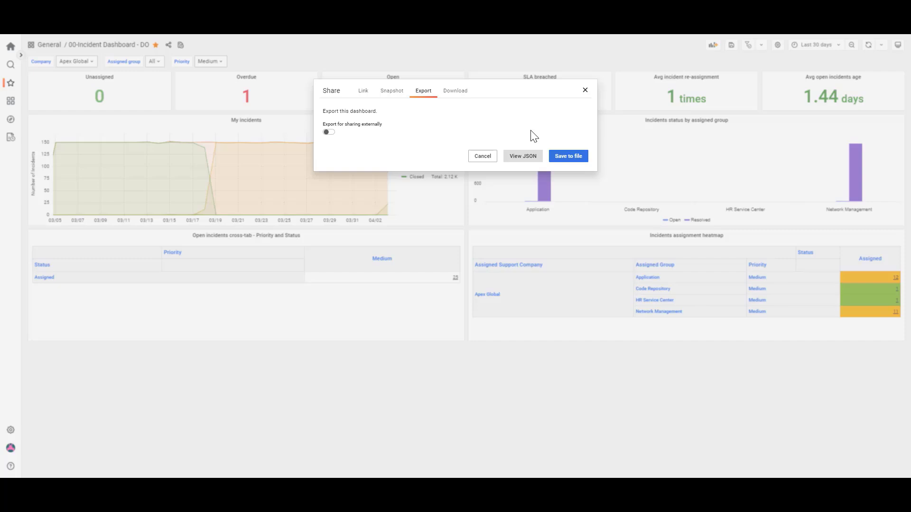
click(569, 160)
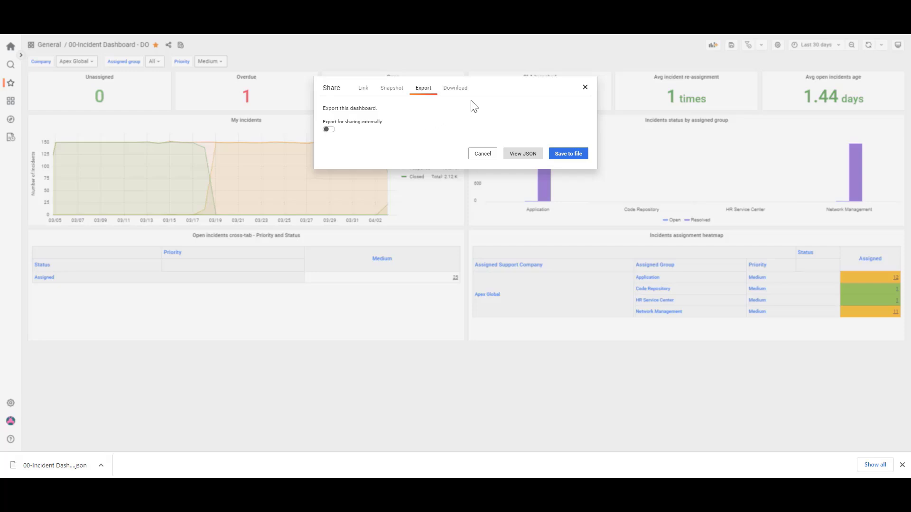
Check which file types are offered for downloading the shared dashboard, keeping PDF as the type
click(460, 92)
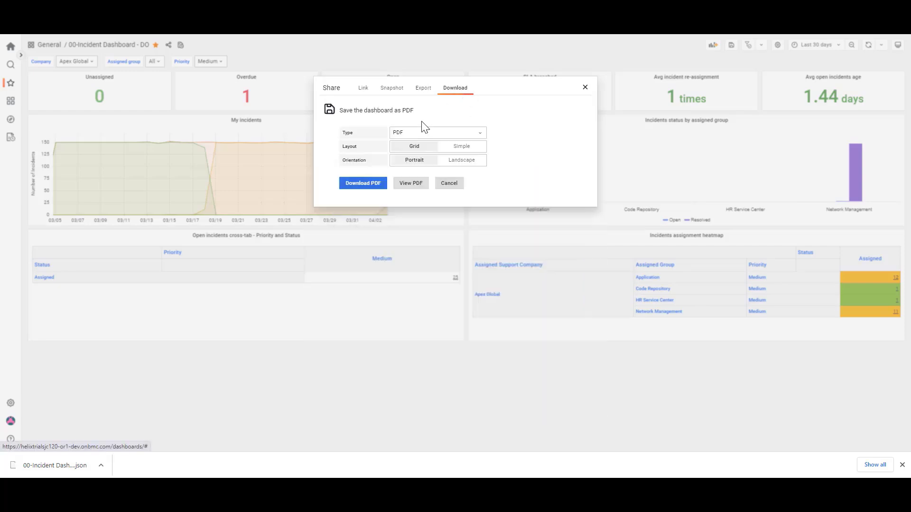
click(428, 133)
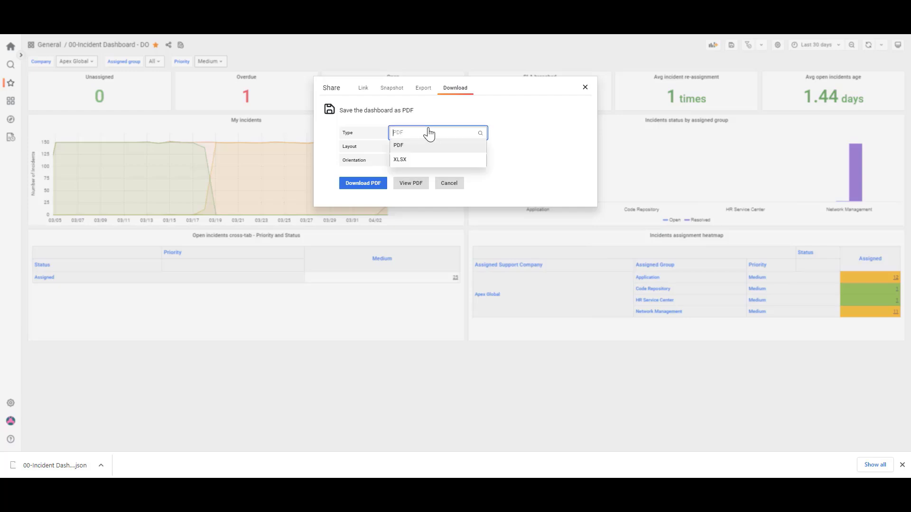
click(539, 136)
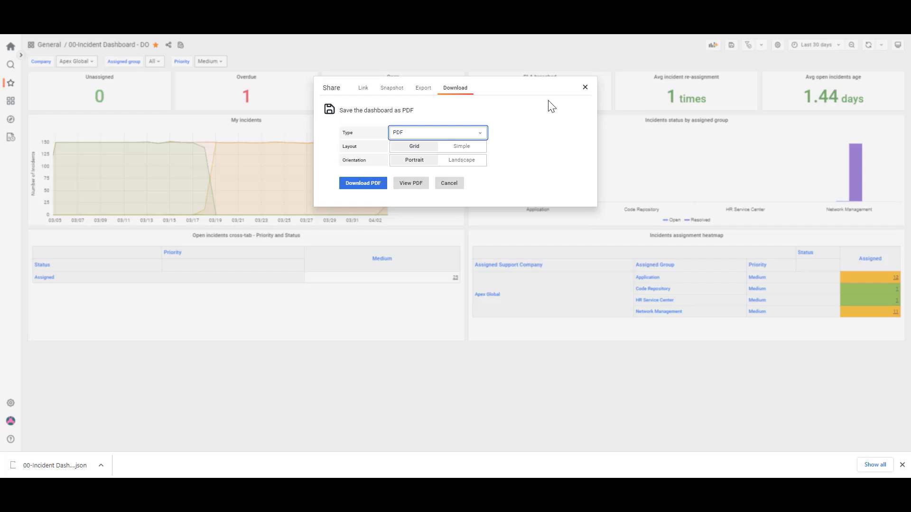
Close the sharing options, start a new dashboard, examine and discard a new panel's editor, and bring up the panel-adding choices again
click(586, 87)
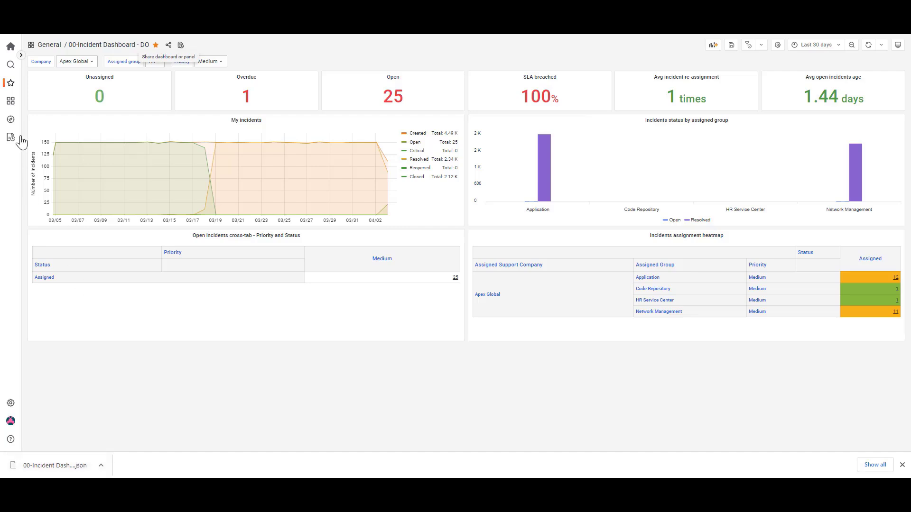
mouse_move(11, 127)
mouse_move(10, 101)
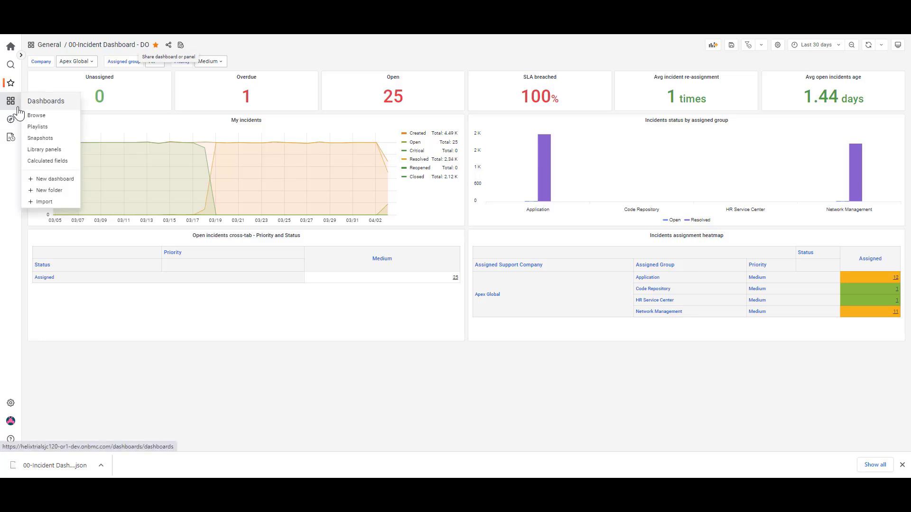
click(66, 181)
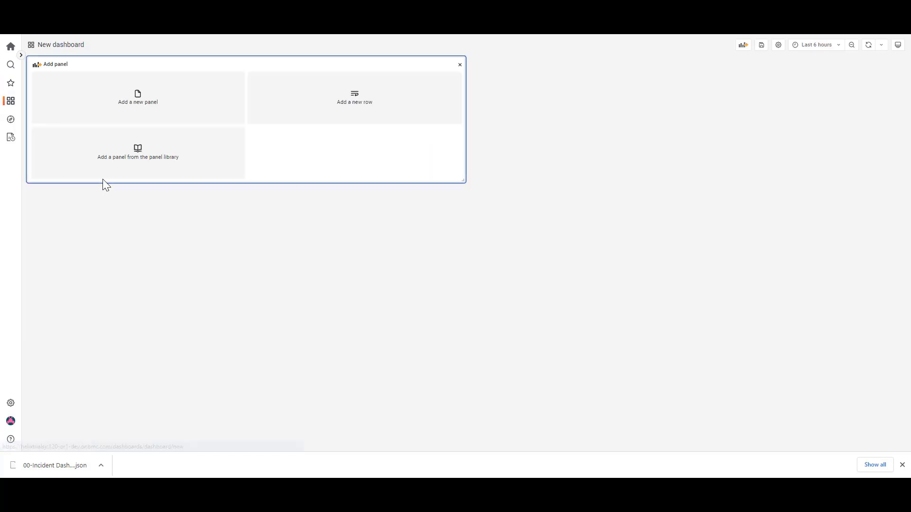
click(153, 101)
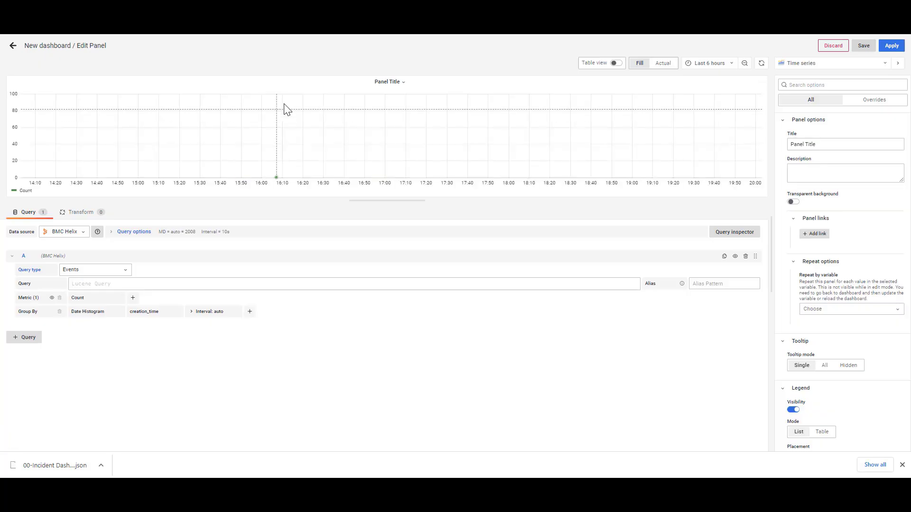
click(838, 48)
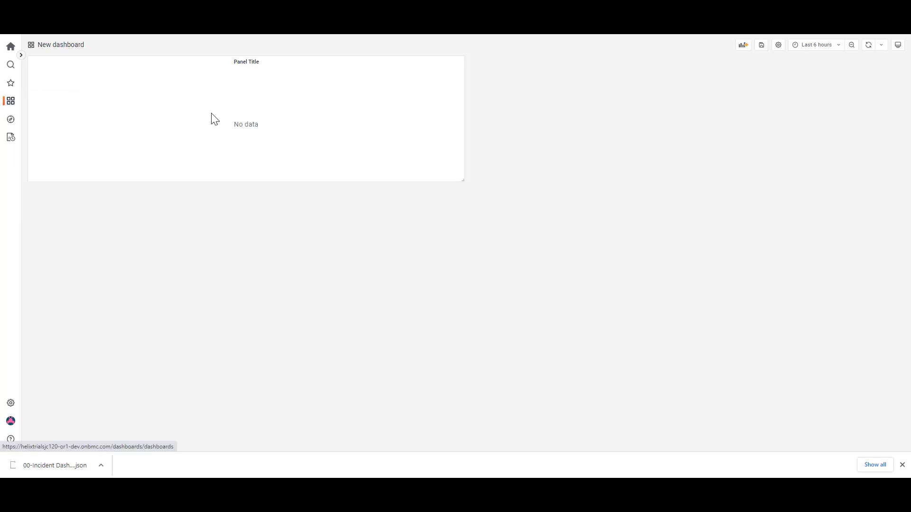
click(743, 47)
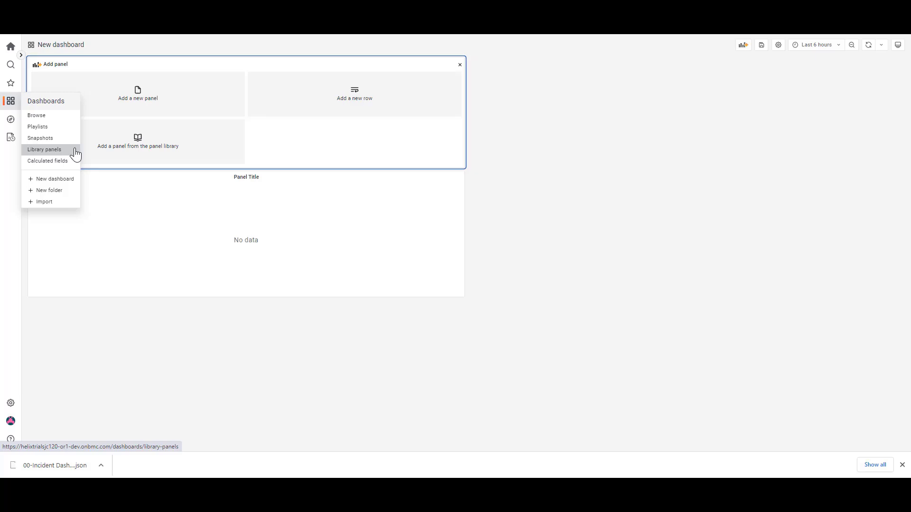
Browse all dashboards, search for "mzj", and look through the matching dashboards and their tags
click(47, 115)
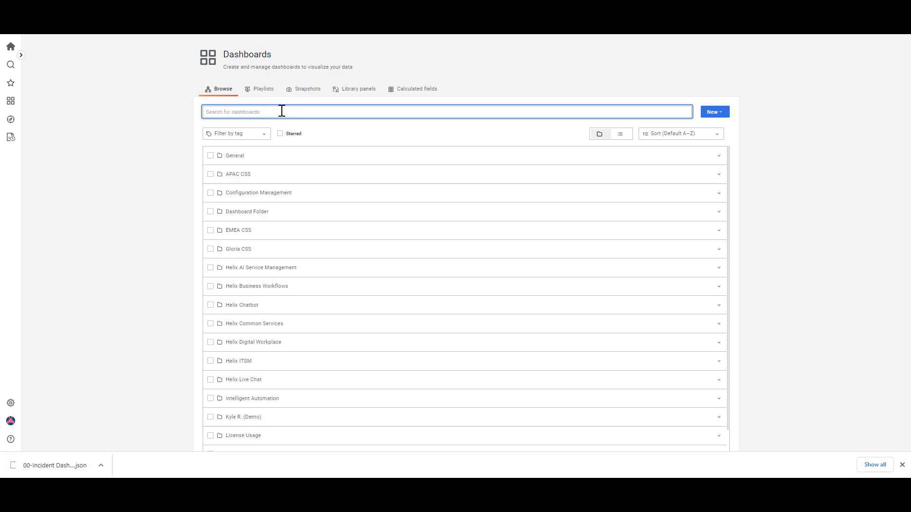
text(mzj)
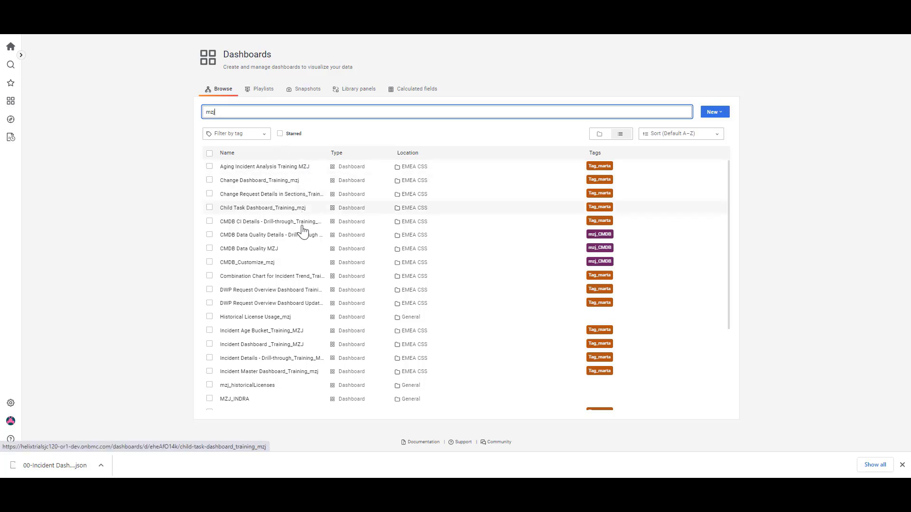
scroll(303, 232, down, 3)
scroll(305, 250, up, 3)
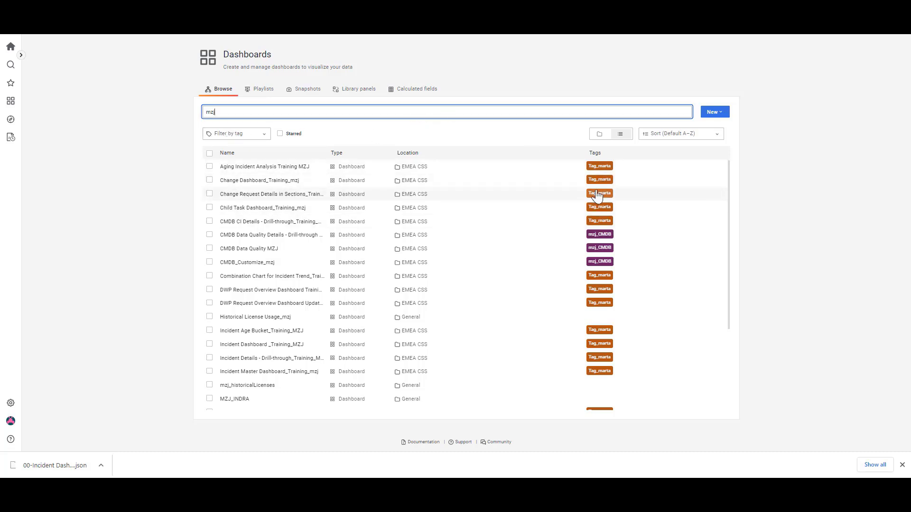
Filter the dashboard results by the mzj_CMDB tag, remove it, and filter by the tag with the most dashboards instead
click(239, 136)
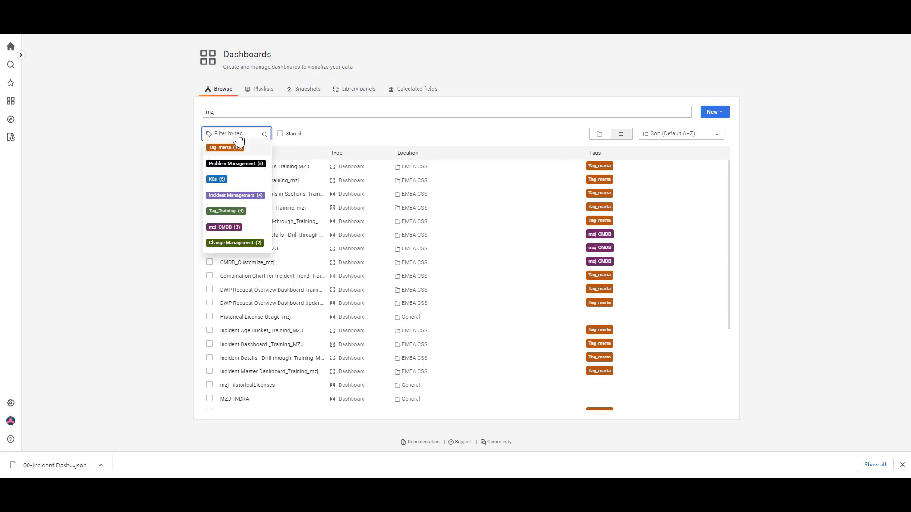
click(223, 227)
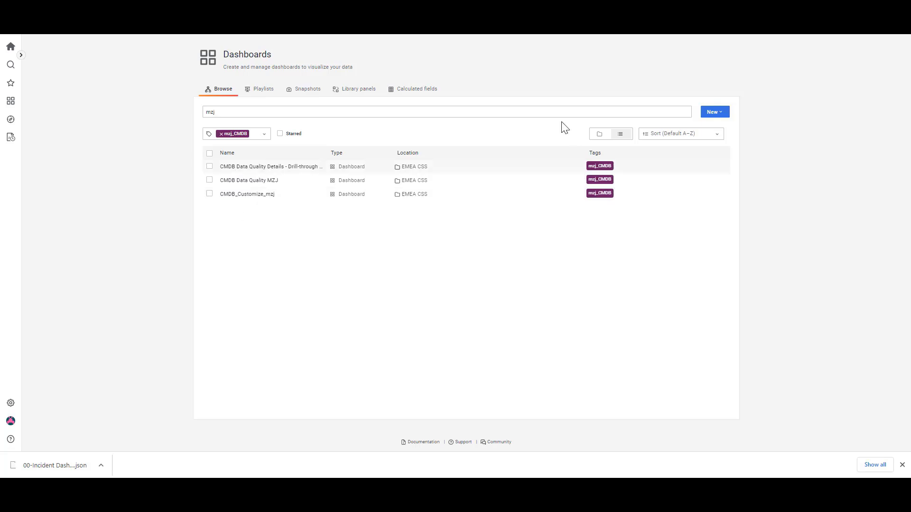
click(242, 134)
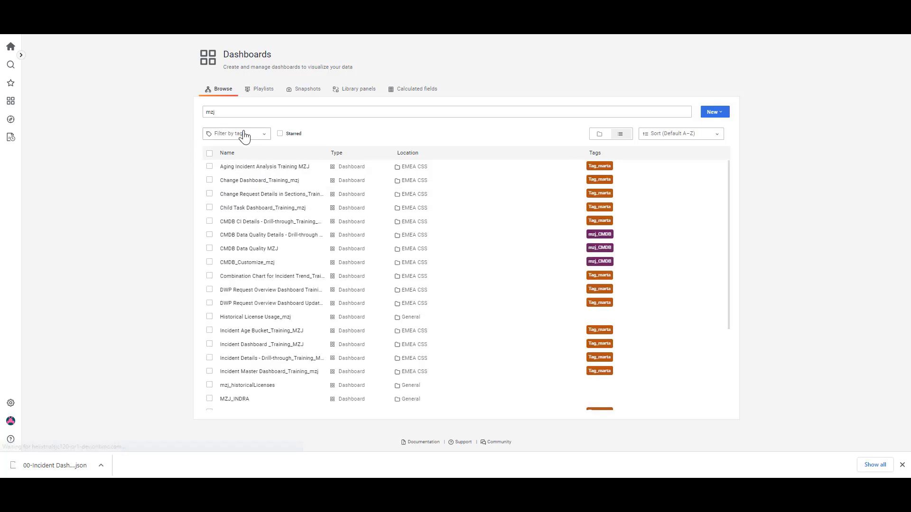
click(244, 136)
click(229, 147)
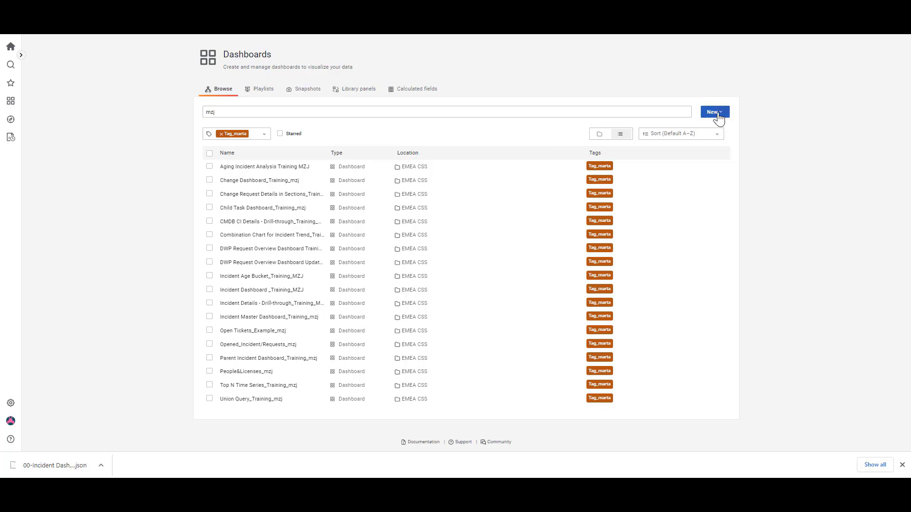
Review the playlists, snapshots, library panels and calculated fields, expanding the Asset Managements folder of calculated fields
click(257, 94)
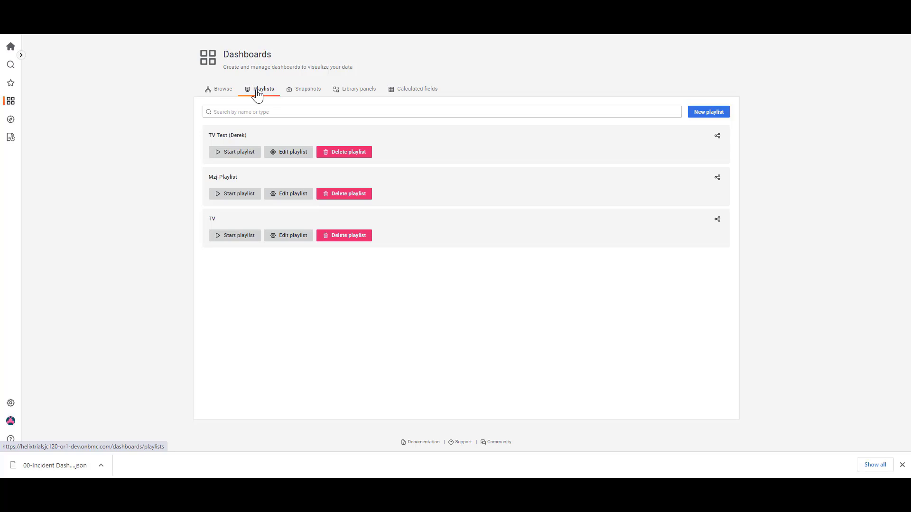
click(310, 94)
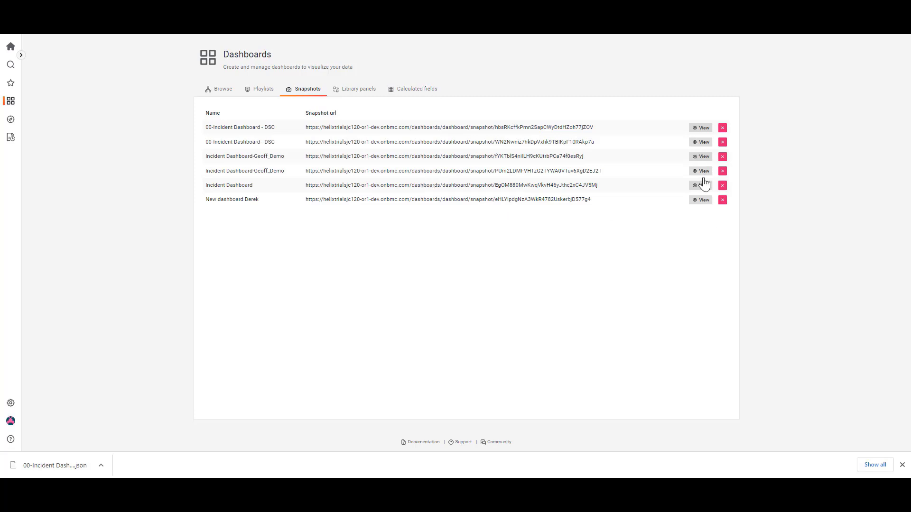
click(347, 93)
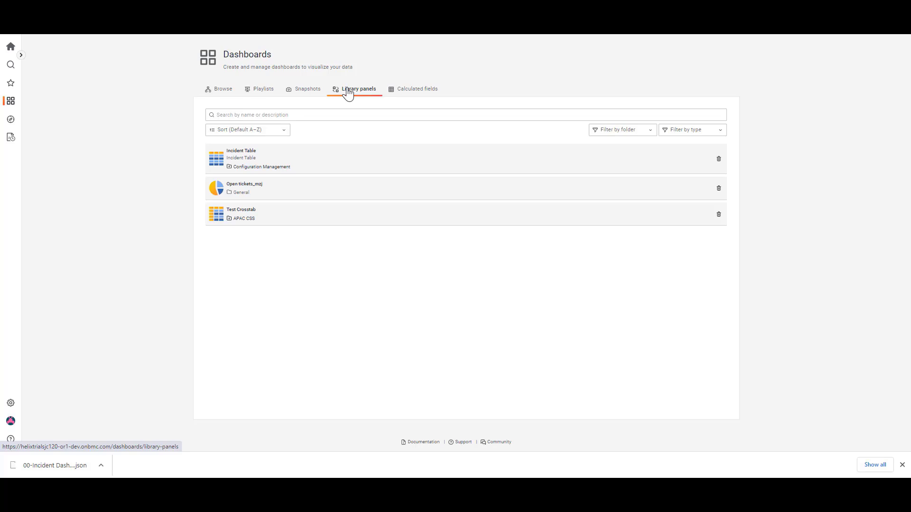
click(430, 96)
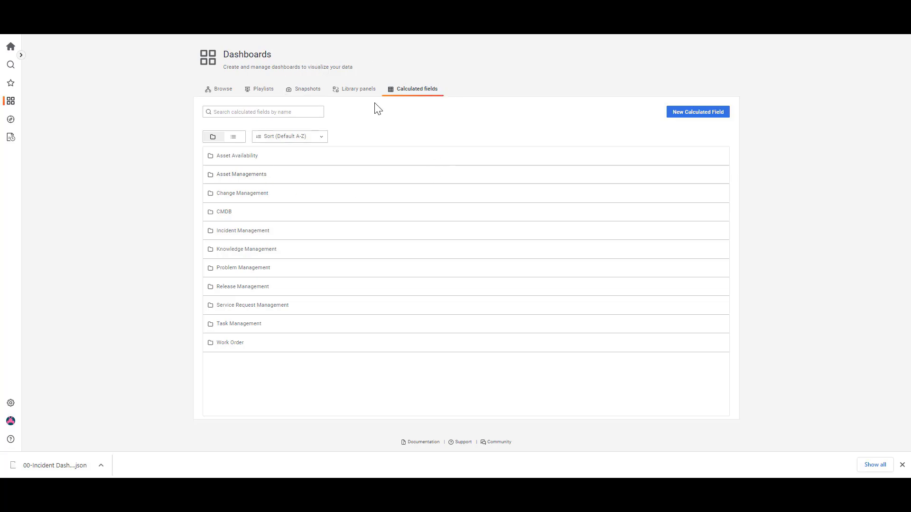
click(249, 179)
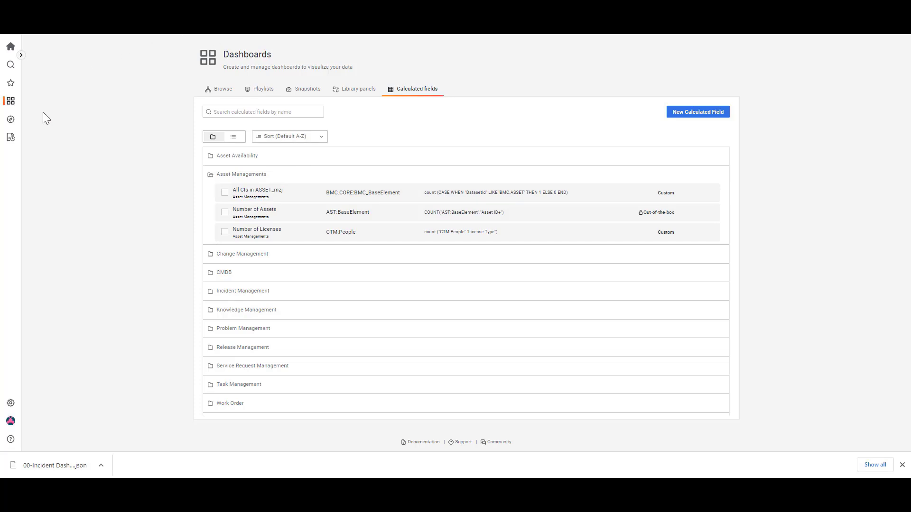
Return to the dashboard list, check the starred dashboards and the dashboard search, and go to the home page
click(11, 101)
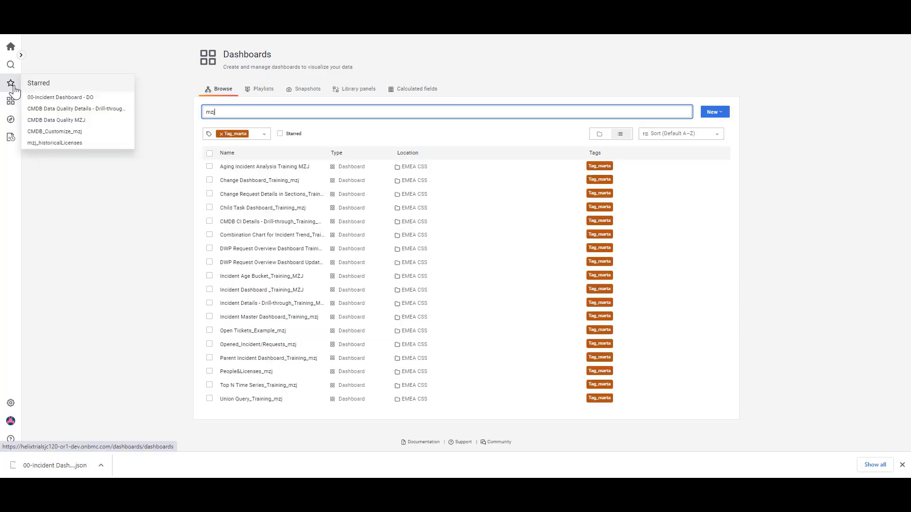
mouse_move(13, 85)
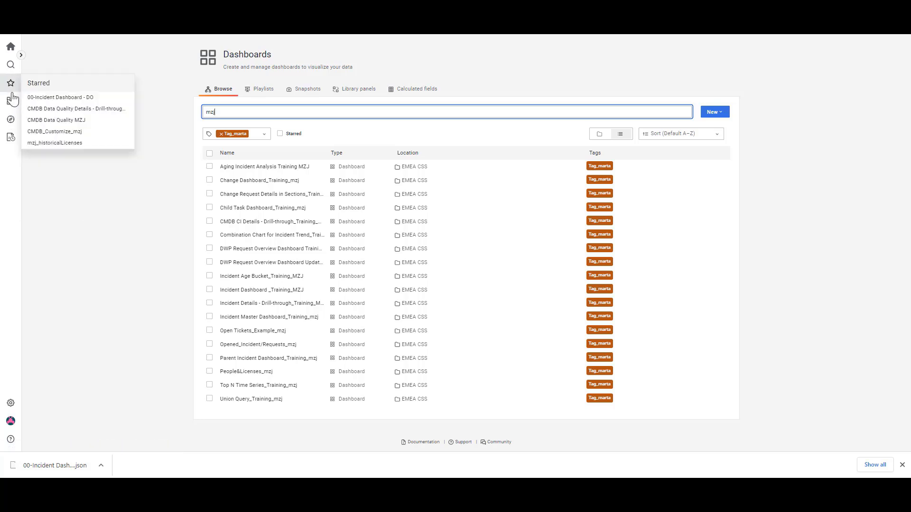
mouse_move(13, 101)
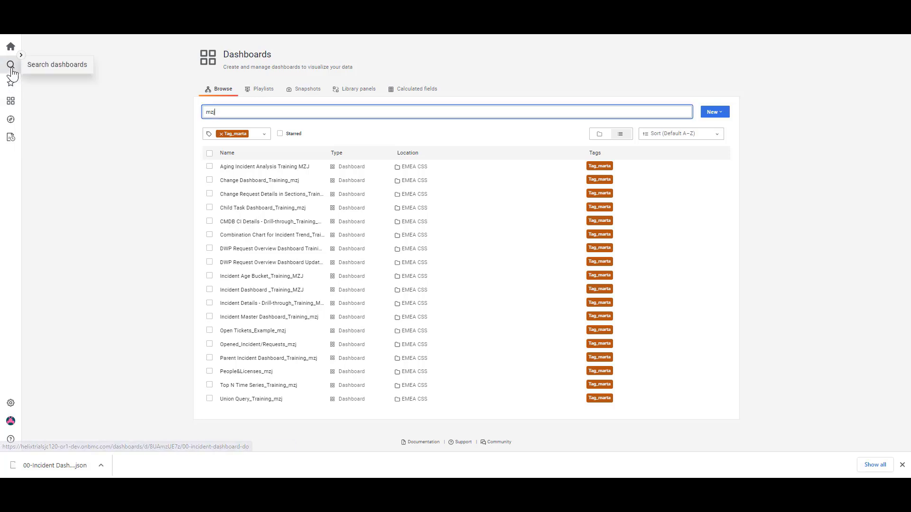
click(13, 68)
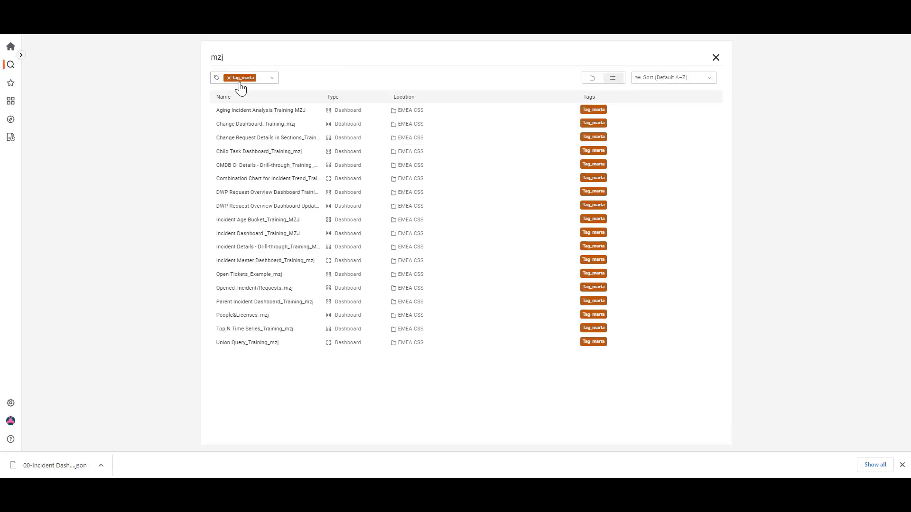
click(11, 47)
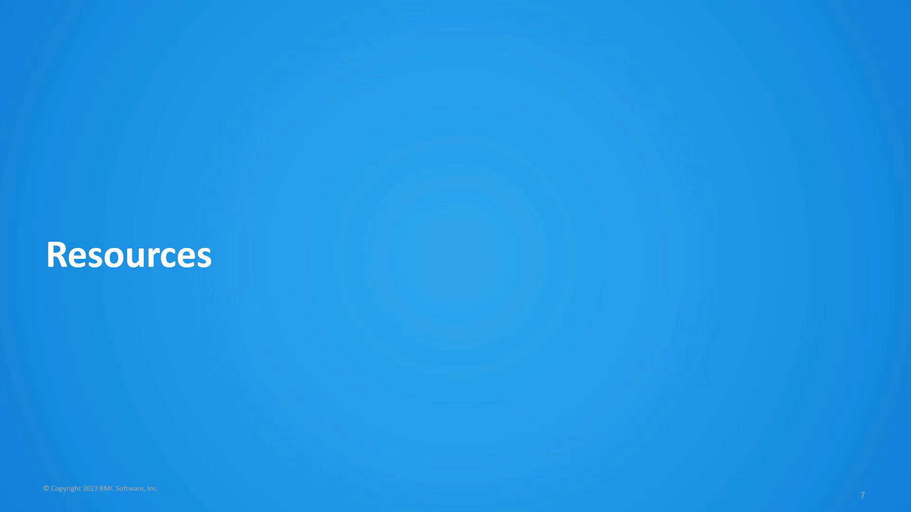
click(76, 387)
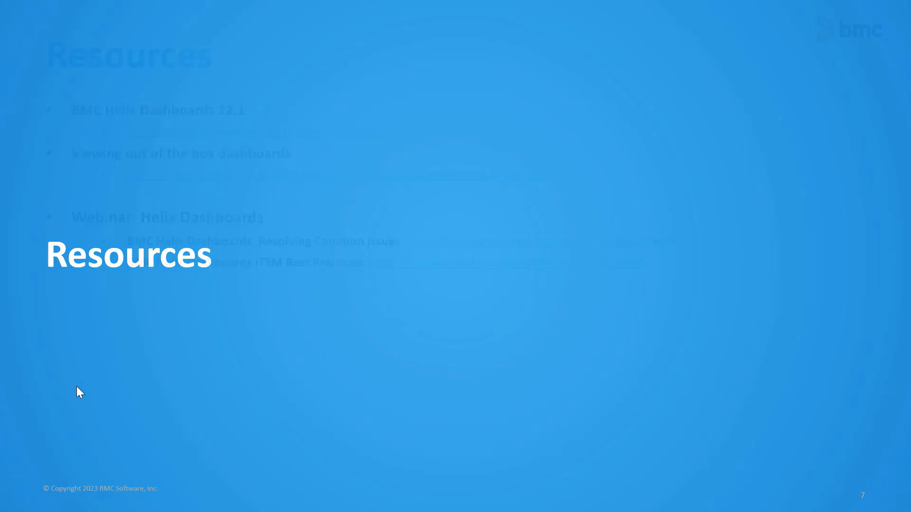